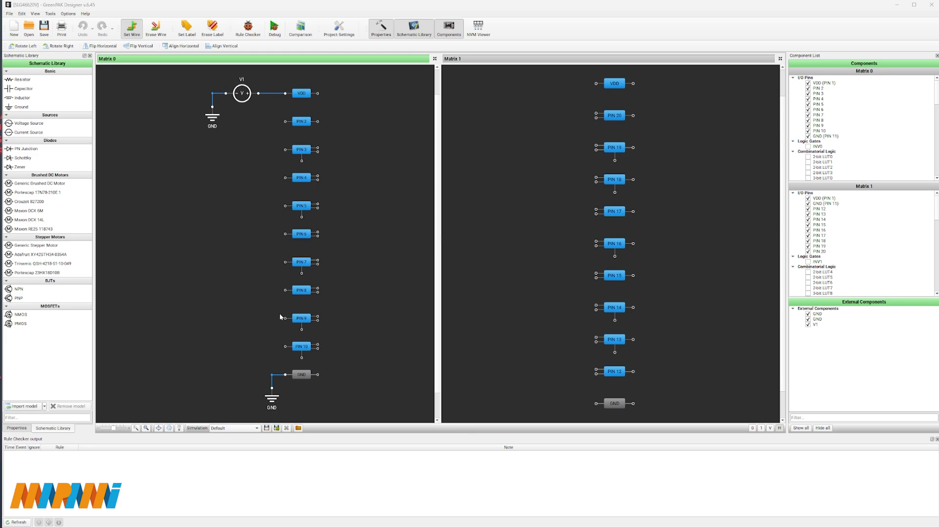
# - Fill in the project's minimum, typical and maximum VDD and temperature operating conditions, with a minimum VDD of 1.71 V, and accept the settings
pyautogui.click(339, 33)
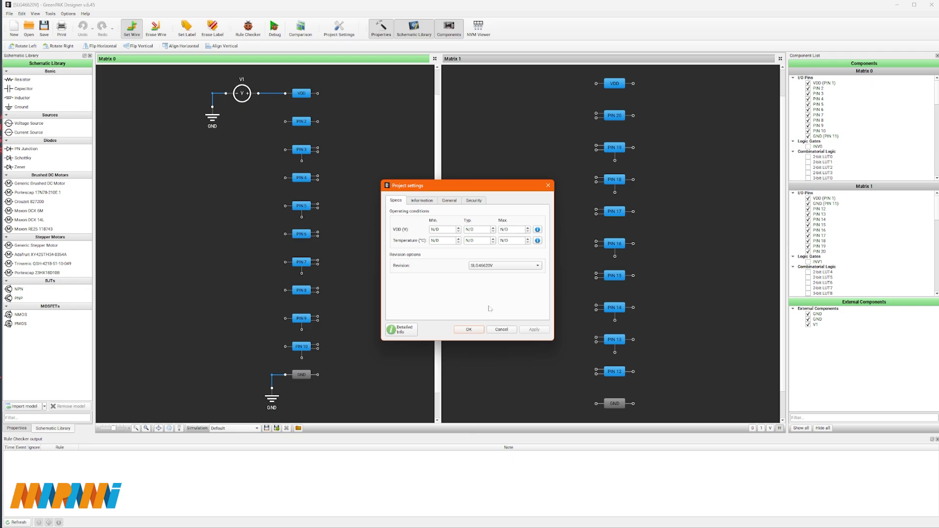
pyautogui.click(459, 230)
pyautogui.click(493, 231)
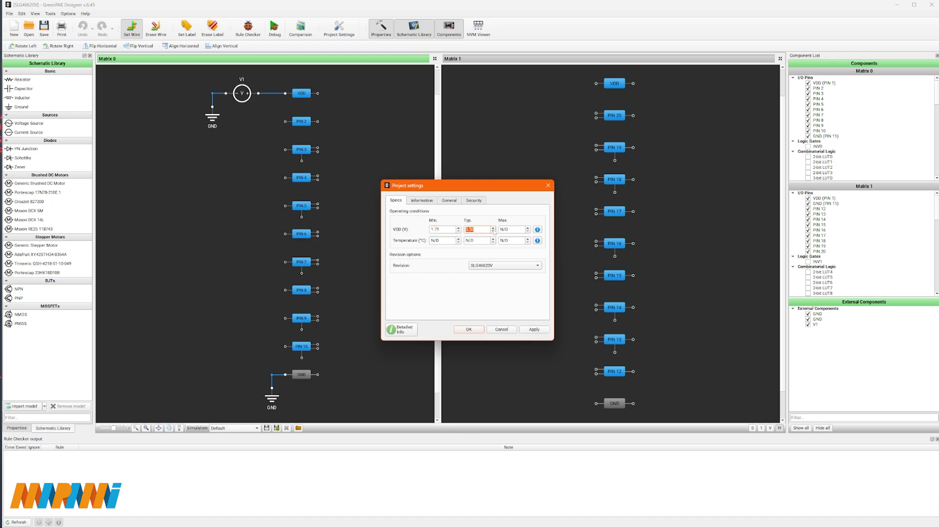
pyautogui.click(528, 229)
pyautogui.click(459, 243)
pyautogui.click(493, 242)
pyautogui.click(527, 242)
pyautogui.click(469, 330)
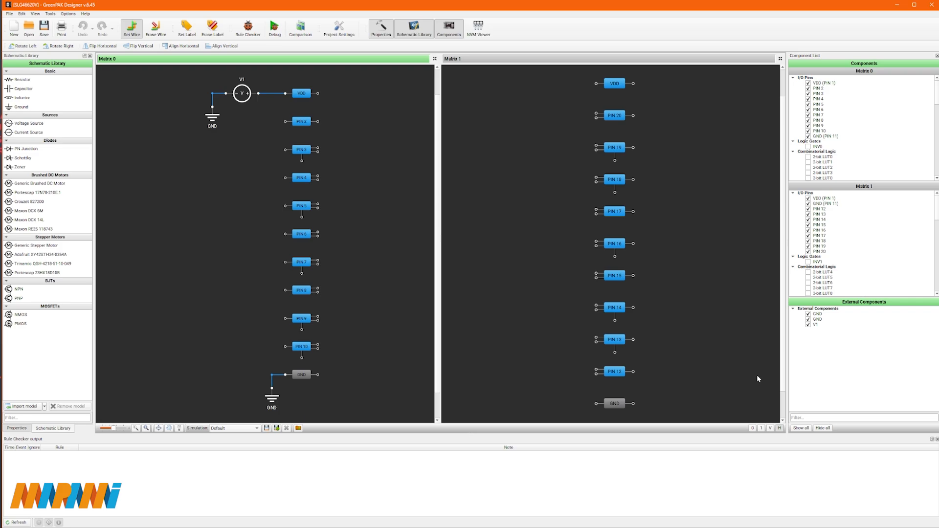
# - Examine the Matrix 0 component list, from the I/O pins and LUTs through latches, comparators, counters and special components to the ports
pyautogui.scroll(-5, 856, 146)
pyautogui.scroll(-10, 864, 146)
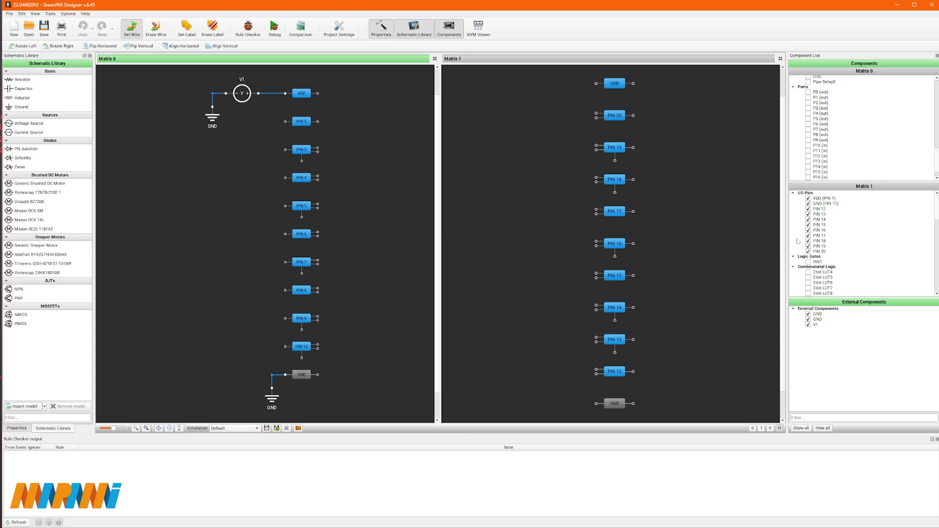
pyautogui.scroll(10, 854, 147)
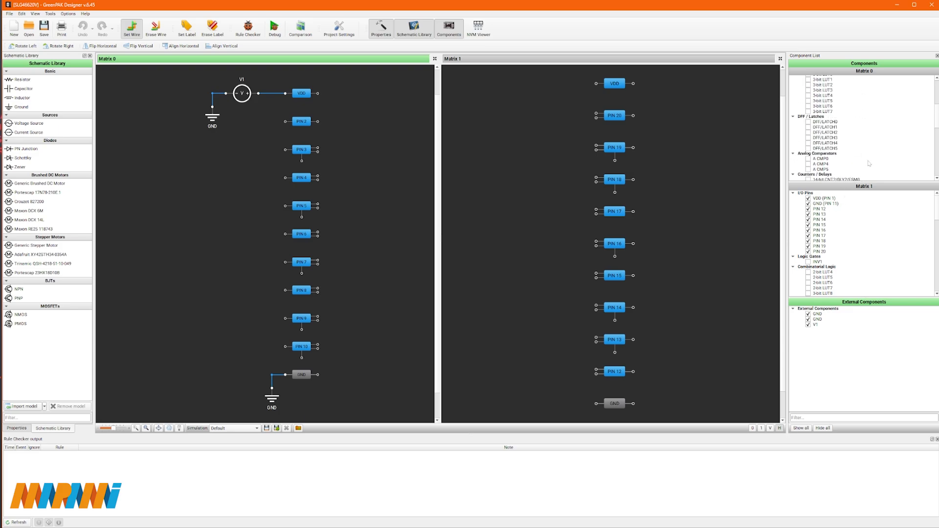
pyautogui.scroll(2, 821, 76)
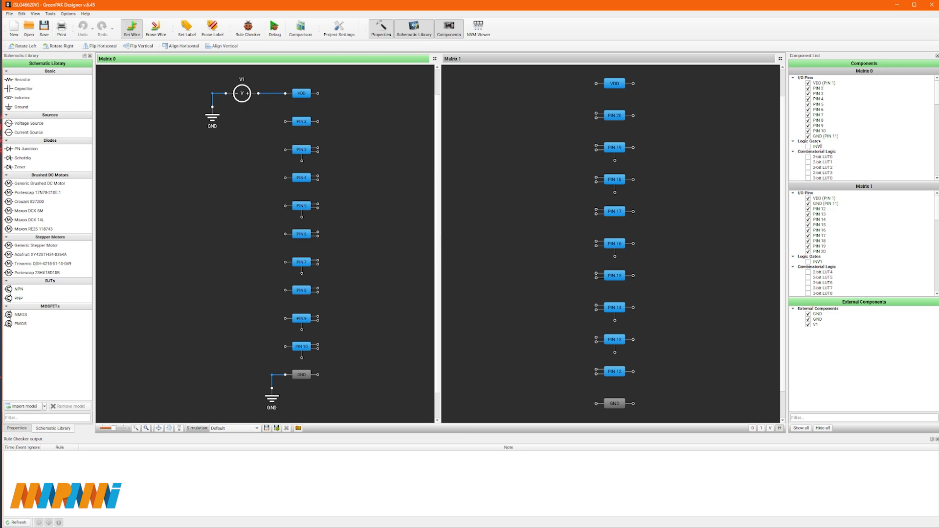
pyautogui.scroll(-2, 834, 134)
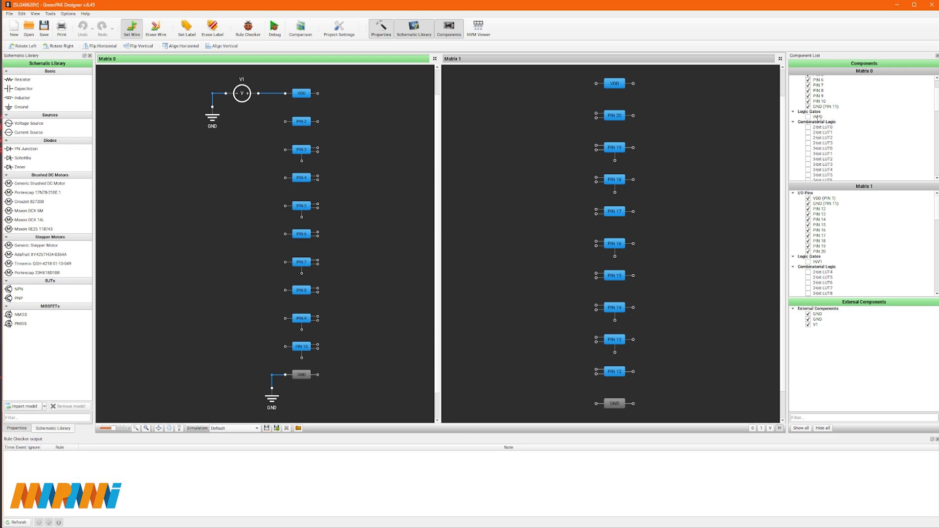
pyautogui.scroll(-3, 868, 120)
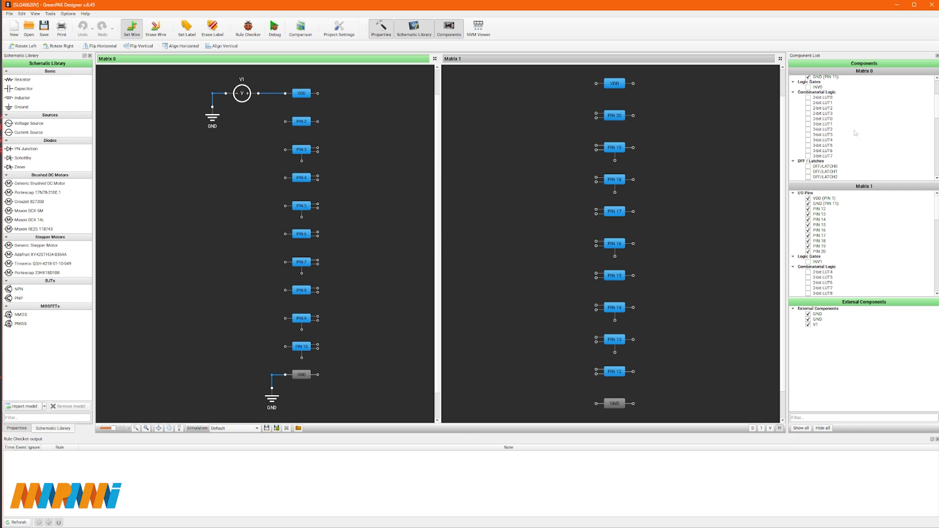
pyautogui.scroll(-3, 856, 133)
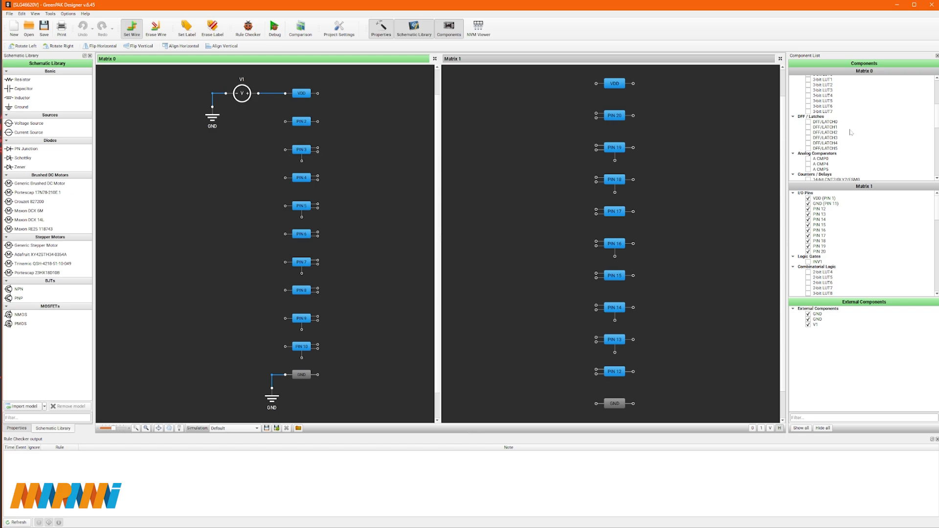
pyautogui.scroll(-2, 862, 144)
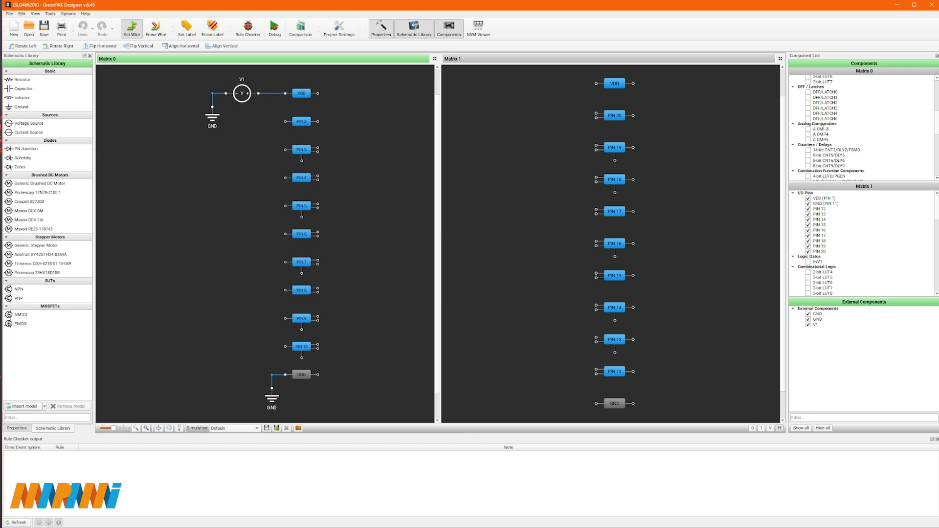
pyautogui.scroll(-1, 834, 132)
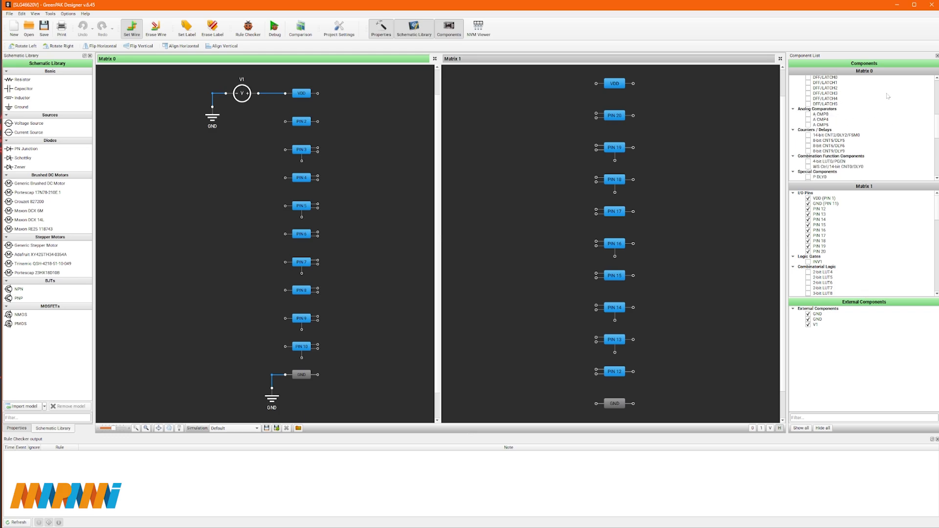
pyautogui.scroll(-1, 883, 100)
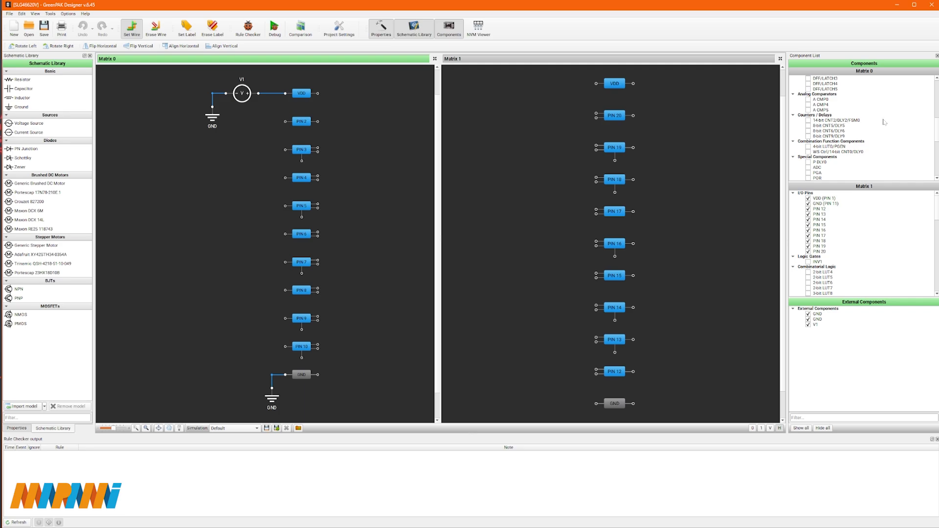
pyautogui.scroll(-1, 884, 121)
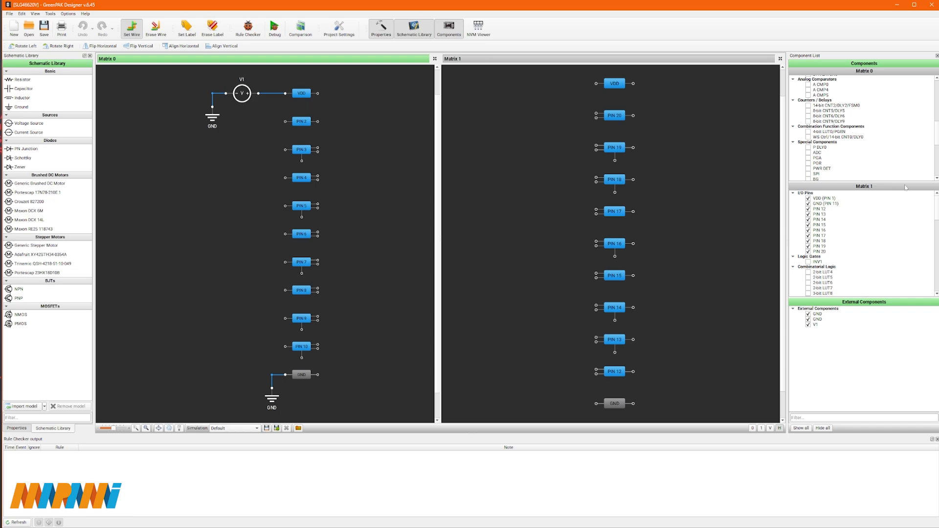
pyautogui.scroll(-2, 878, 154)
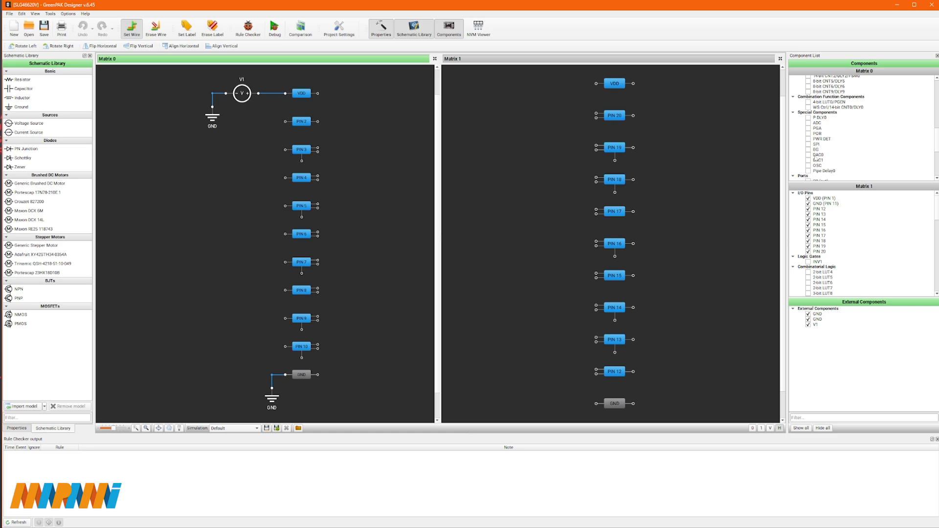
pyautogui.scroll(2, 888, 155)
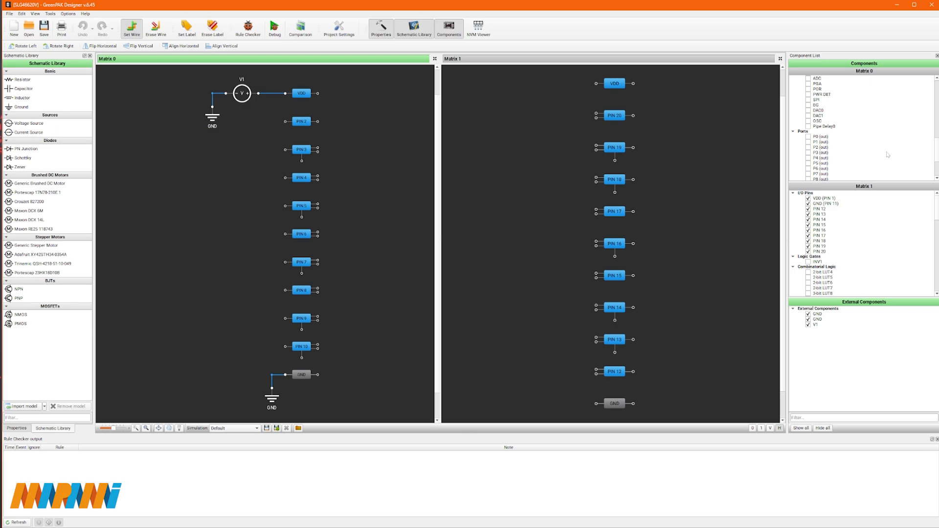
pyautogui.scroll(5, 888, 155)
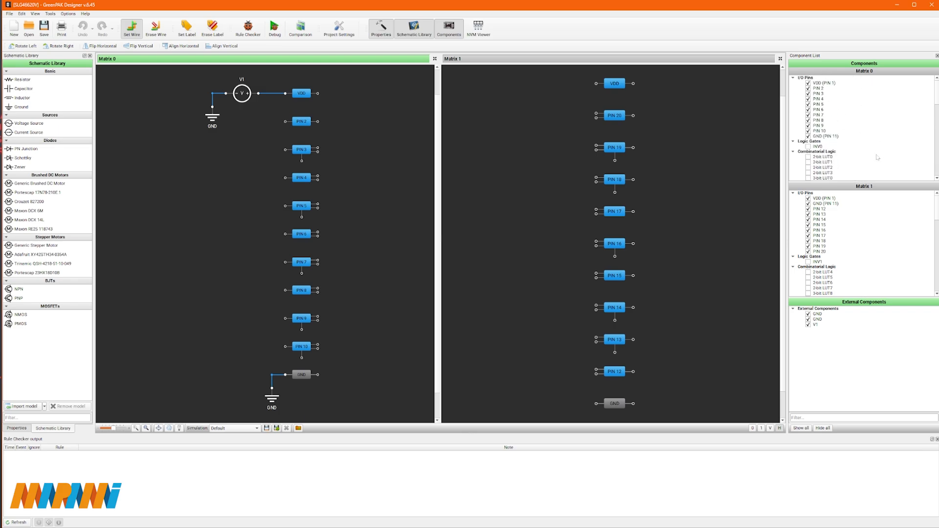
# - Examine the Matrix 1 component list, including its LUTs, latches, comparators, PWM blocks, counters, special components and ports
pyautogui.scroll(-4, 877, 242)
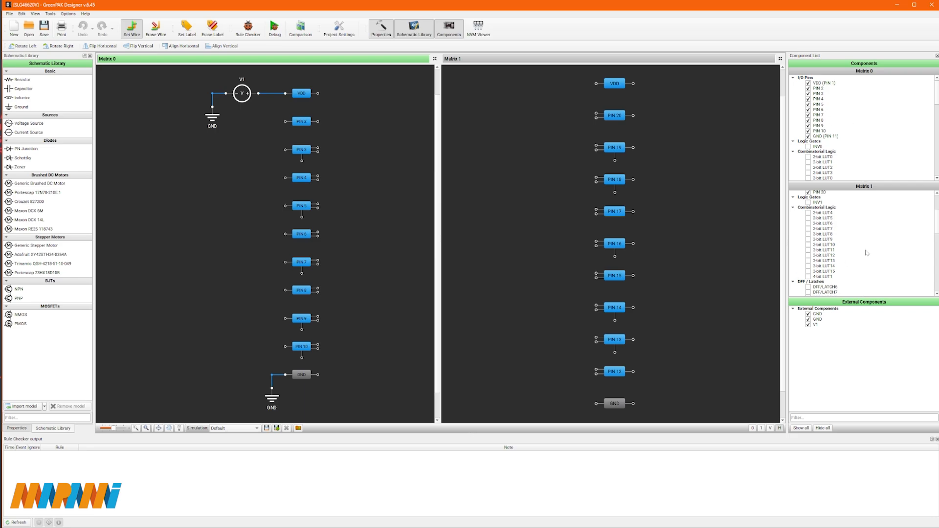
pyautogui.scroll(-2, 873, 237)
pyautogui.scroll(-10, 873, 237)
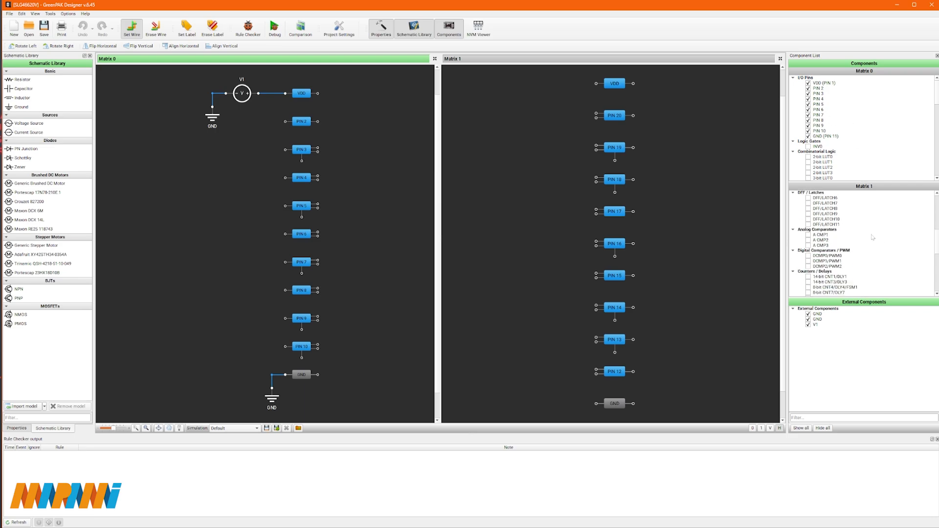
pyautogui.scroll(-6, 873, 237)
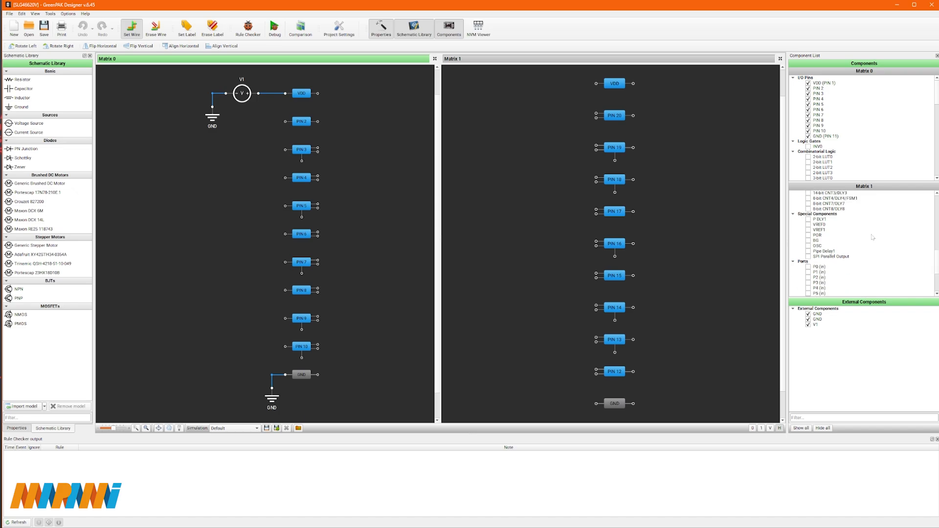
pyautogui.scroll(18, 875, 237)
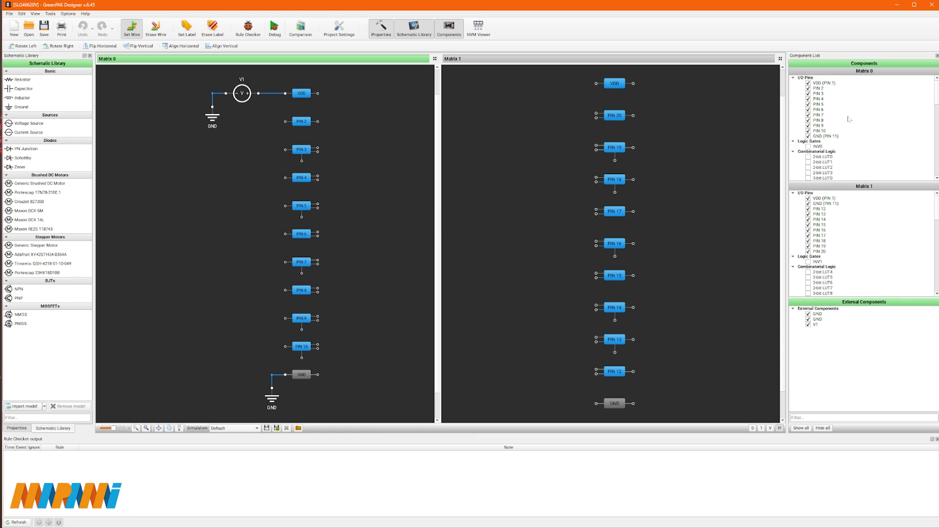
# - Add the combinatorial logic components 3-bit LUT0, 3-bit LUT1 and 3-bit LUT2 to Matrix 0
pyautogui.scroll(-3, 850, 120)
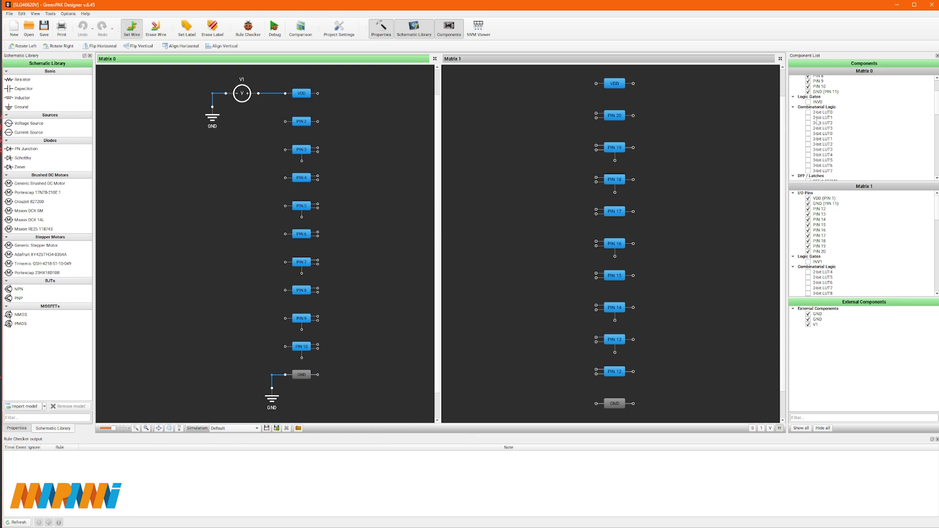
pyautogui.scroll(-1, 877, 133)
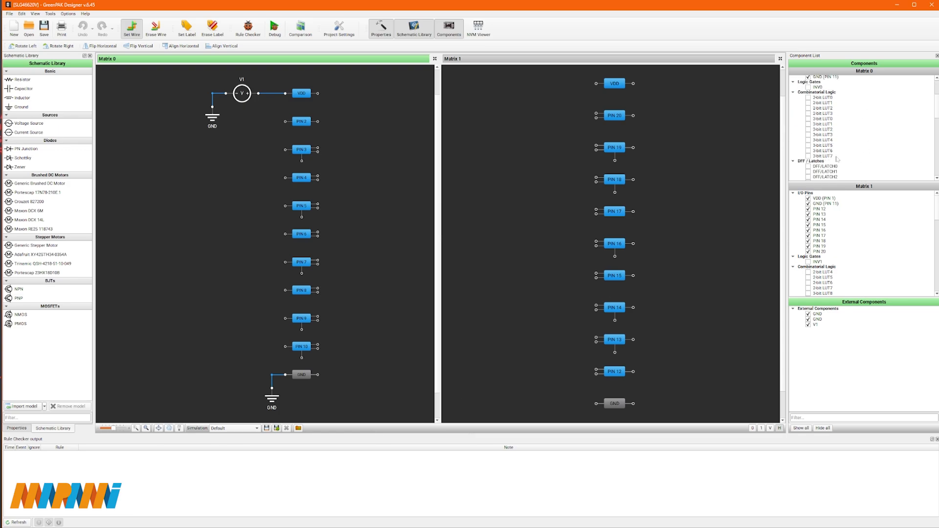
pyautogui.click(808, 119)
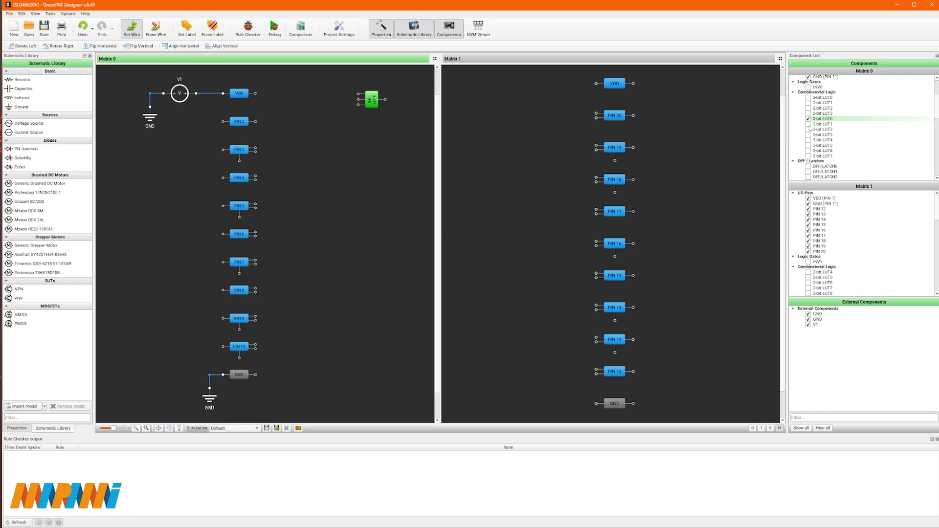
pyautogui.click(808, 124)
pyautogui.click(808, 129)
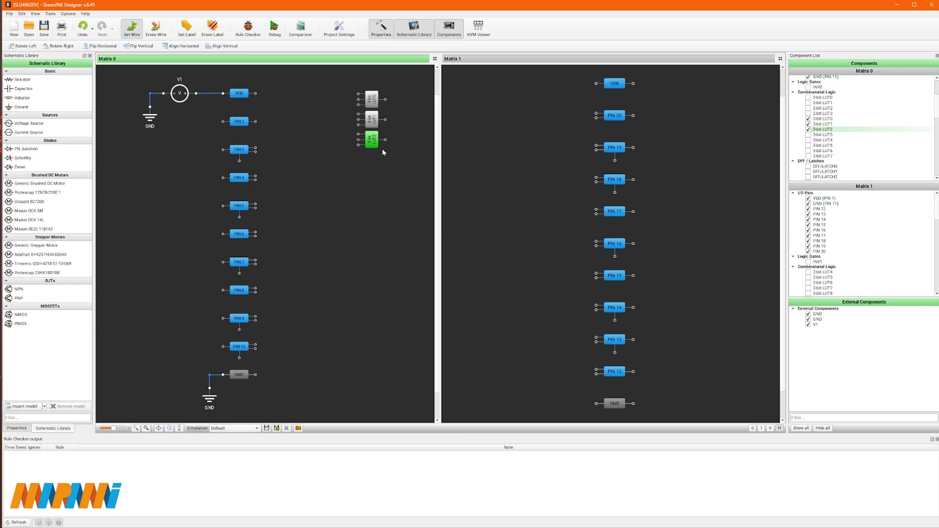
# - Place 3-bit LUT2 beside PIN 9, LUT1 beside PIN 6 and LUT0 beside PIN 3, and display LUT0's properties
pyautogui.moveTo(372, 141); pyautogui.dragTo(304, 320)
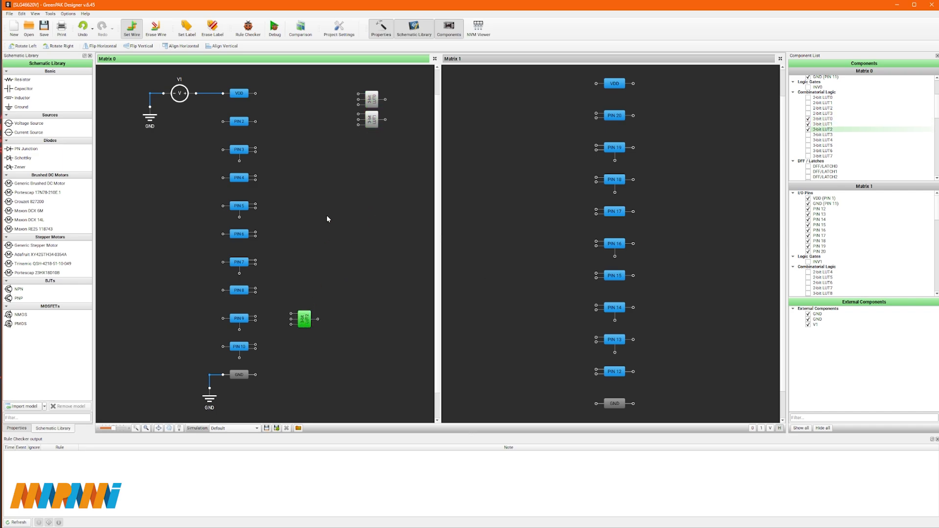
pyautogui.moveTo(372, 119); pyautogui.dragTo(304, 234)
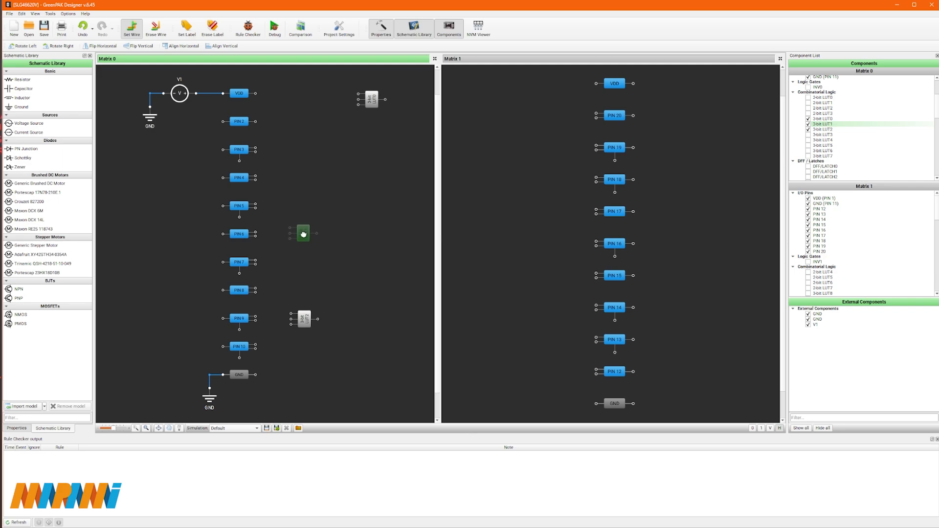
pyautogui.moveTo(370, 101); pyautogui.dragTo(303, 152)
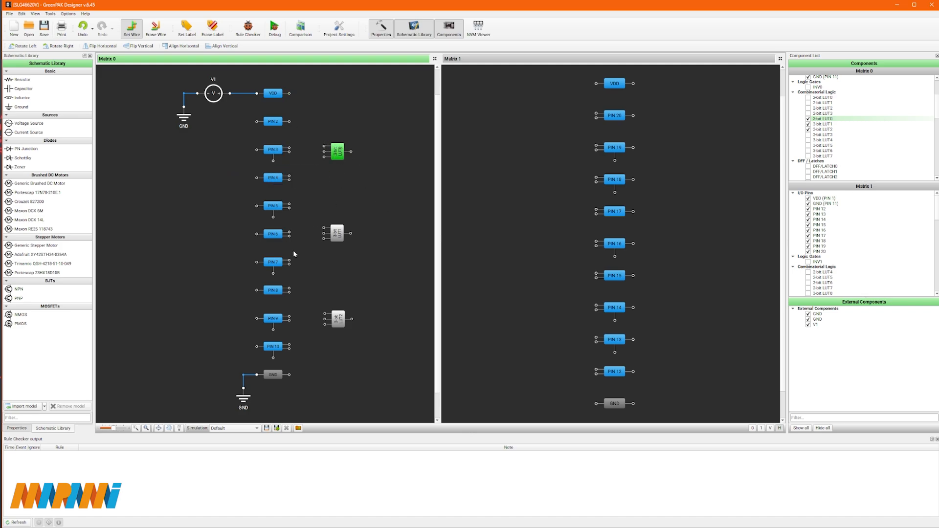
pyautogui.click(16, 428)
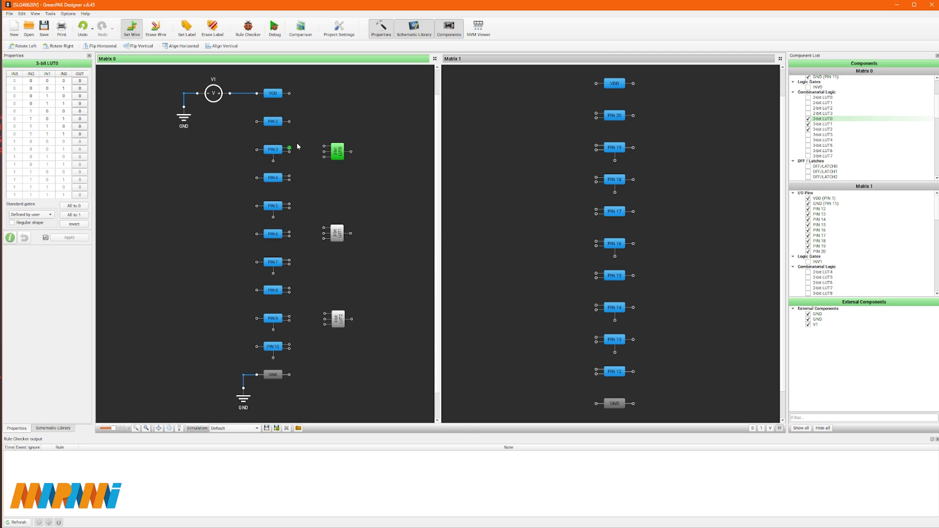
# - Set the output of 3-bit LUT0's truth table to 1 for every three-input combination except 000
pyautogui.moveTo(342, 150)
pyautogui.click(80, 89)
pyautogui.click(79, 96)
pyautogui.click(79, 103)
pyautogui.click(80, 111)
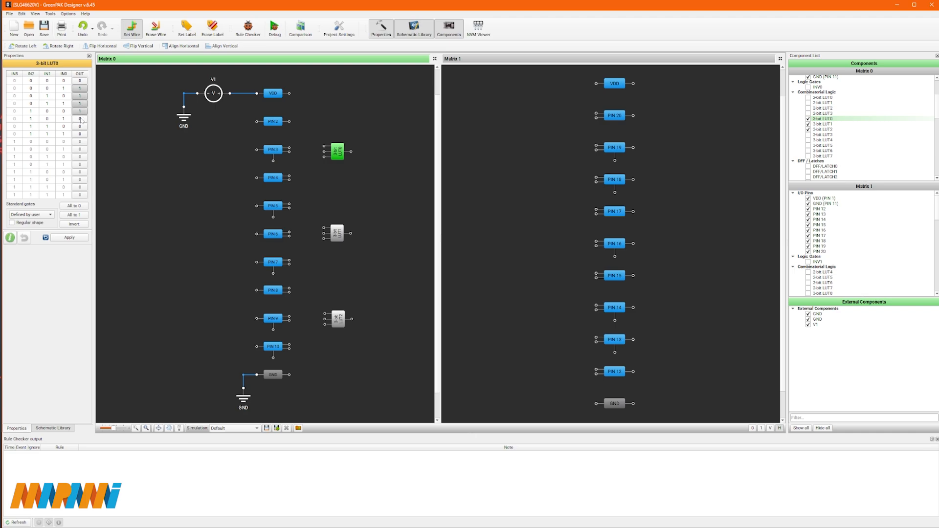
pyautogui.click(80, 119)
pyautogui.click(80, 126)
pyautogui.click(80, 134)
# - Configure 3-bit LUT0 as a standard XOR gate and apply the change
pyautogui.click(53, 215)
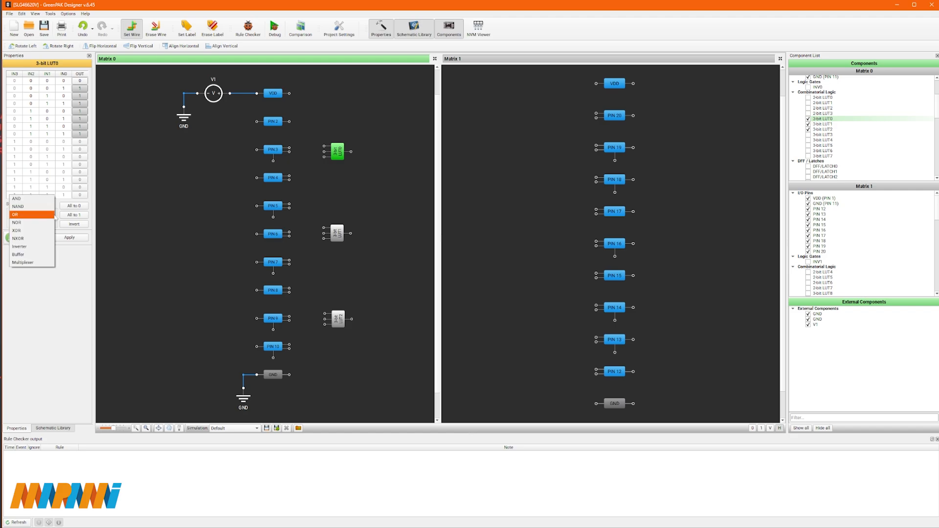
pyautogui.click(21, 232)
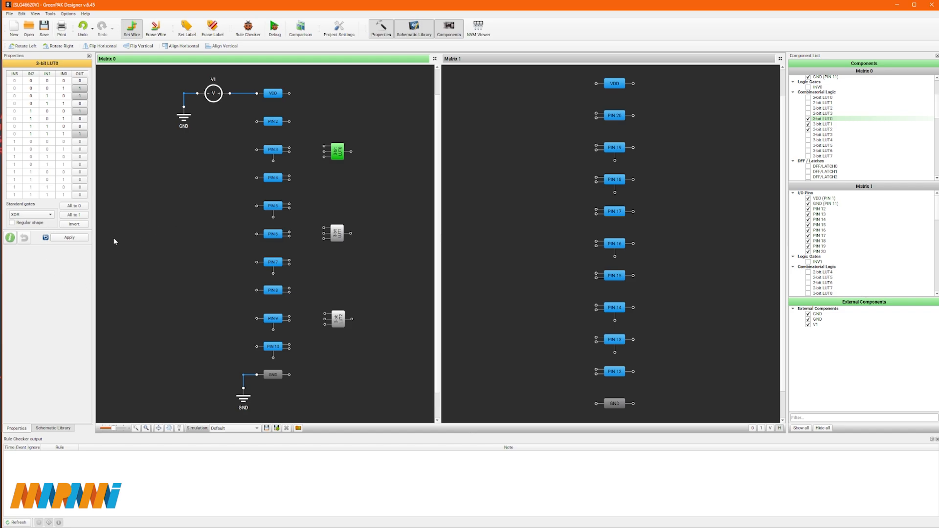
pyautogui.click(63, 238)
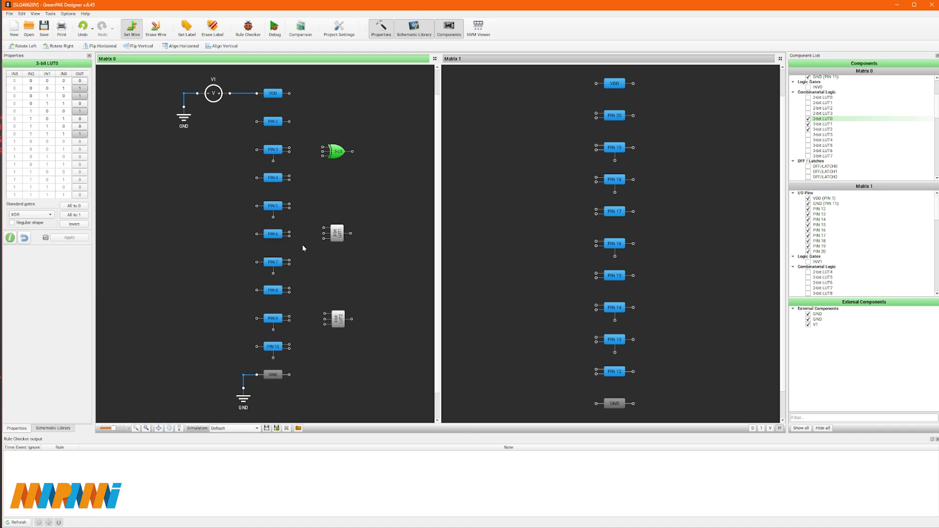
# - Configure 3-bit LUT1 as a standard XOR gate and apply the change
pyautogui.click(338, 237)
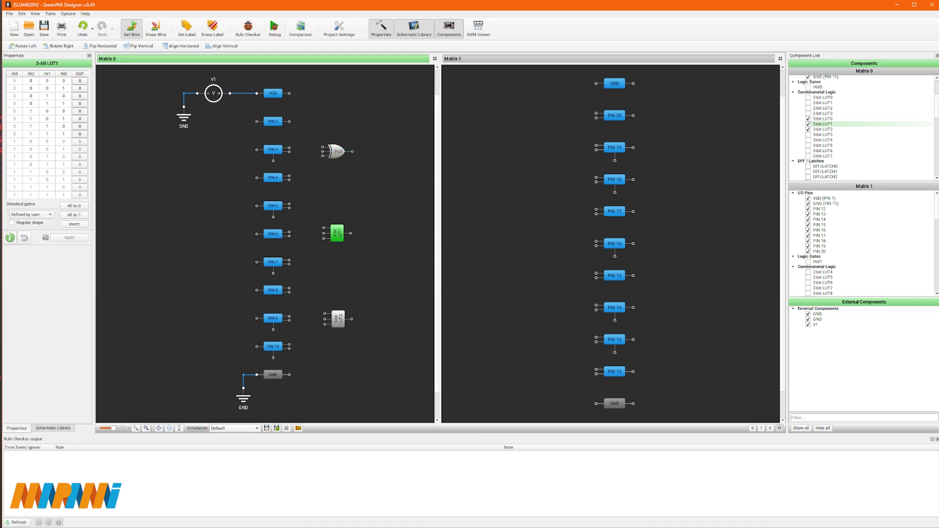
pyautogui.click(51, 215)
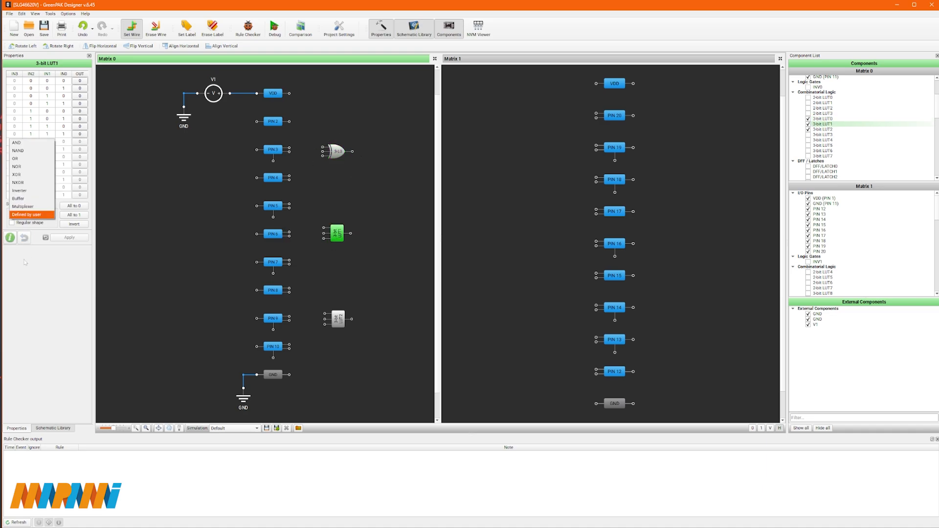
pyautogui.click(27, 174)
pyautogui.click(69, 238)
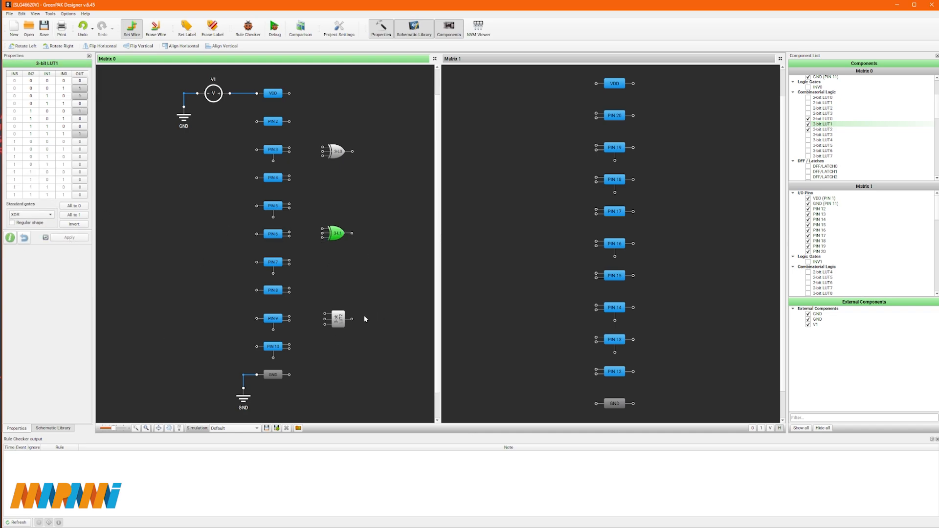
# - Configure 3-bit LUT2 as a standard XOR gate and apply the change
pyautogui.click(338, 317)
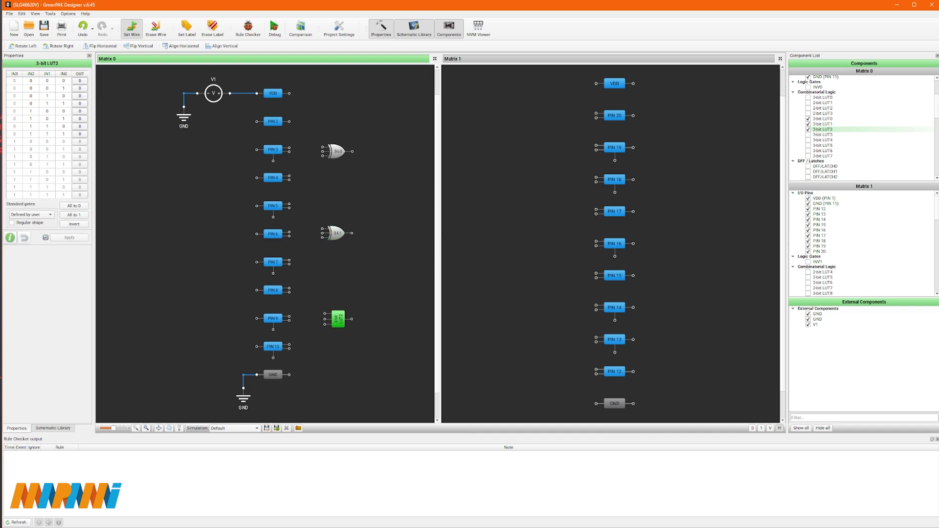
pyautogui.click(51, 215)
pyautogui.click(27, 174)
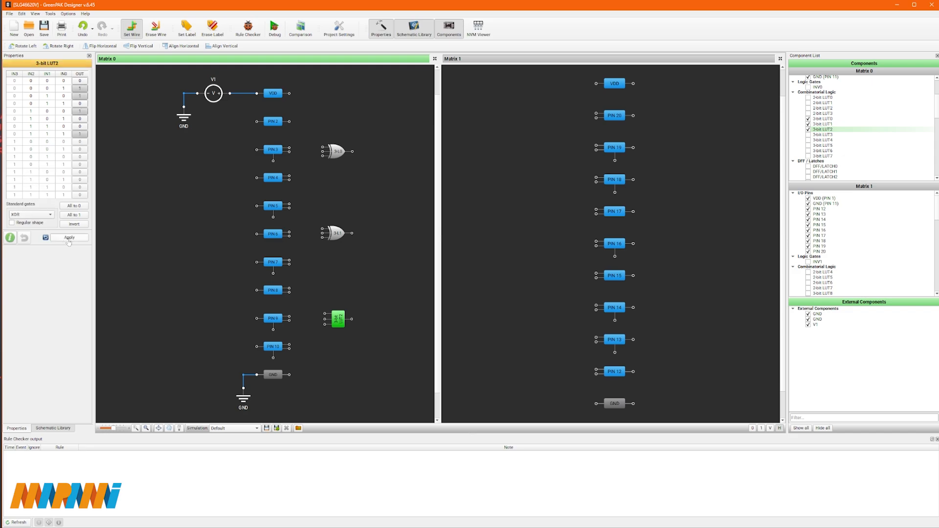
pyautogui.click(69, 238)
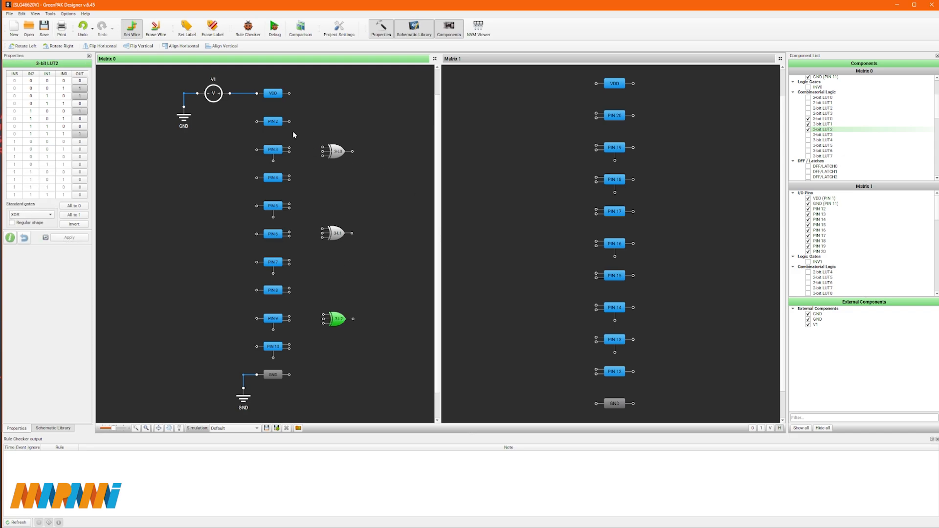
# - Examine the I/O selection options available for PIN 2 and PIN 3 without changing them
pyautogui.click(273, 123)
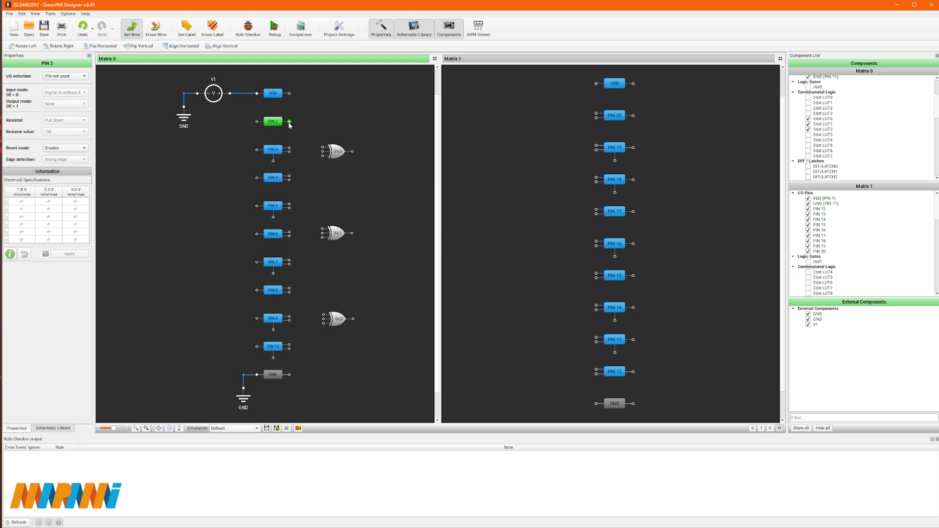
pyautogui.click(86, 77)
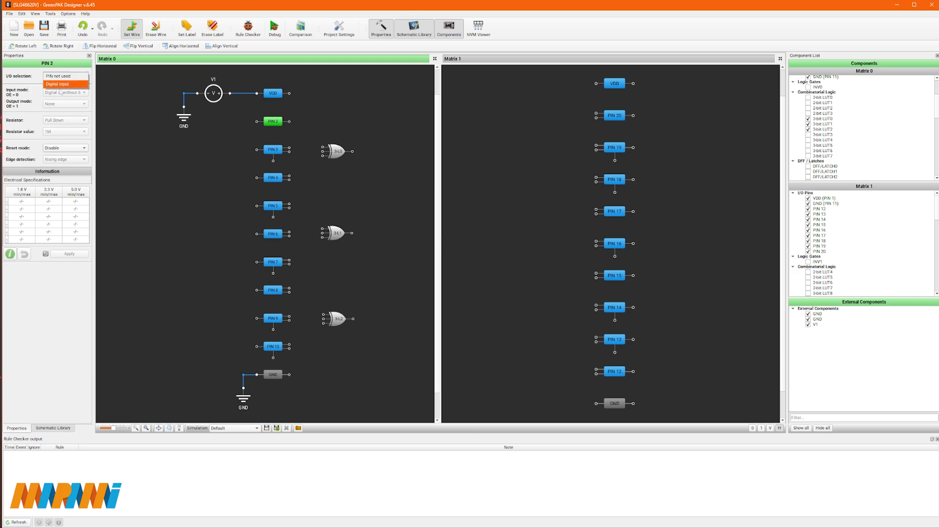
pyautogui.press('Escape')
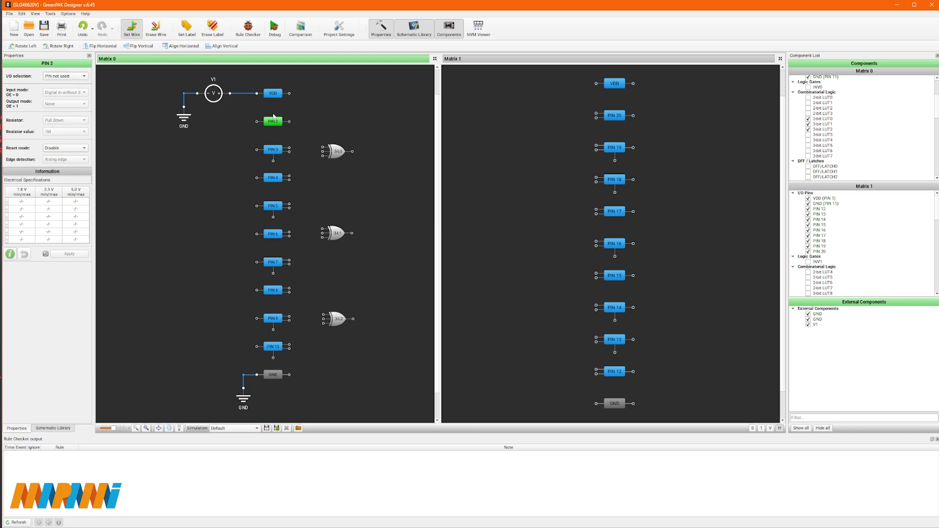
pyautogui.click(272, 150)
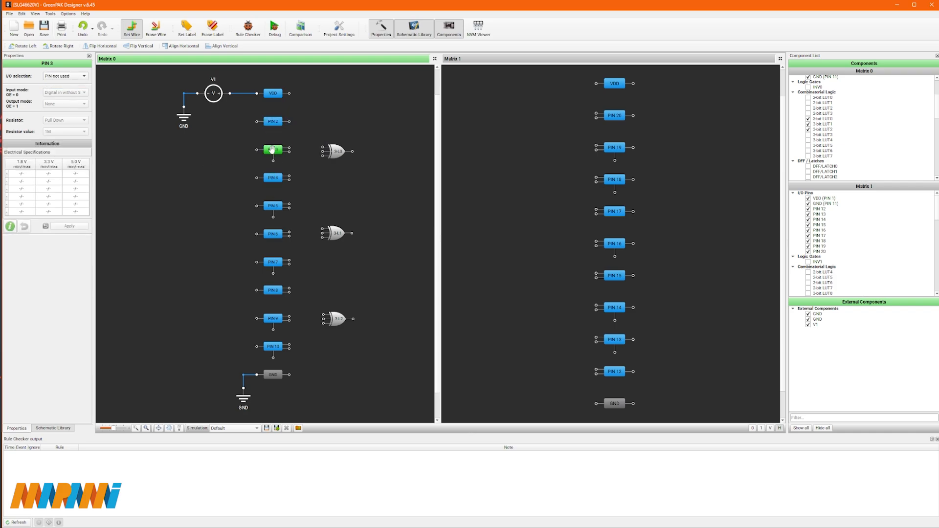
pyautogui.click(85, 77)
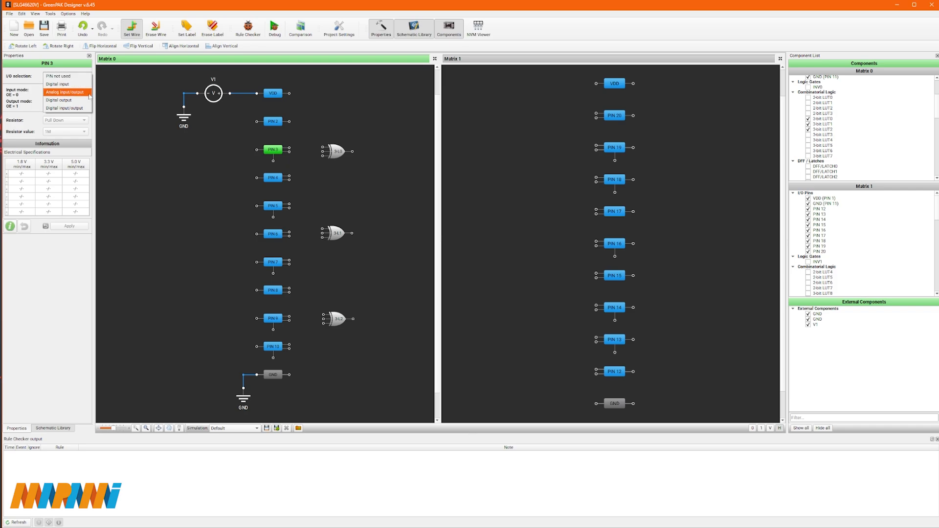
pyautogui.click(167, 187)
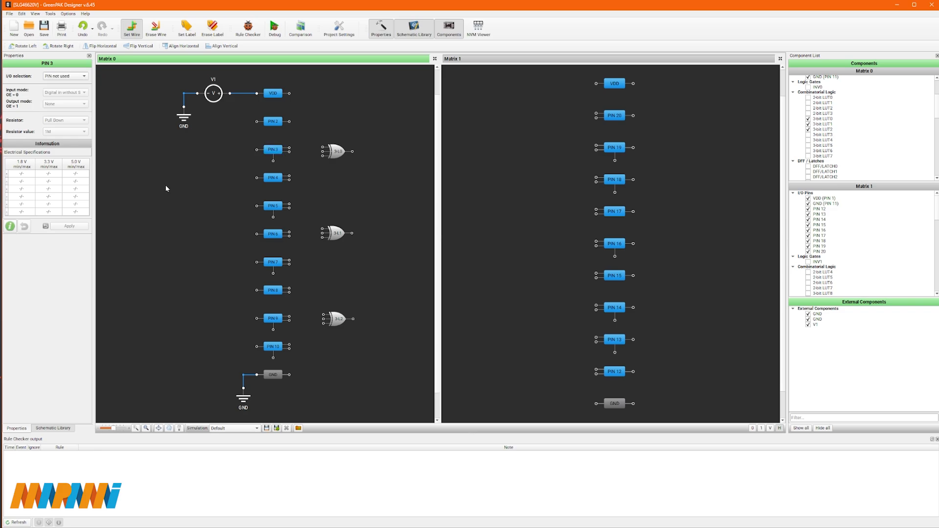
# - Wire PIN 2 to the upper input of 3-bit LUT0, set the pin's input mode to Digital in with Schmitt trigger, and apply it
pyautogui.click(337, 150)
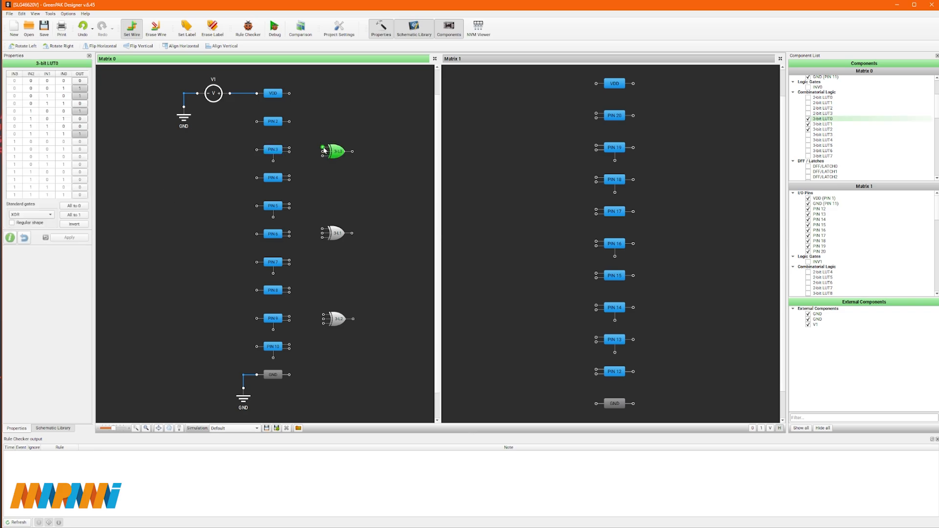
pyautogui.moveTo(325, 149); pyautogui.dragTo(290, 122)
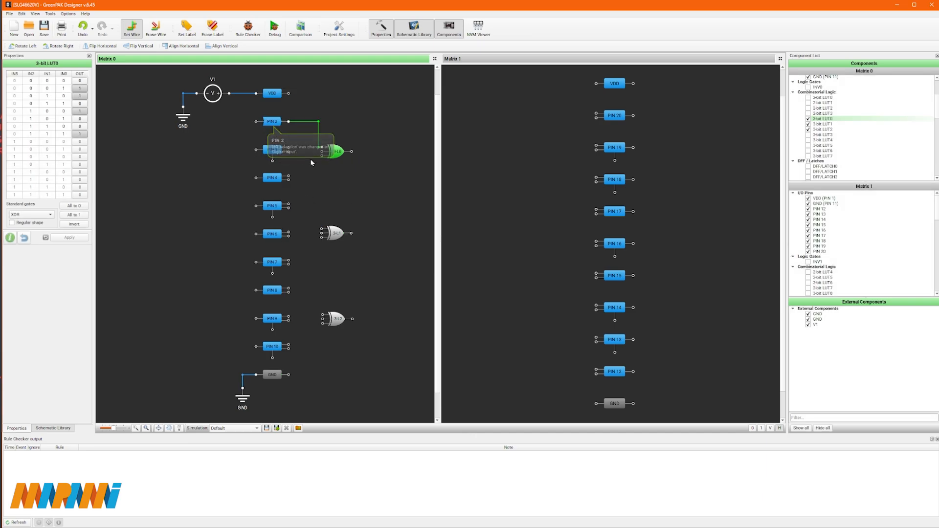
pyautogui.click(273, 120)
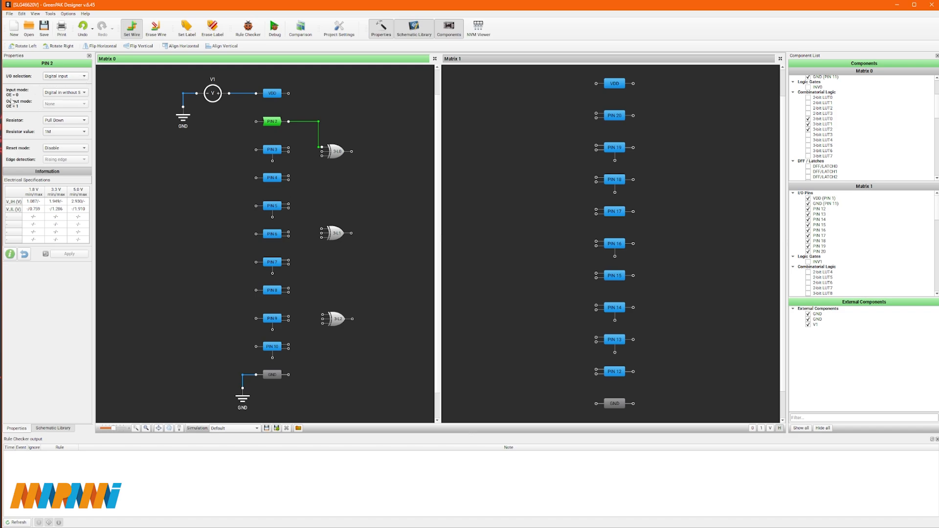
pyautogui.click(84, 92)
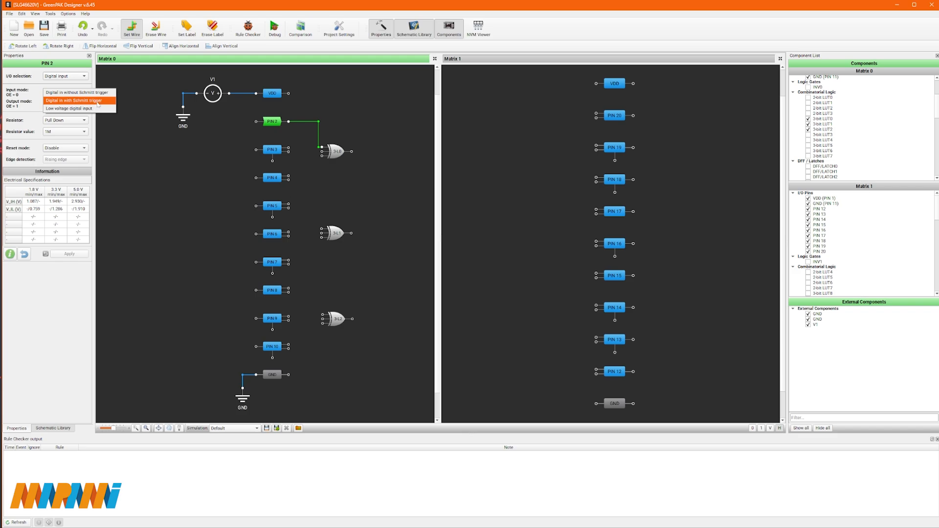
pyautogui.click(95, 93)
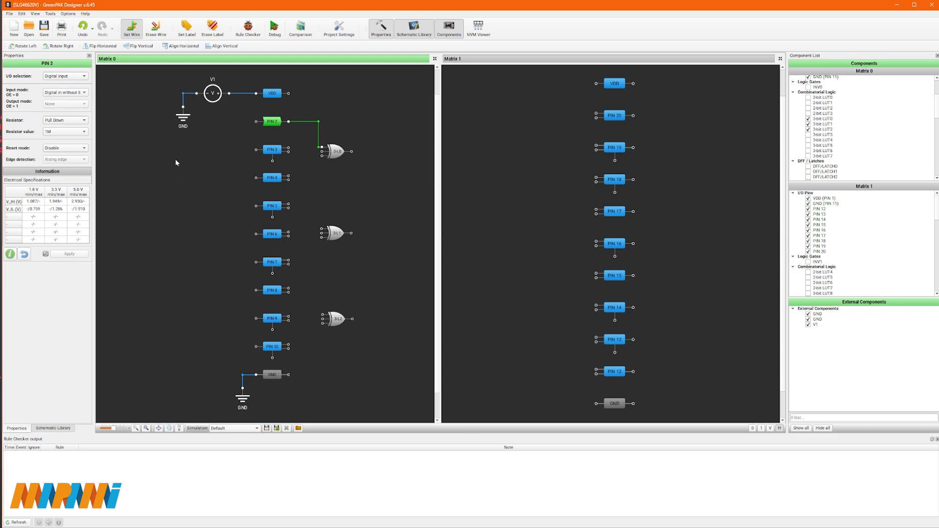
pyautogui.click(84, 92)
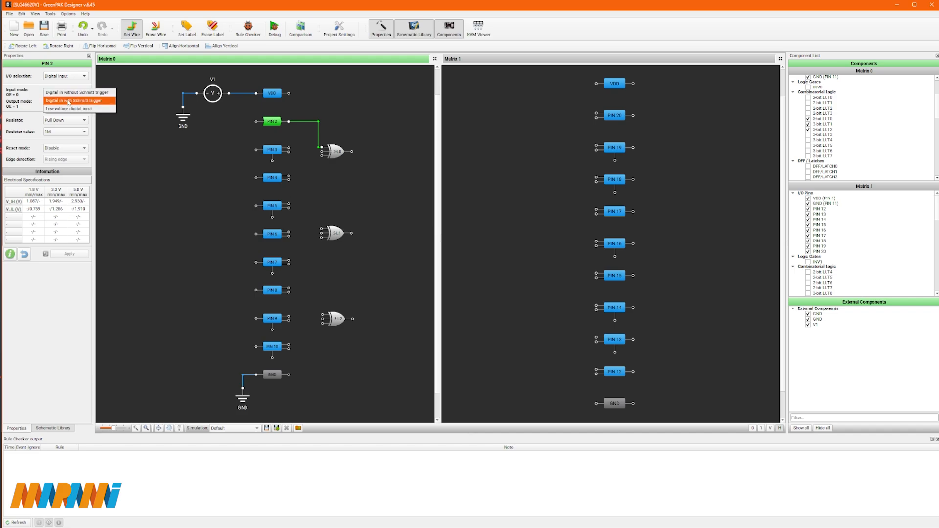
pyautogui.click(63, 102)
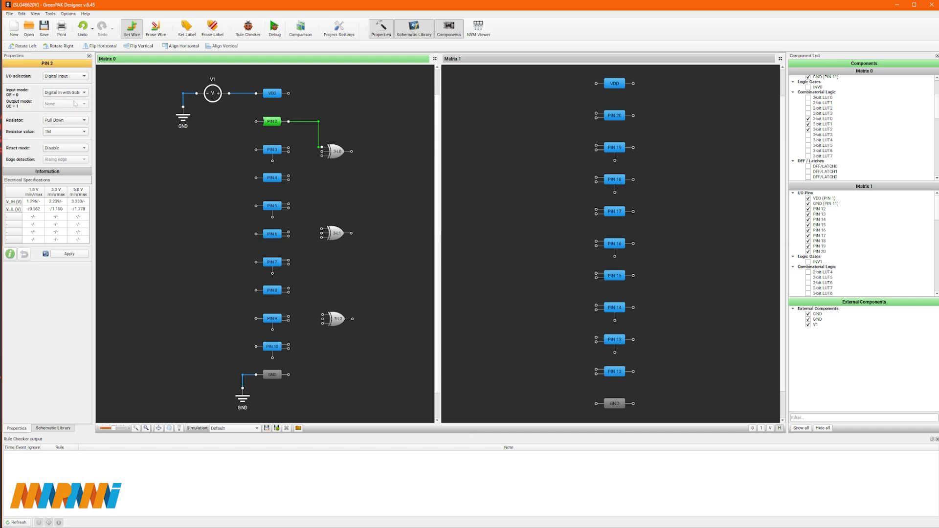
pyautogui.click(71, 252)
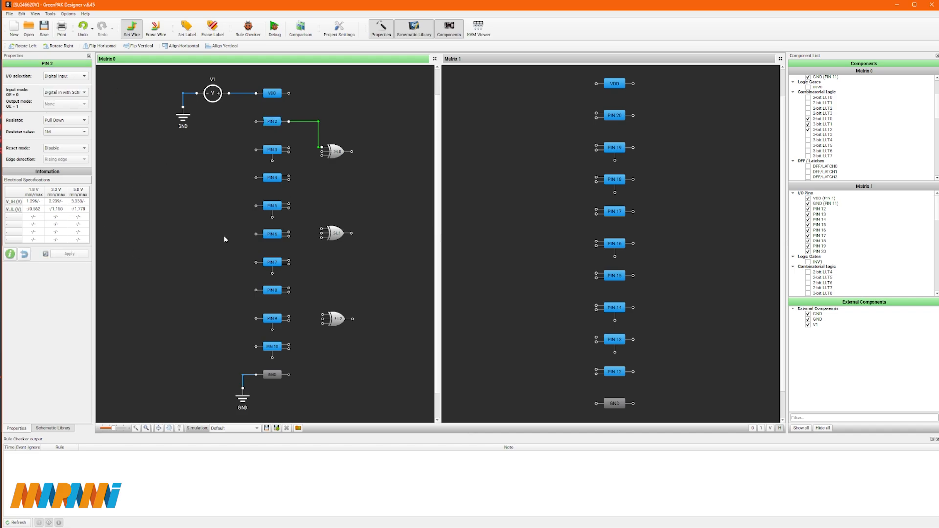
# - Wire PIN 3 to the middle input and PIN 4 to the lower input of 3-bit LUT0
pyautogui.click(322, 156)
pyautogui.click(290, 151)
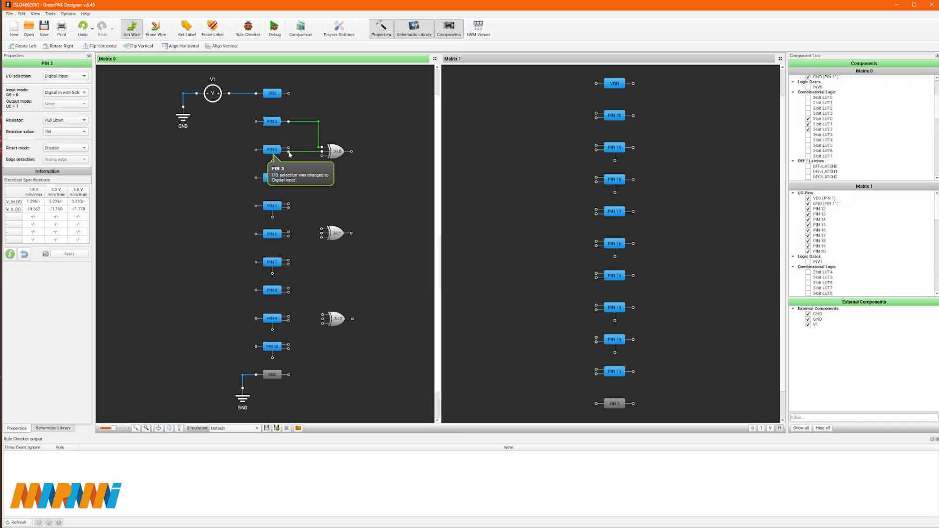
pyautogui.click(323, 156)
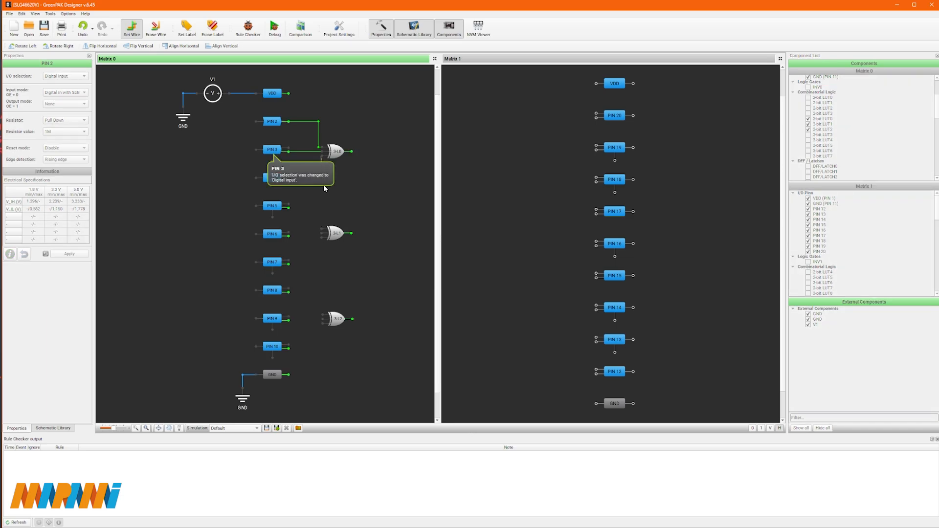
pyautogui.click(289, 179)
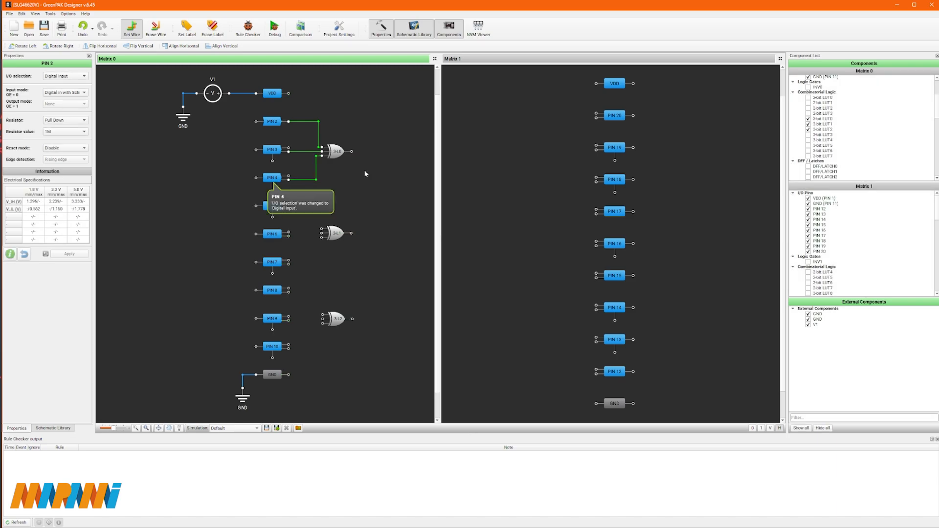
# - Wire PIN 5, PIN 6 and PIN 7 to the upper, middle and lower inputs of 3-bit LUT1
pyautogui.click(321, 230)
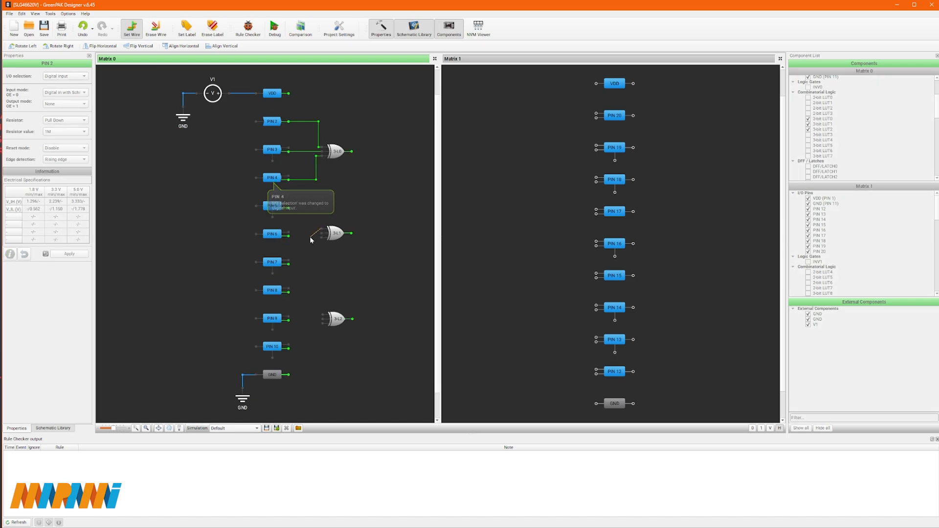
pyautogui.click(289, 207)
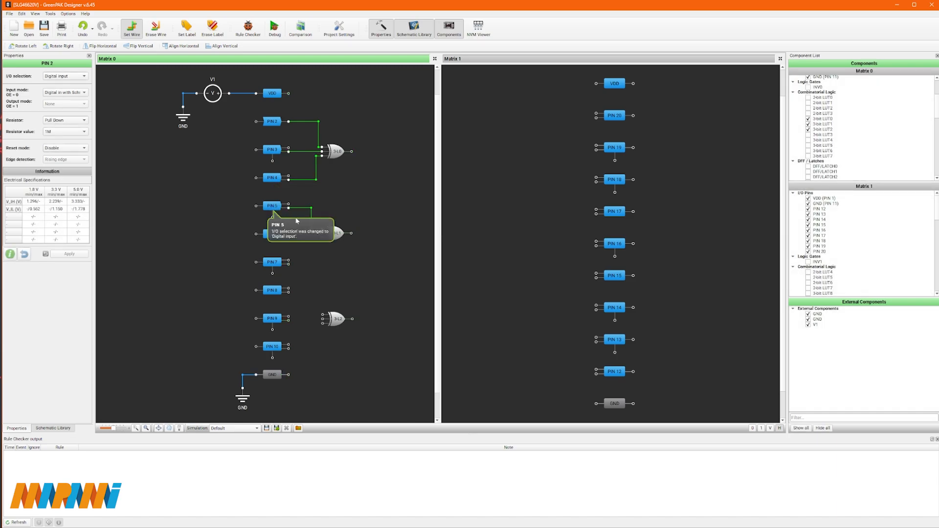
pyautogui.click(321, 233)
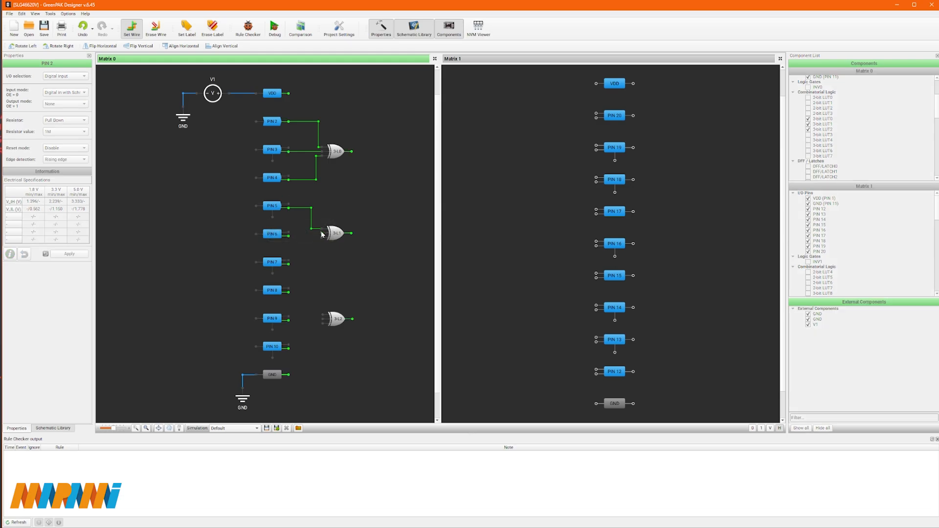
pyautogui.click(288, 236)
pyautogui.click(321, 237)
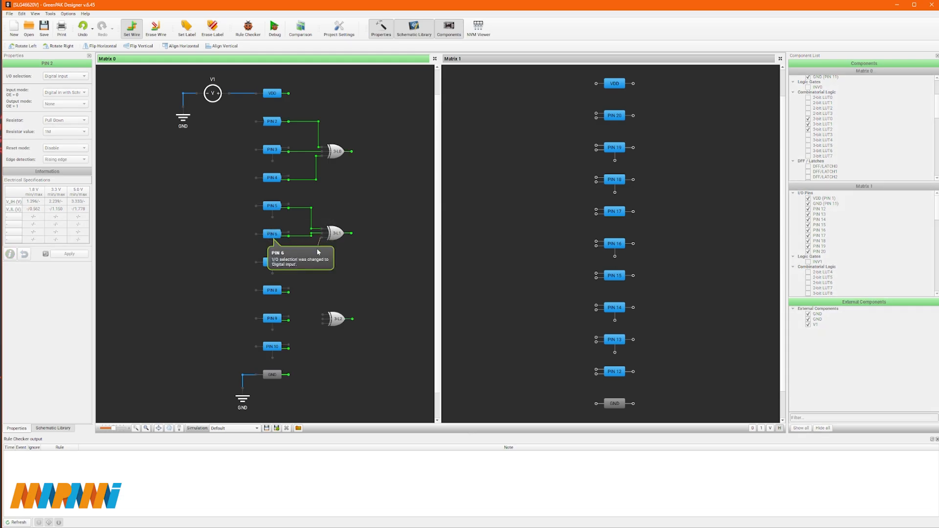
pyautogui.click(288, 265)
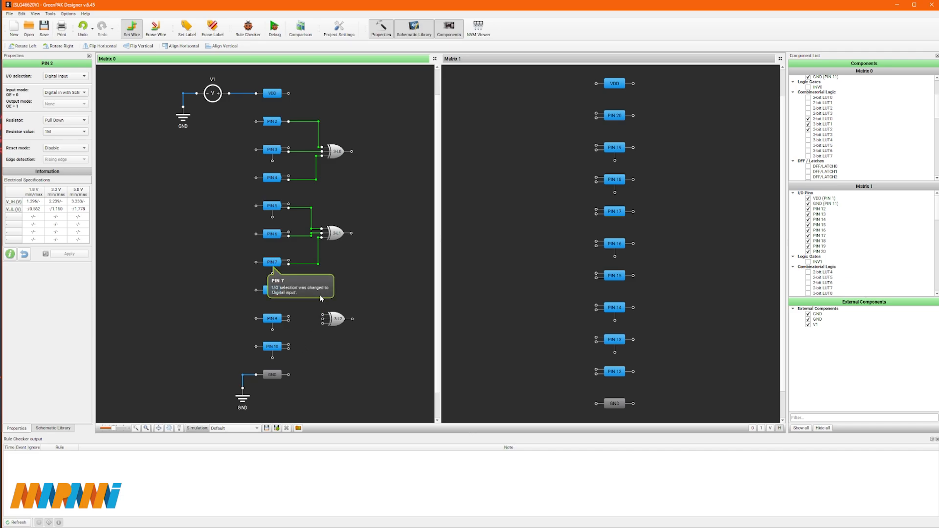
# - Wire PIN 8, PIN 9 and PIN 10 to the upper, middle and lower inputs of 3-bit LUT2
pyautogui.click(322, 316)
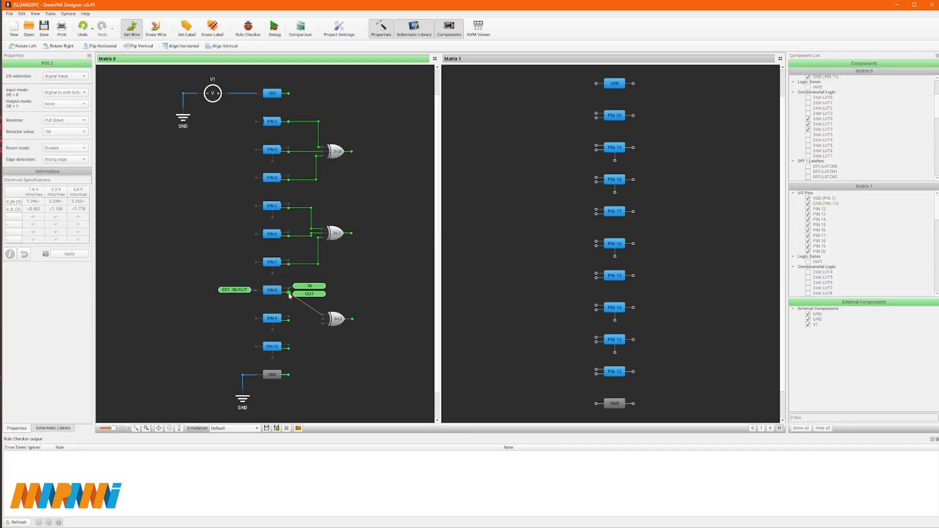
pyautogui.click(288, 292)
pyautogui.click(322, 319)
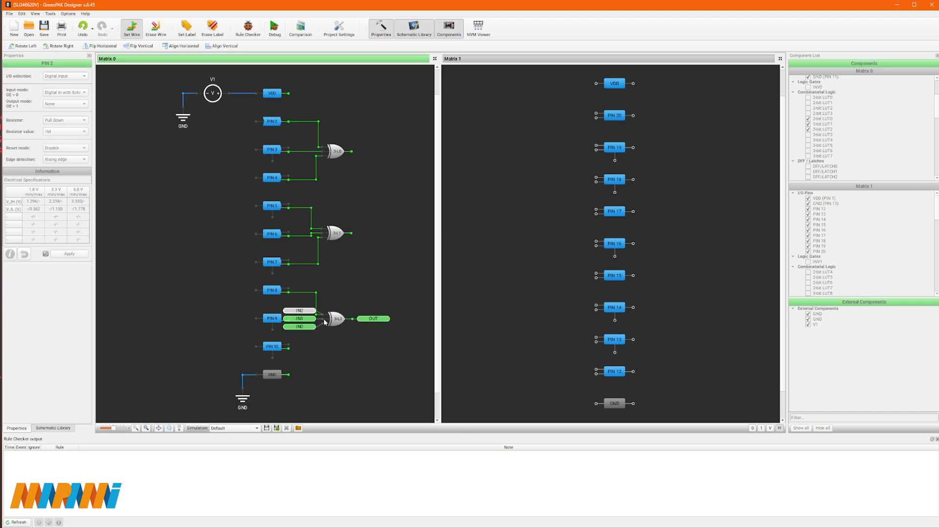
pyautogui.click(289, 320)
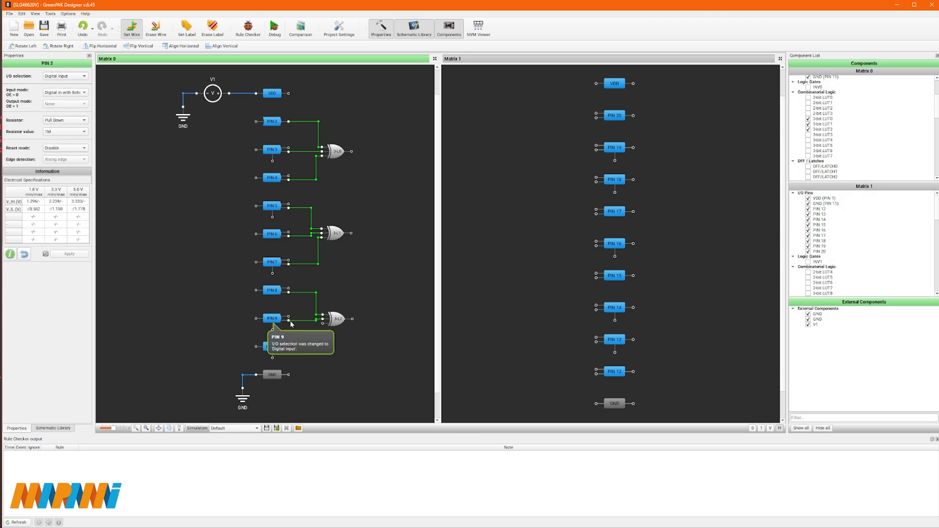
pyautogui.click(322, 323)
pyautogui.click(289, 349)
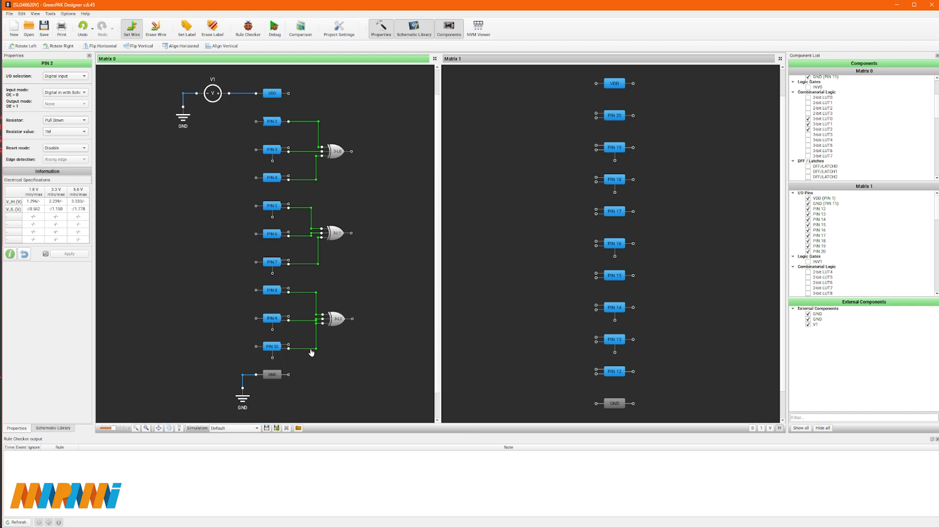
# - Set the input mode of PIN 3 to Digital in with Schmitt trigger
pyautogui.click(270, 148)
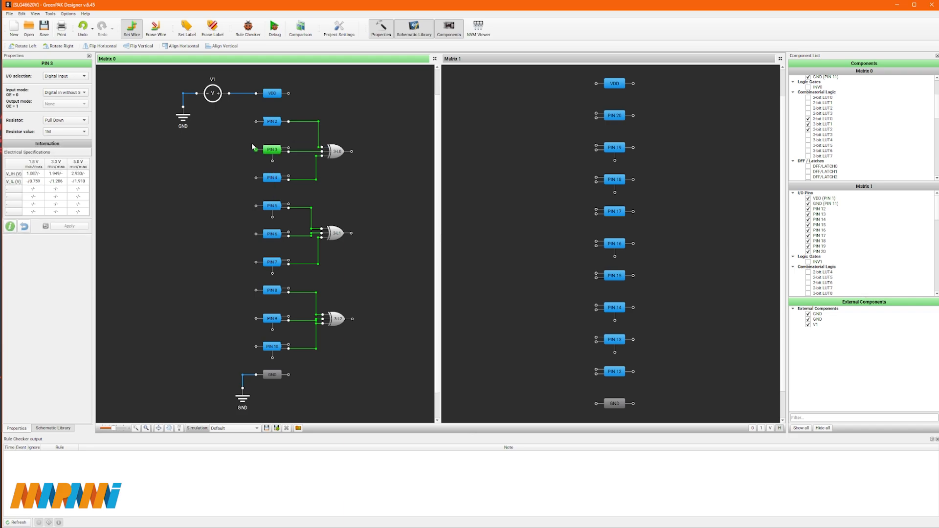
pyautogui.click(86, 93)
pyautogui.click(81, 101)
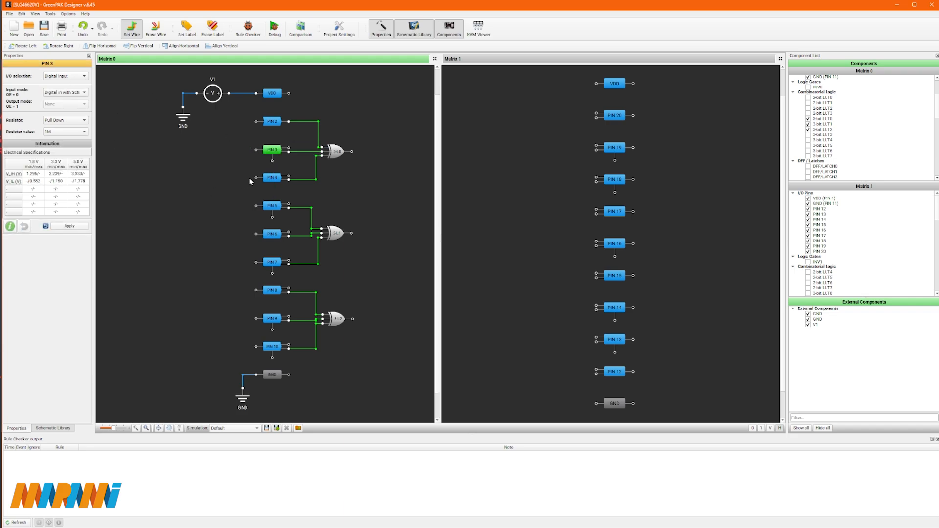
# - Set the input mode of PIN 4 to Digital in with Schmitt trigger and apply the change
pyautogui.click(272, 178)
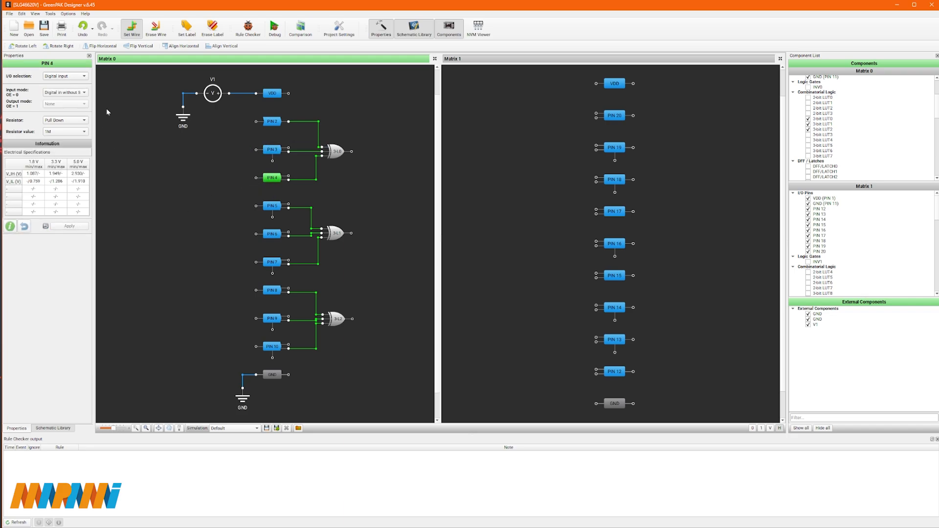
pyautogui.click(82, 93)
pyautogui.click(84, 101)
pyautogui.click(77, 227)
# - Set the input mode of PIN 5 to Digital in with Schmitt trigger and apply the change
pyautogui.click(272, 206)
pyautogui.click(83, 93)
pyautogui.click(72, 101)
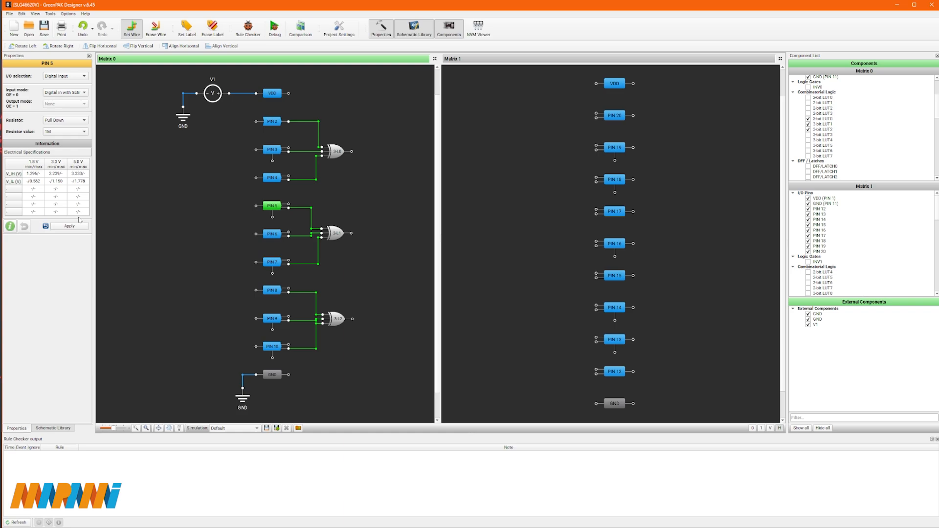
pyautogui.click(77, 227)
# - Set the input mode of PIN 6 to Digital in with Schmitt trigger and apply the change
pyautogui.click(268, 233)
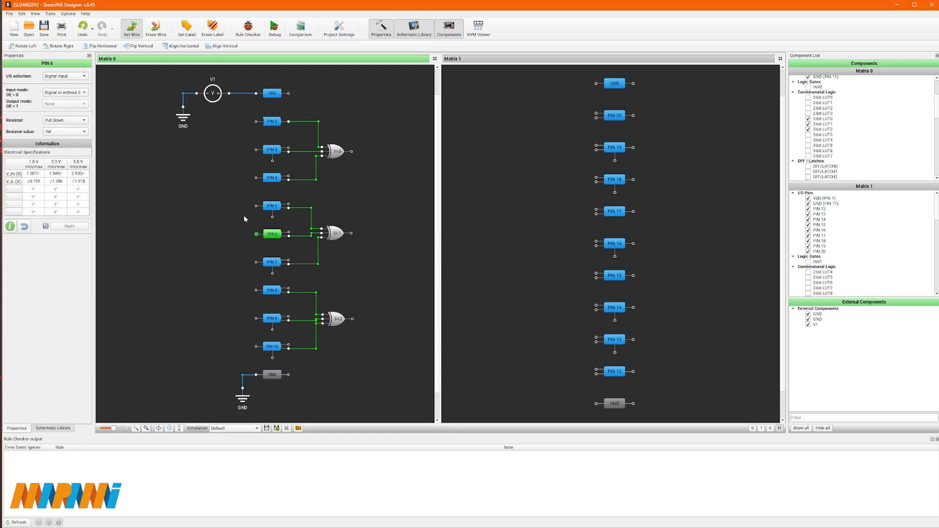
pyautogui.click(83, 92)
pyautogui.click(72, 102)
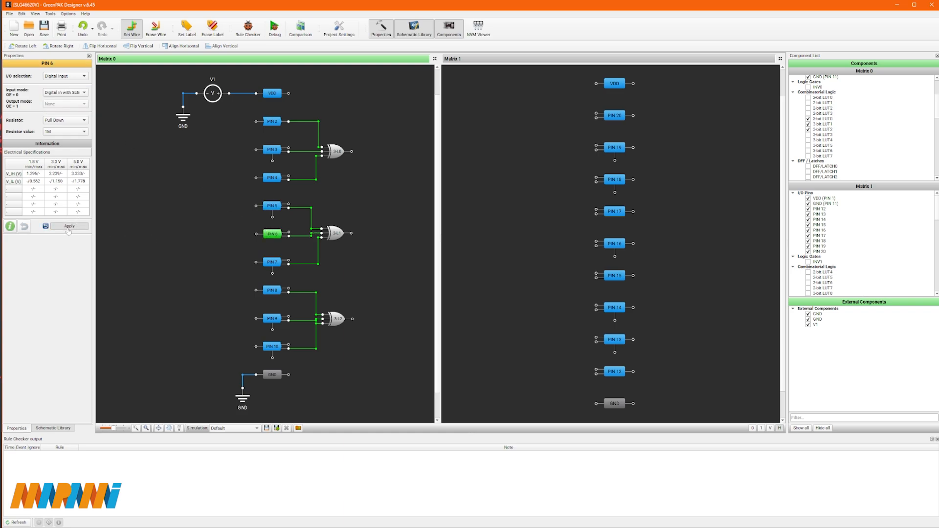
pyautogui.click(68, 228)
# - Set the input mode of PIN 7 to Digital in with Schmitt trigger and apply the change
pyautogui.click(272, 262)
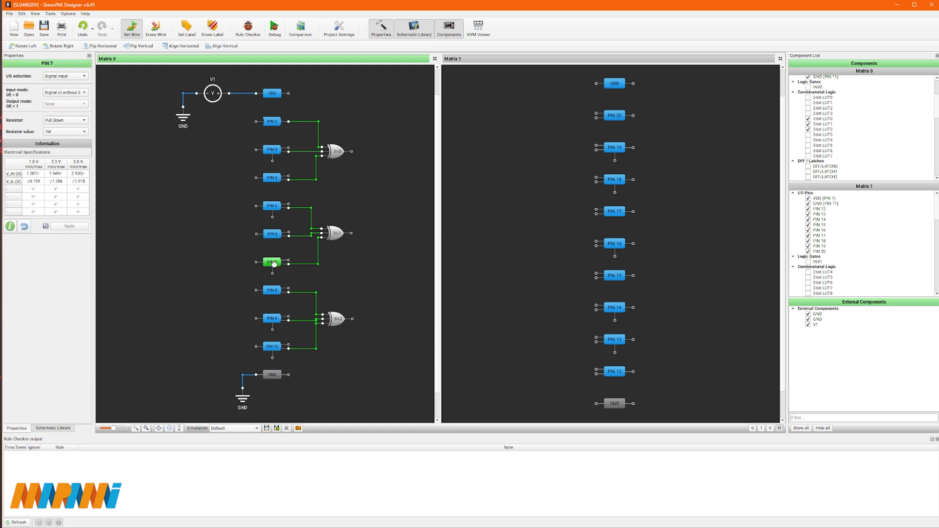
pyautogui.click(84, 92)
pyautogui.click(72, 101)
pyautogui.click(68, 226)
# - Set the input mode of PIN 8 to Digital in with Schmitt trigger and apply the change
pyautogui.click(272, 290)
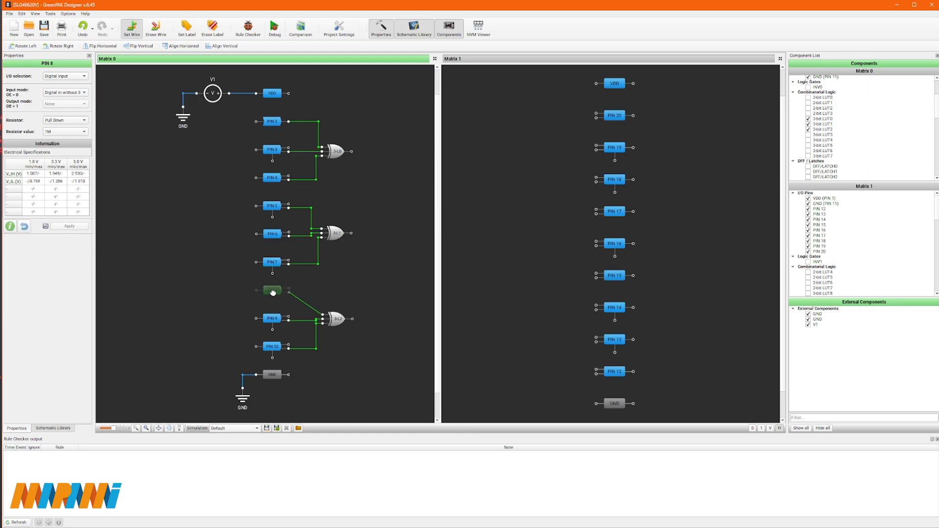
pyautogui.click(84, 93)
pyautogui.click(72, 102)
pyautogui.click(69, 227)
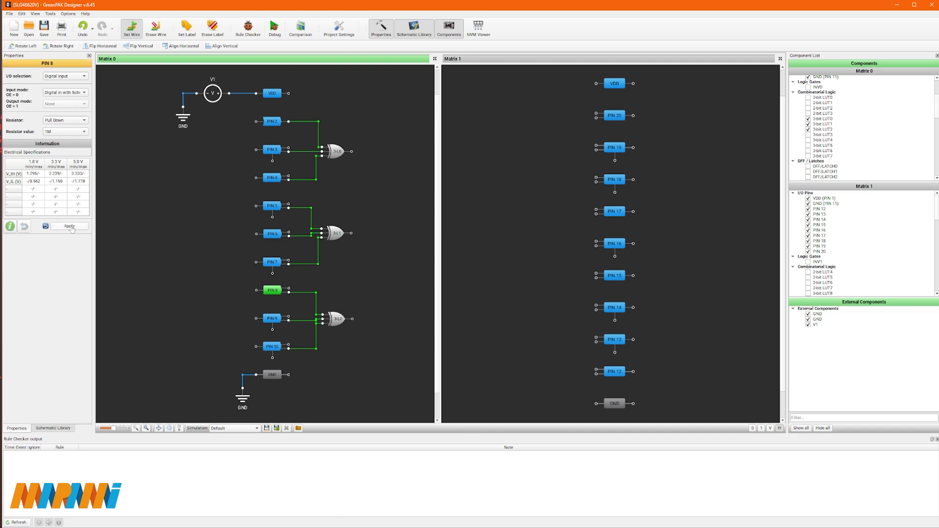
pyautogui.click(70, 227)
# - Set the input mode of PIN 9 to Digital in with Schmitt trigger and apply the change
pyautogui.click(272, 319)
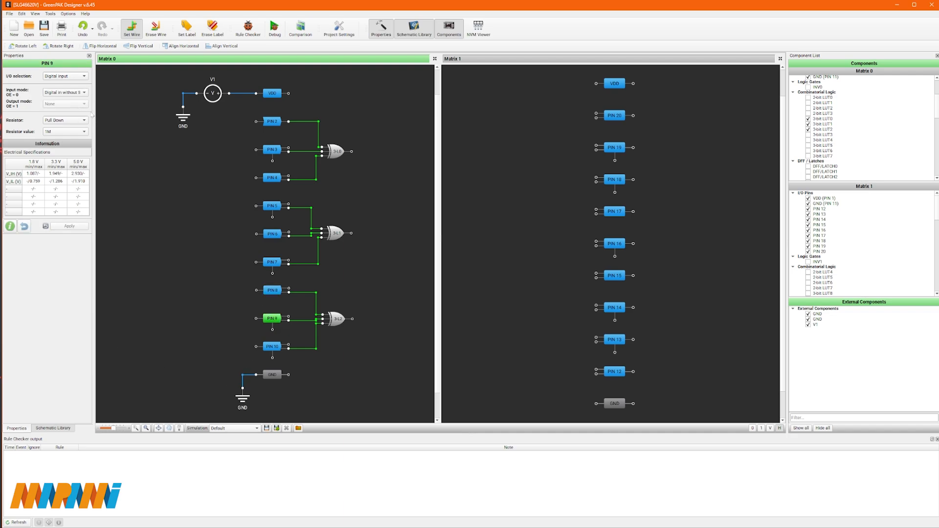
pyautogui.click(84, 92)
pyautogui.click(72, 101)
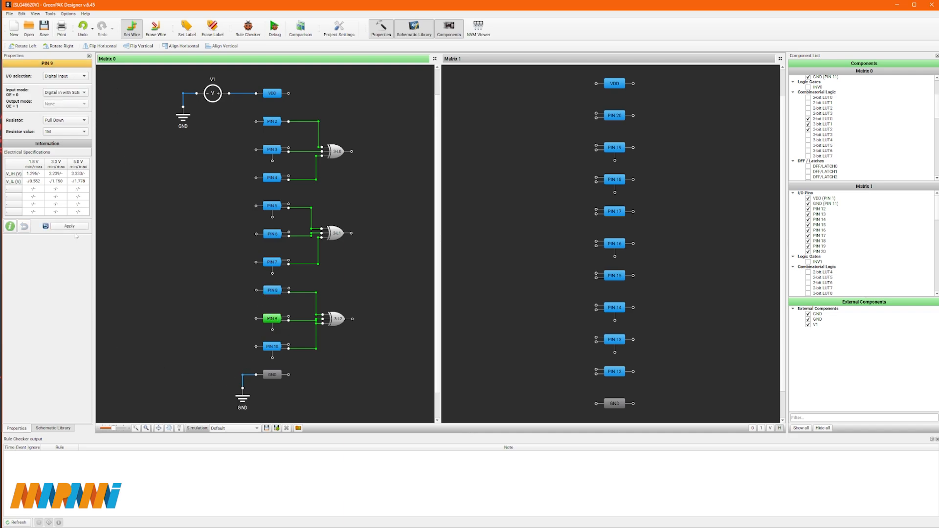
pyautogui.click(70, 227)
# - Set the input mode of PIN 10 to Digital in with Schmitt trigger and apply the change
pyautogui.click(272, 346)
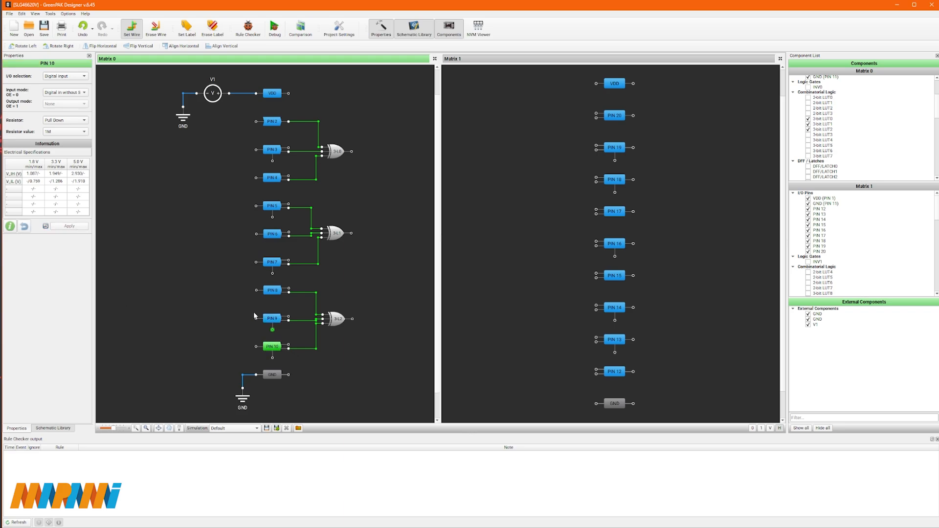
pyautogui.click(84, 93)
pyautogui.click(82, 105)
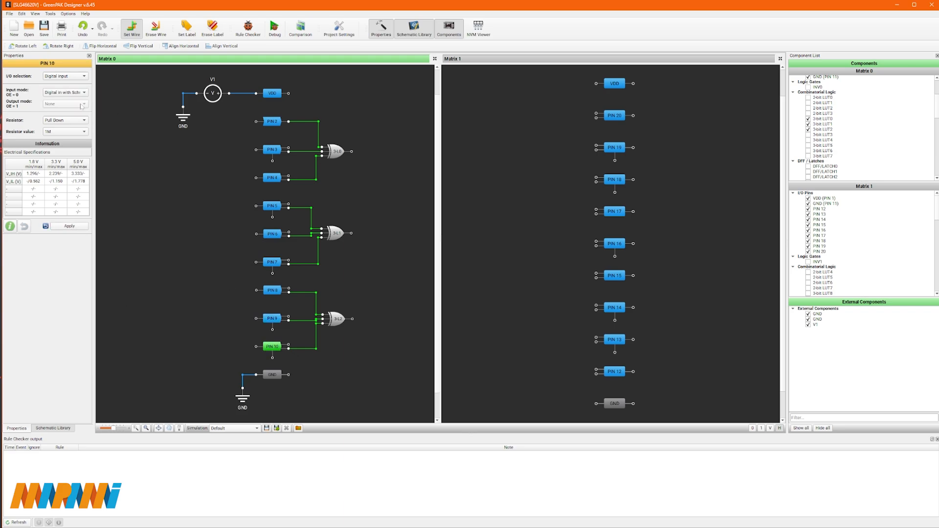
pyautogui.click(73, 226)
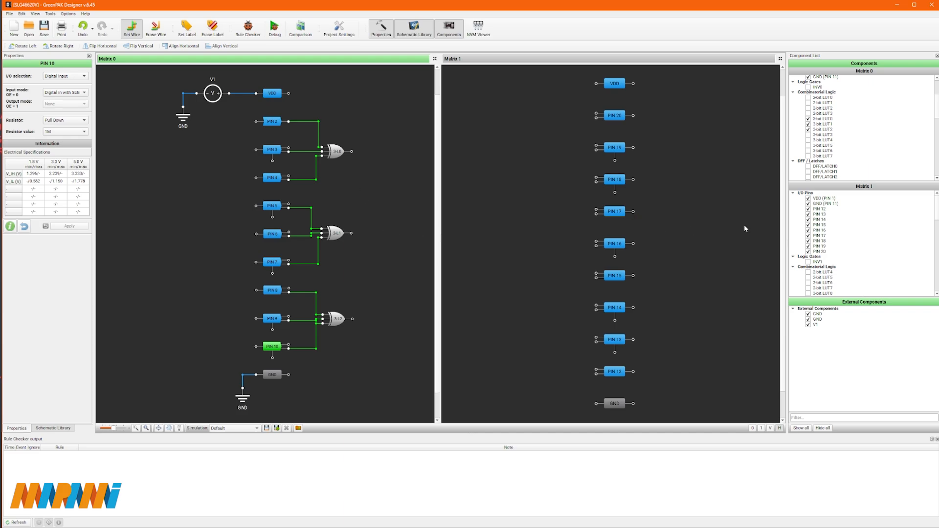
# - Add 3-bit LUT3 to Matrix 0, place it to the right of 3-bit LUT1, and configure it as an XOR gate
pyautogui.click(808, 135)
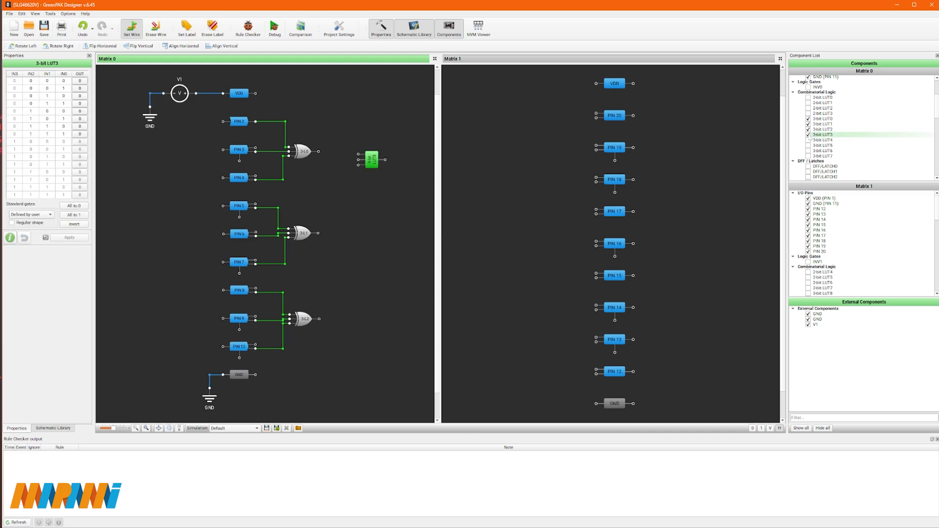
pyautogui.moveTo(372, 164); pyautogui.dragTo(362, 237)
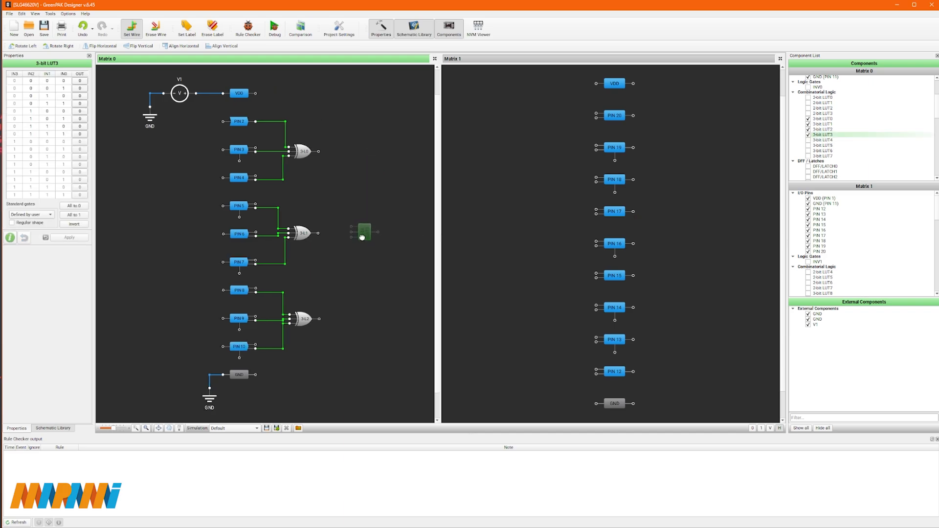
pyautogui.click(52, 216)
pyautogui.click(21, 180)
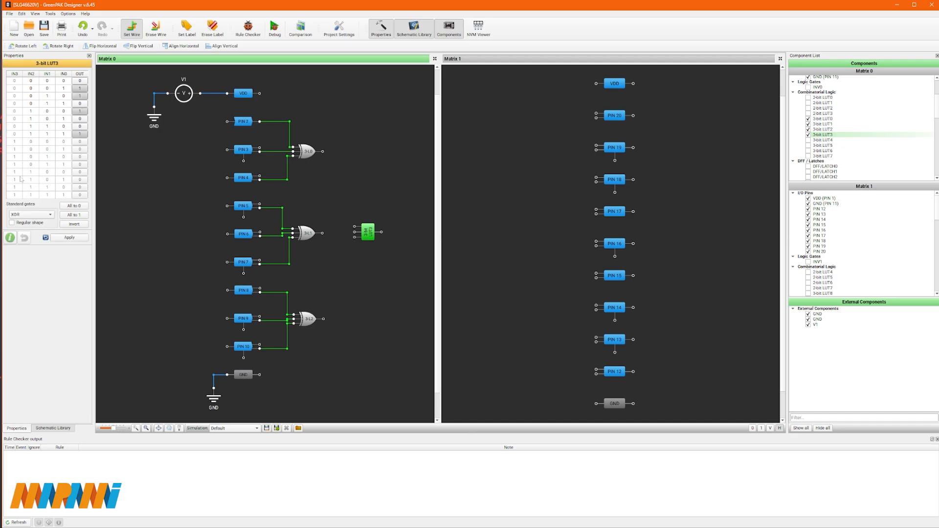
pyautogui.click(69, 238)
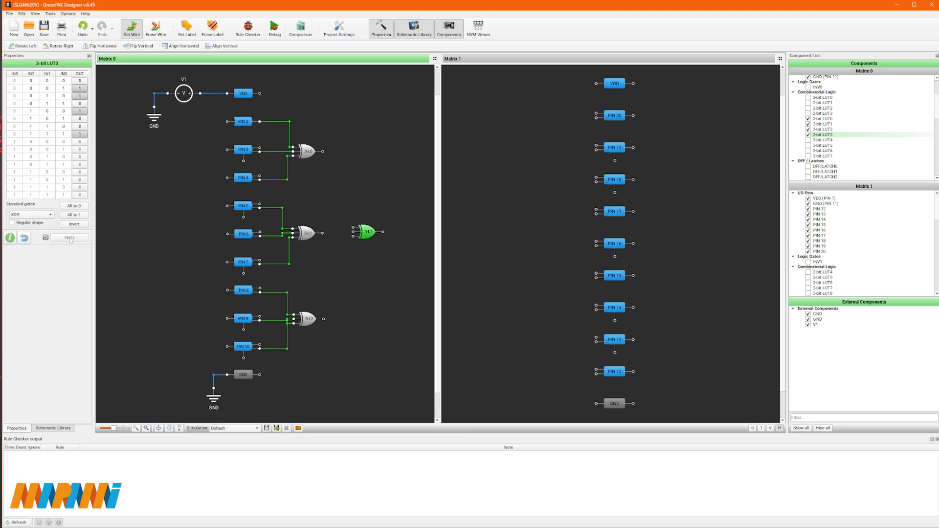
# - Wire the outputs of 3-bit LUT0, LUT1 and LUT2 to the upper, middle and lower inputs of 3-bit LUT3
pyautogui.click(353, 228)
pyautogui.click(322, 152)
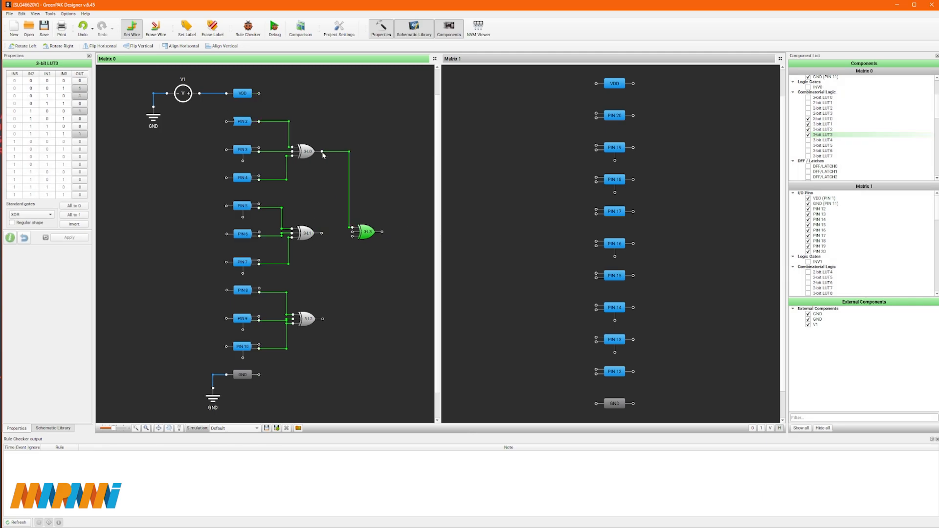
pyautogui.click(352, 232)
pyautogui.click(322, 234)
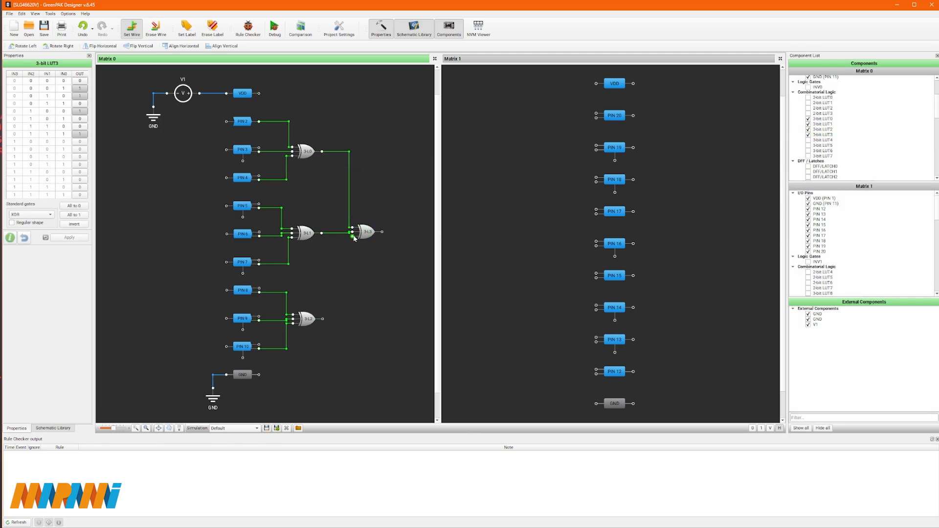
pyautogui.click(353, 237)
pyautogui.click(323, 319)
# - Add the cross-matrix port P0 (out) to Matrix 0 and place it to the right of 3-bit LUT3
pyautogui.scroll(-2, 854, 226)
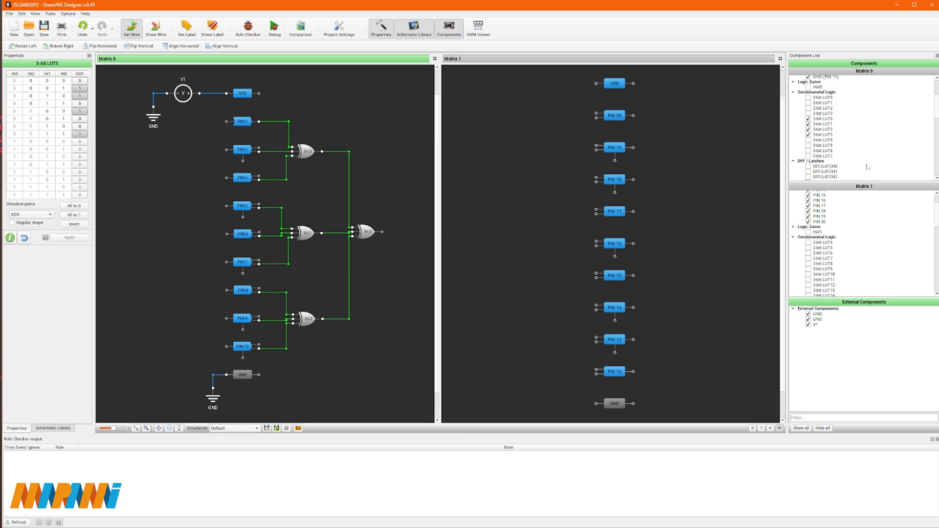
pyautogui.scroll(-6, 866, 126)
pyautogui.scroll(-8, 866, 126)
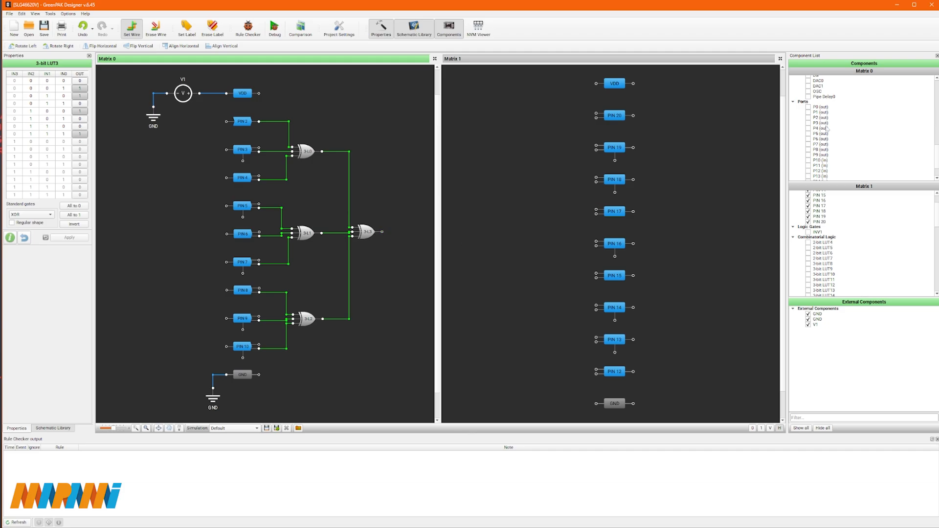
pyautogui.click(809, 108)
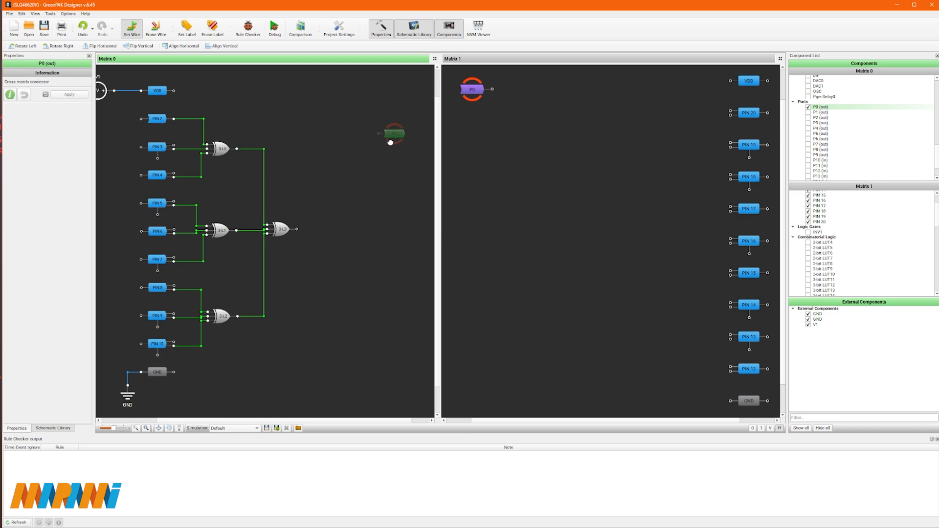
pyautogui.moveTo(391, 142); pyautogui.dragTo(339, 240)
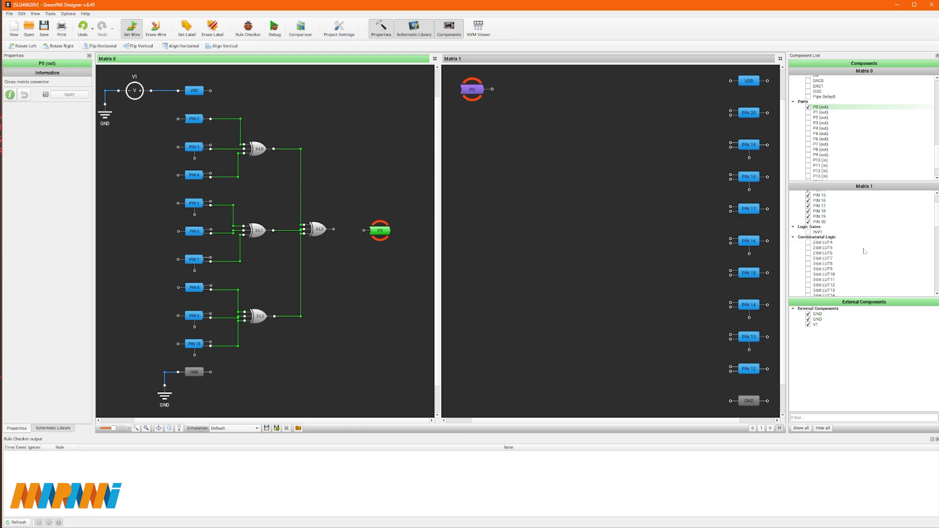
# - Wire the output of 3-bit LUT3 to the P0 port in Matrix 0
pyautogui.scroll(-10, 867, 233)
pyautogui.scroll(-3, 867, 234)
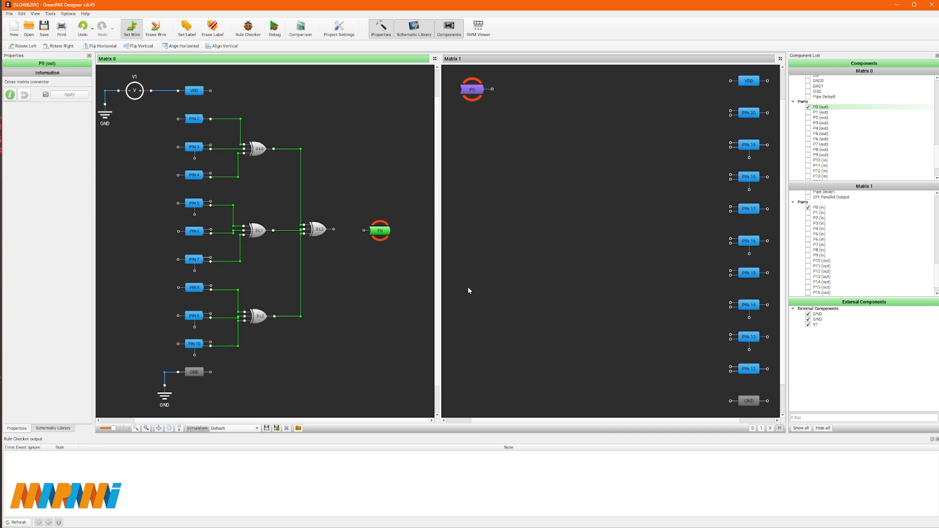
pyautogui.click(334, 230)
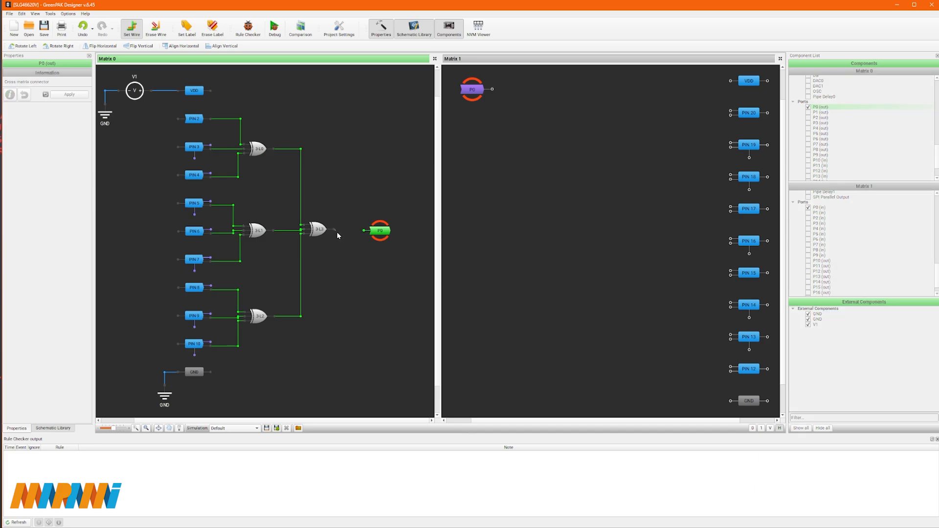
pyautogui.click(363, 230)
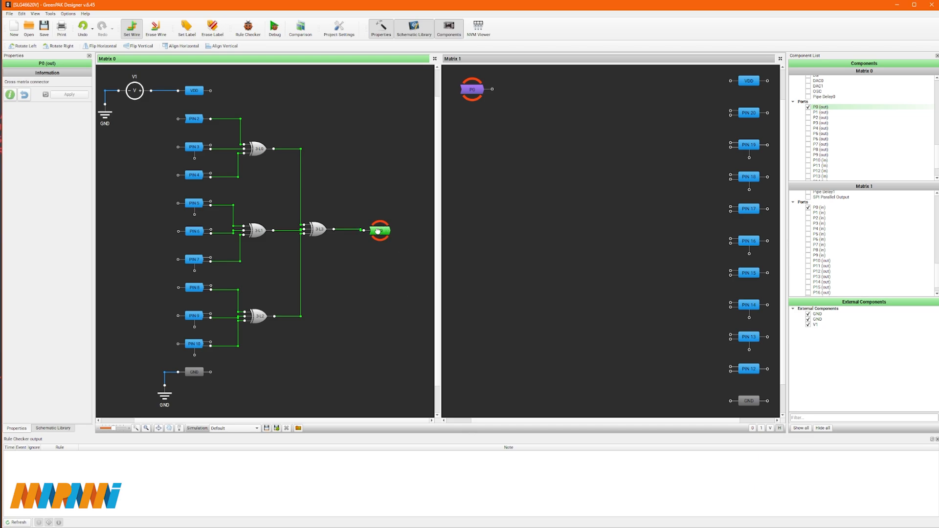
# - Label the P0 port in Matrix 0 "ODD" and move the label just above the port
pyautogui.click(187, 27)
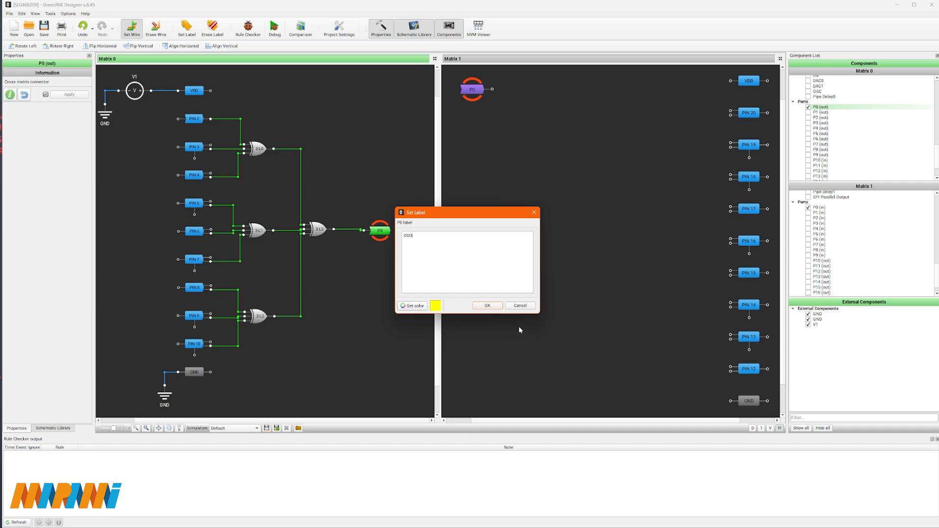
pyautogui.click(491, 305)
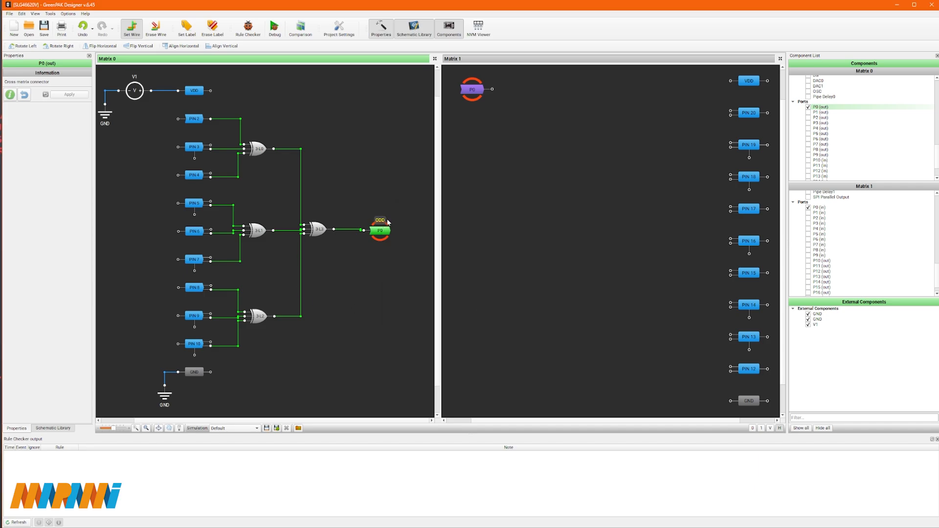
pyautogui.moveTo(388, 222); pyautogui.dragTo(382, 216)
# - Move the P0 input port in Matrix 1 level with its Matrix 0 counterpart and label it "ODD"
pyautogui.click(473, 90)
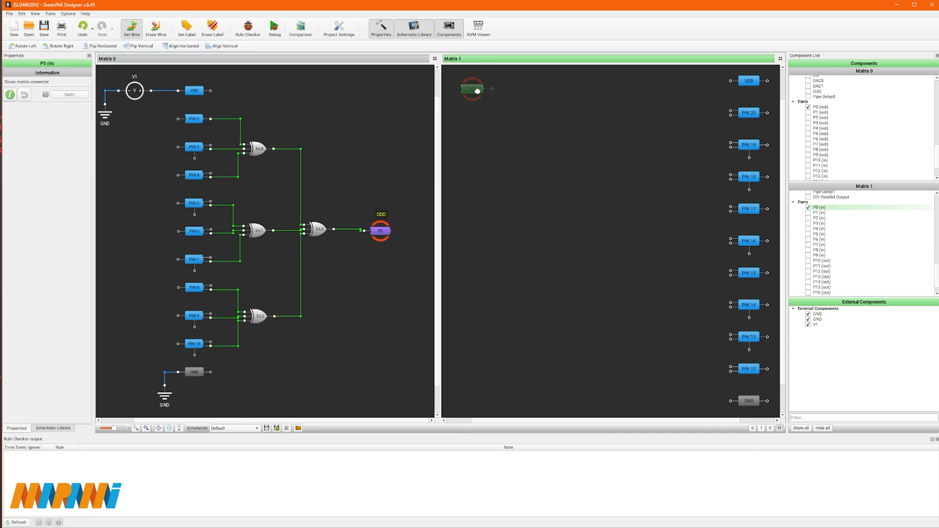
pyautogui.moveTo(477, 91); pyautogui.dragTo(472, 229)
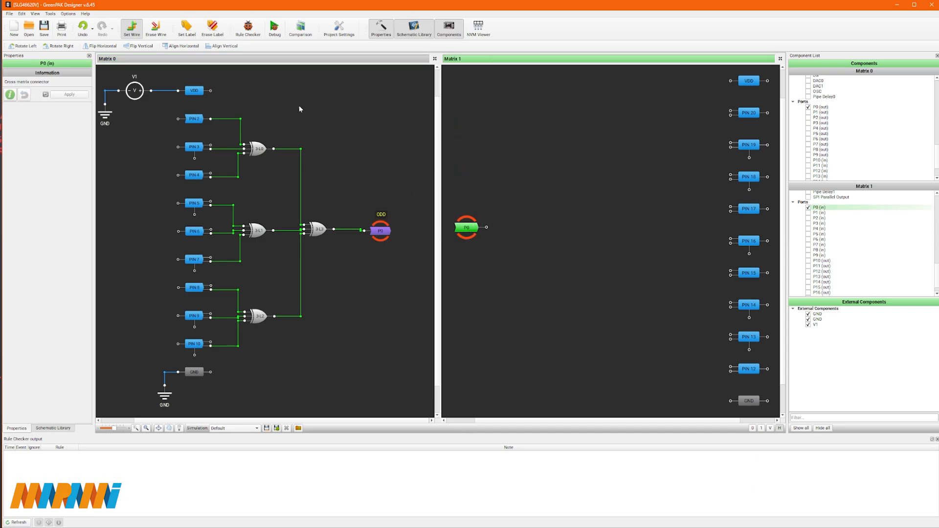
pyautogui.click(187, 31)
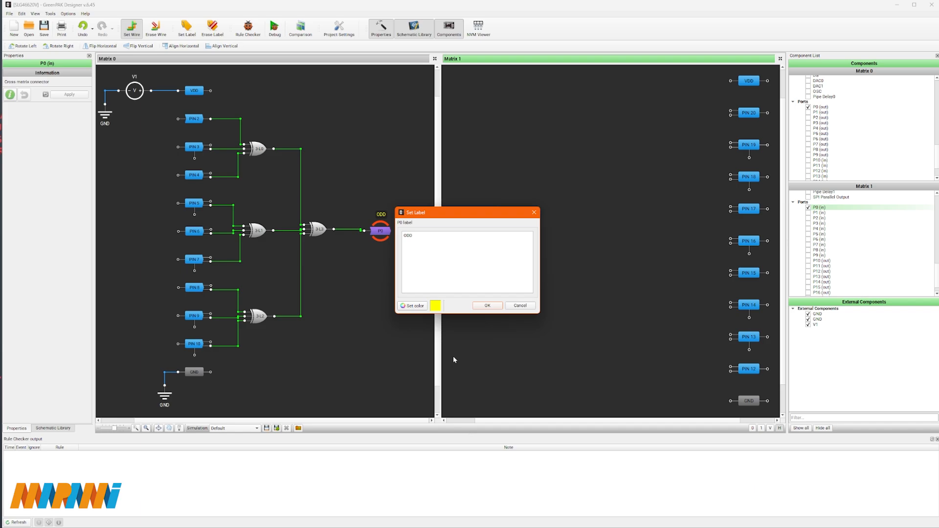
pyautogui.click(487, 306)
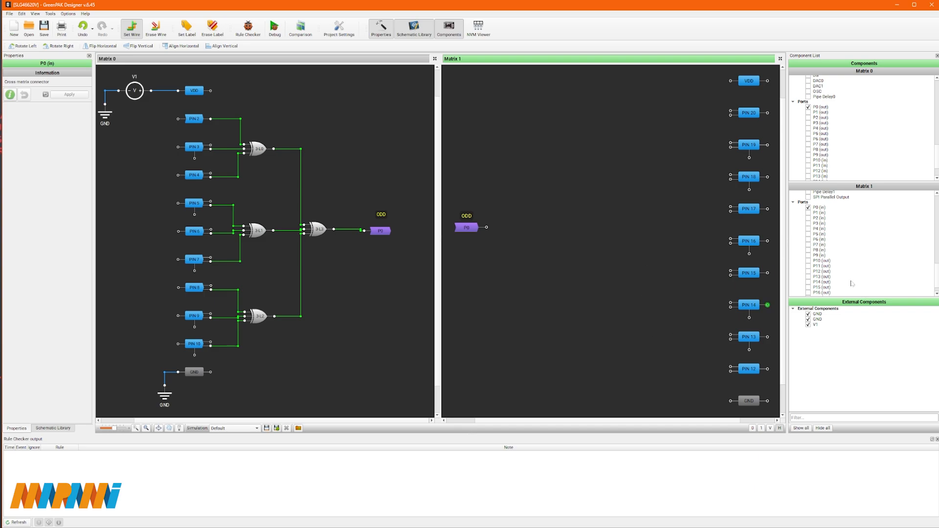
# - Add inverter INV1 to Matrix 1, place it between P0 and the pin column, and flip it horizontally
pyautogui.scroll(6, 864, 239)
pyautogui.scroll(1, 864, 238)
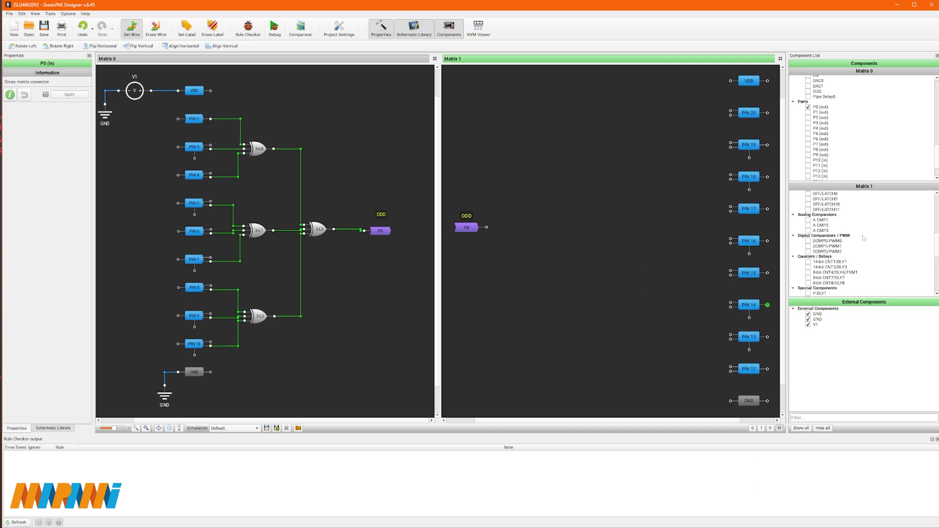
pyautogui.scroll(5, 864, 238)
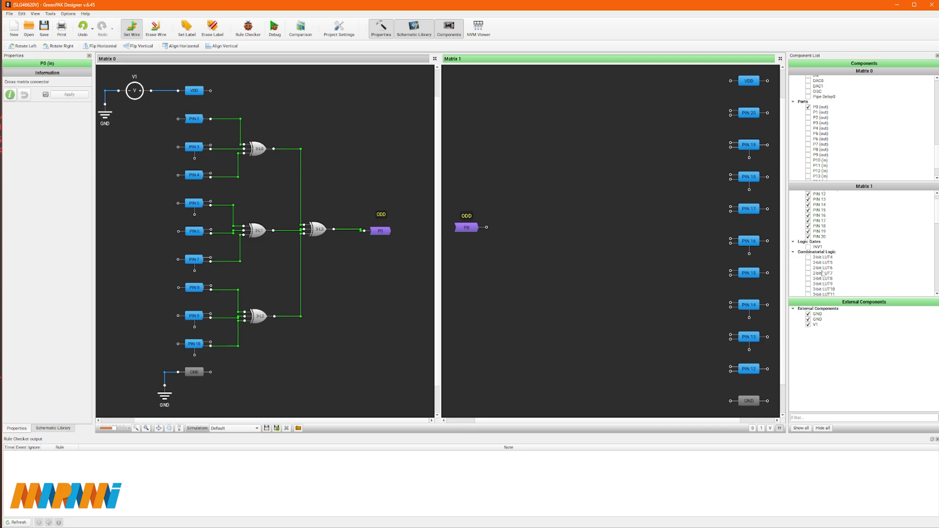
pyautogui.click(808, 247)
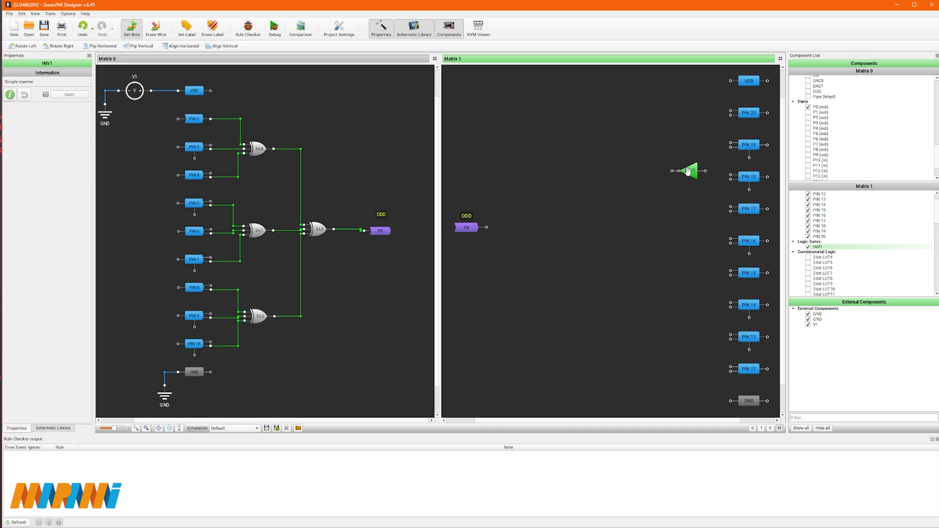
pyautogui.moveTo(688, 171); pyautogui.dragTo(566, 223)
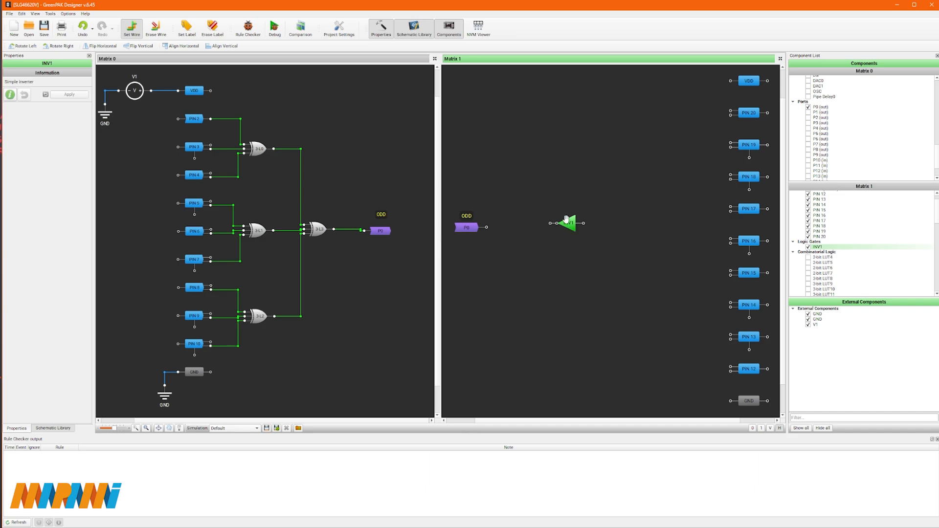
pyautogui.rightClick(567, 223)
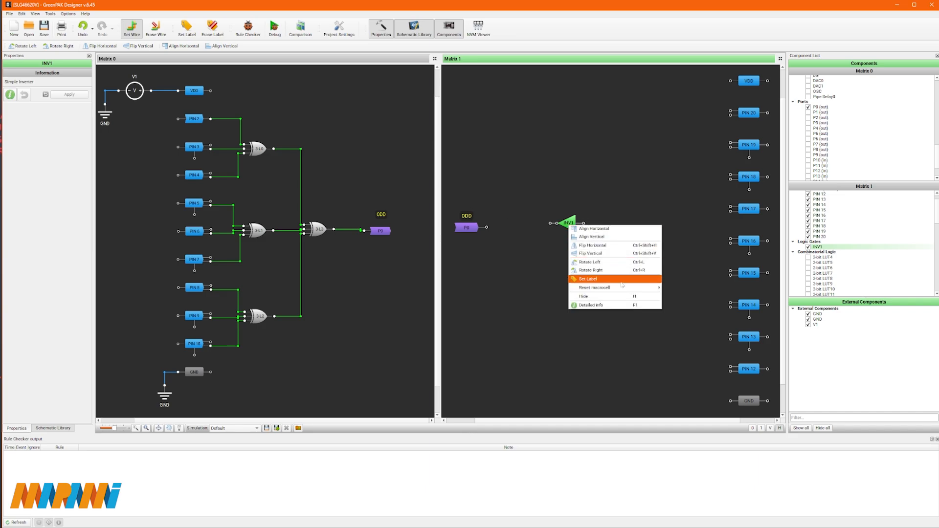
pyautogui.click(619, 245)
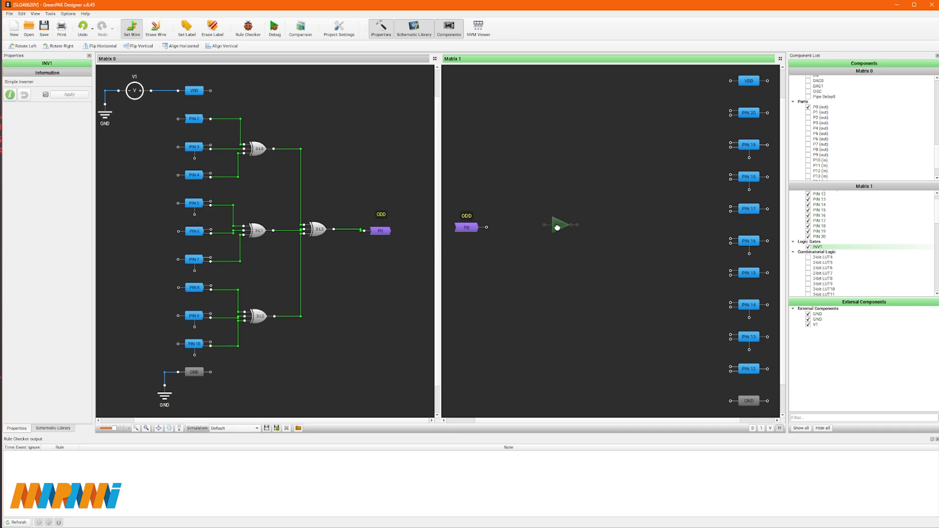
# - Move INV1 closer to P0 in Matrix 1 and wire P0 to both the inverter's input and PIN 20
pyautogui.moveTo(557, 228); pyautogui.dragTo(522, 228)
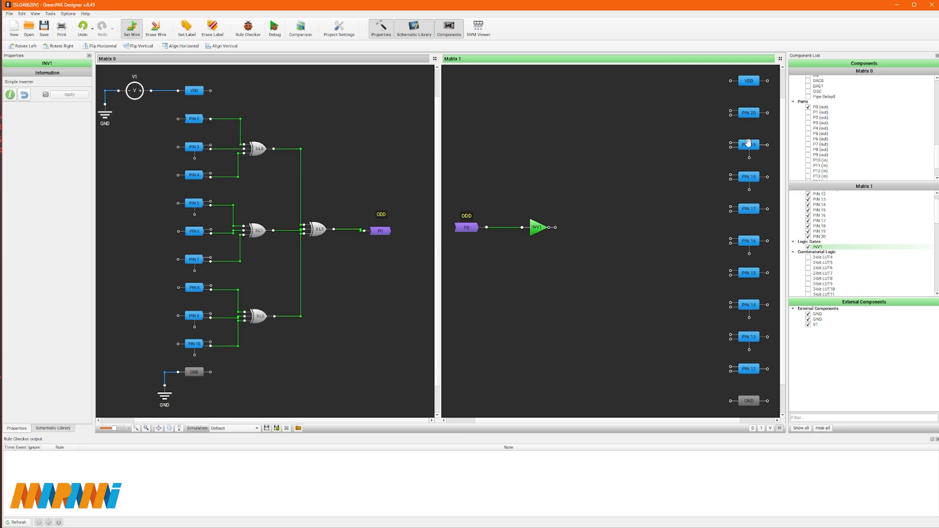
pyautogui.moveTo(749, 147)
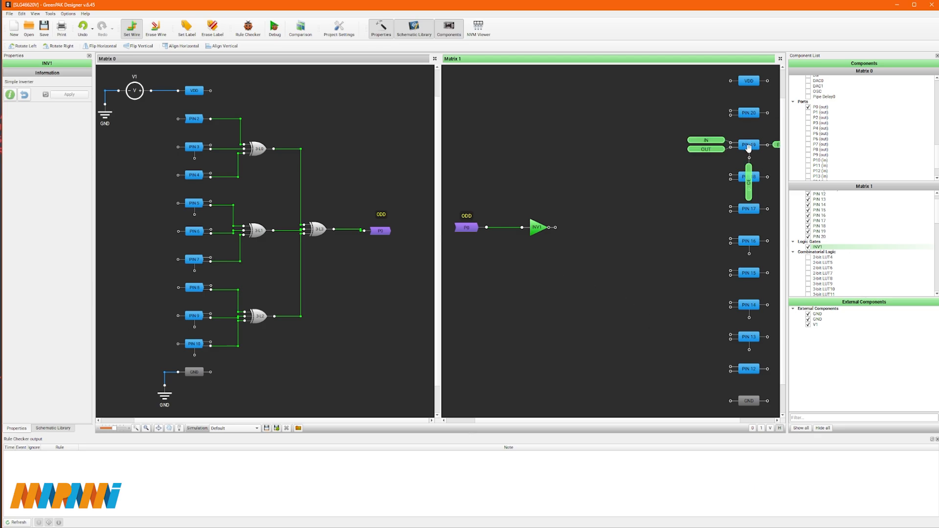
pyautogui.click(487, 228)
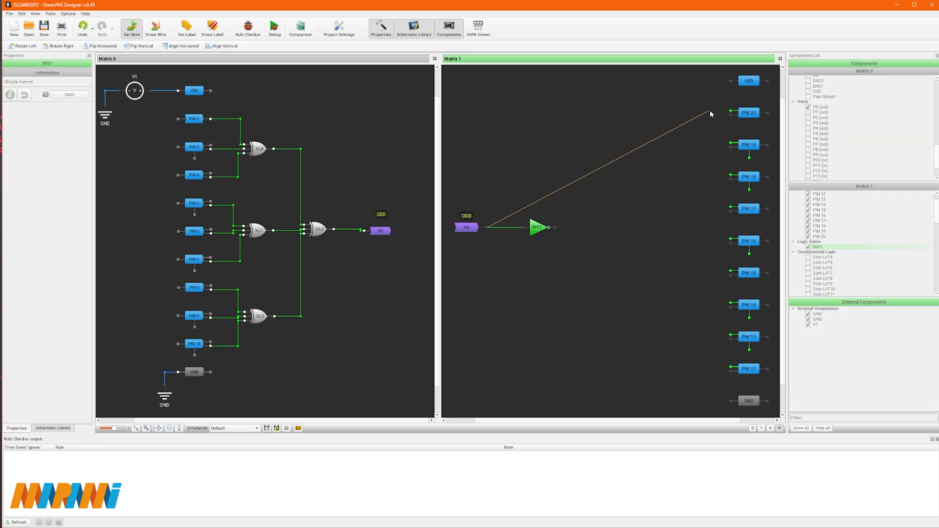
pyautogui.click(731, 112)
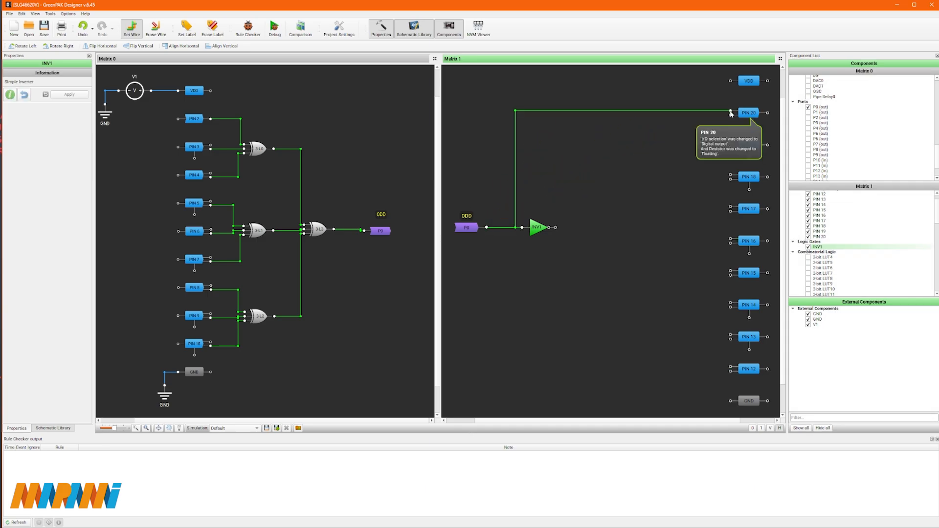
# - Wire the INV1 output to PIN 19 and shift the wire's vertical segment close to the inverter
pyautogui.click(556, 228)
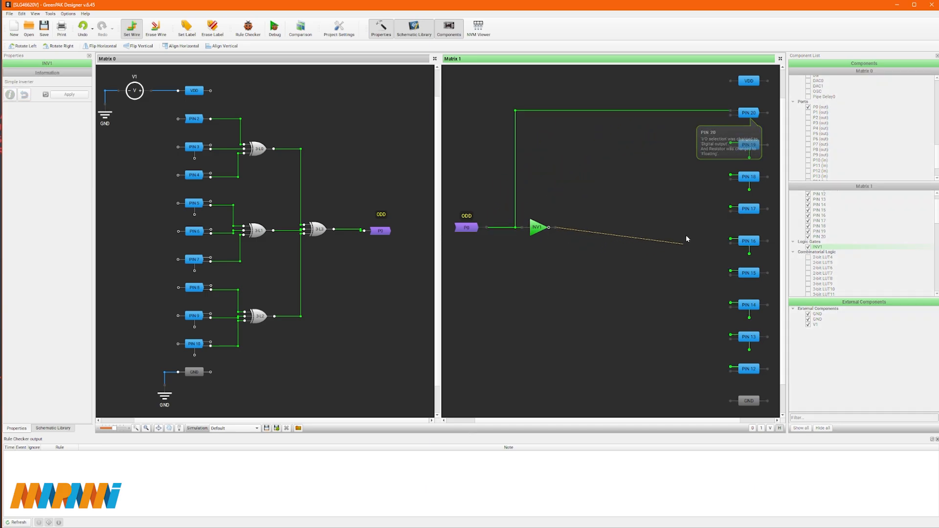
pyautogui.click(732, 144)
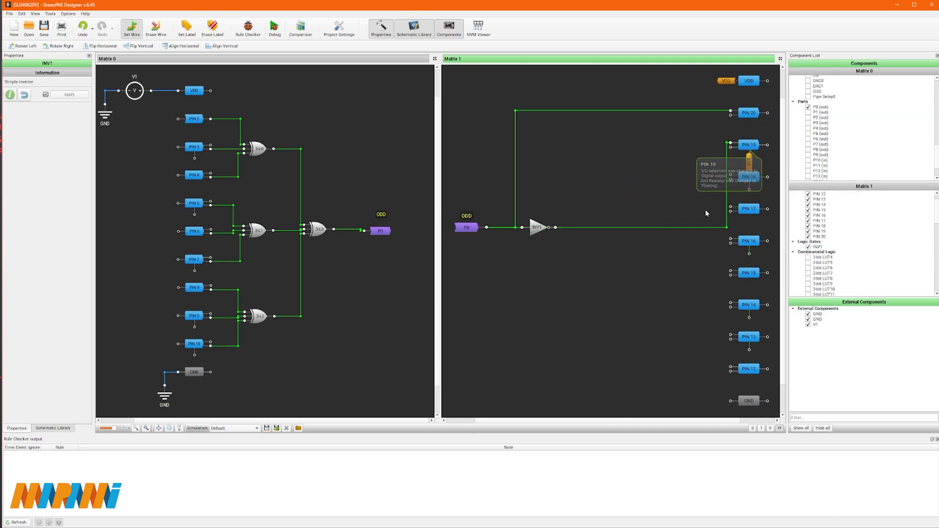
pyautogui.moveTo(726, 223); pyautogui.dragTo(575, 190)
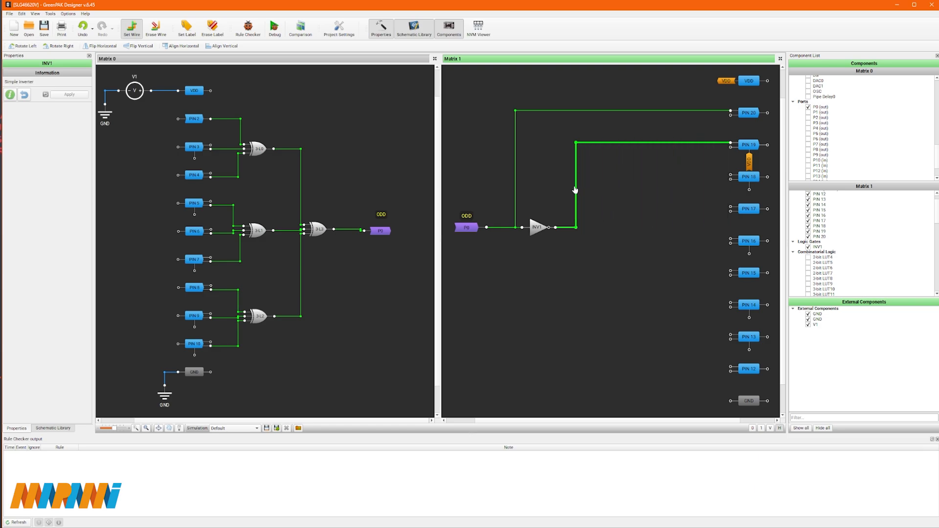
# - Label PIN 20 in Matrix 1 "ODD"
pyautogui.click(743, 113)
pyautogui.click(188, 28)
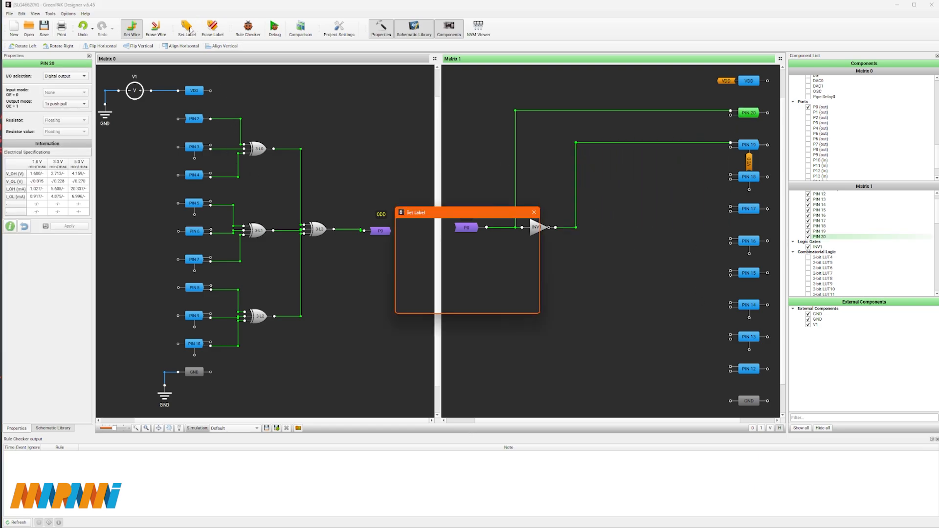
pyautogui.moveTo(461, 211); pyautogui.dragTo(628, 281)
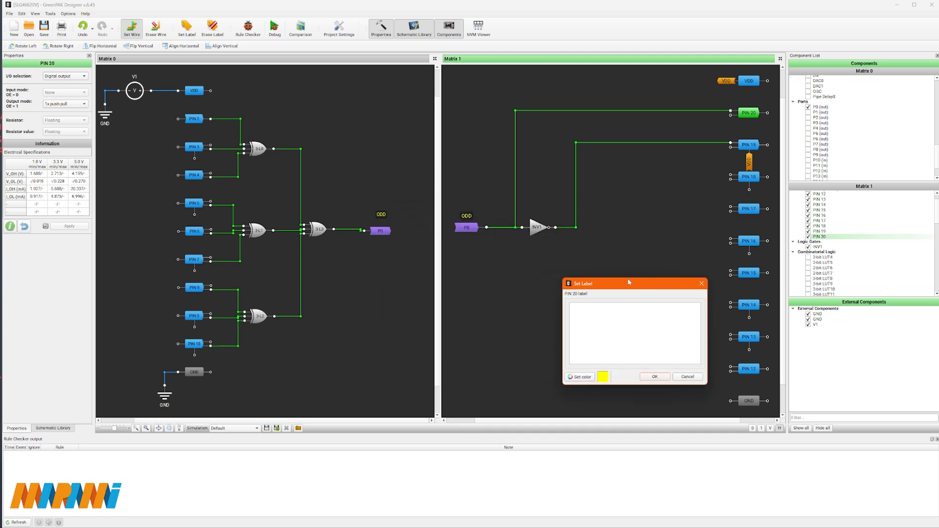
pyautogui.write('ODD')
pyautogui.click(654, 377)
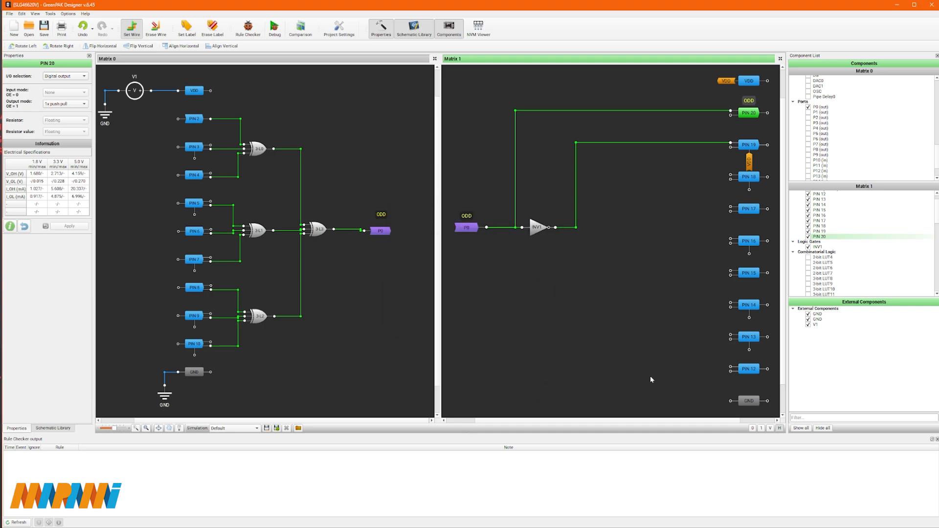
# - Label PIN 19 in Matrix 1 "EVEN"
pyautogui.click(748, 145)
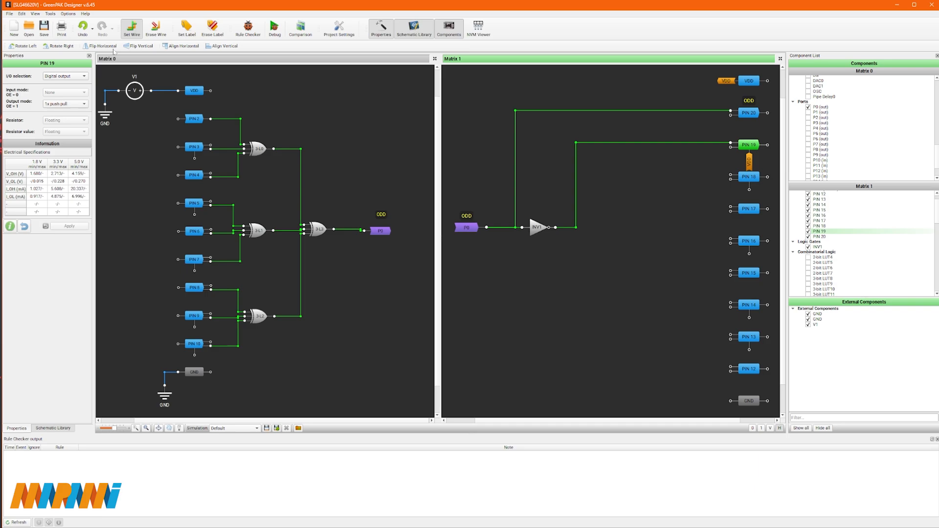
pyautogui.click(187, 28)
pyautogui.write('E')
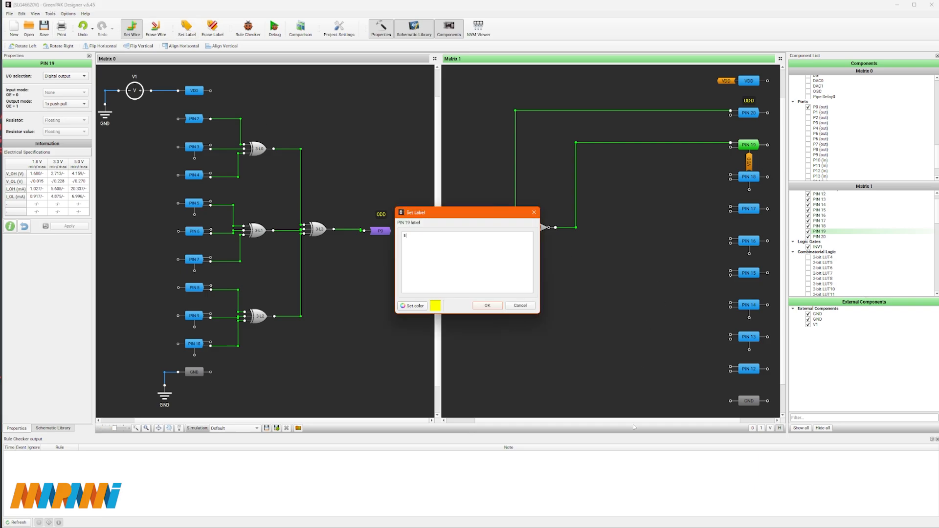
pyautogui.write('VEN')
pyautogui.click(487, 306)
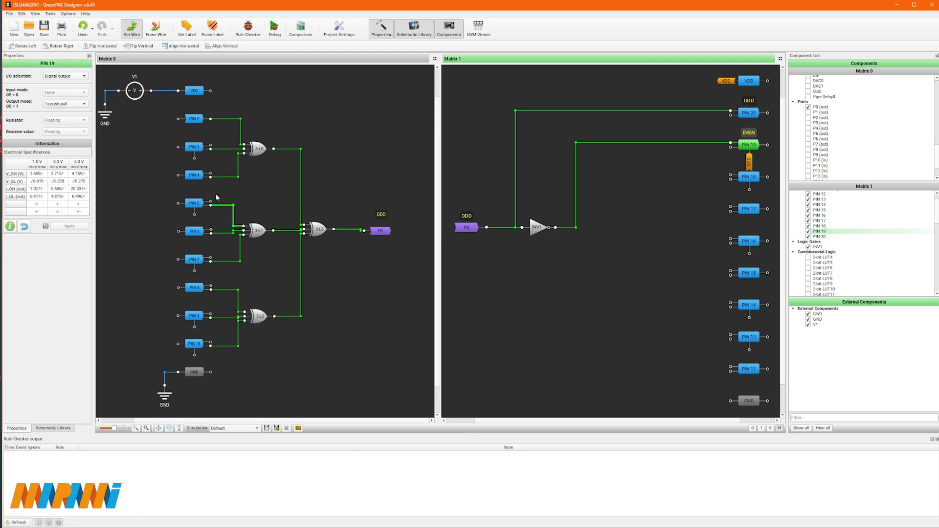
pyautogui.click(180, 125)
pyautogui.rightClick(178, 120)
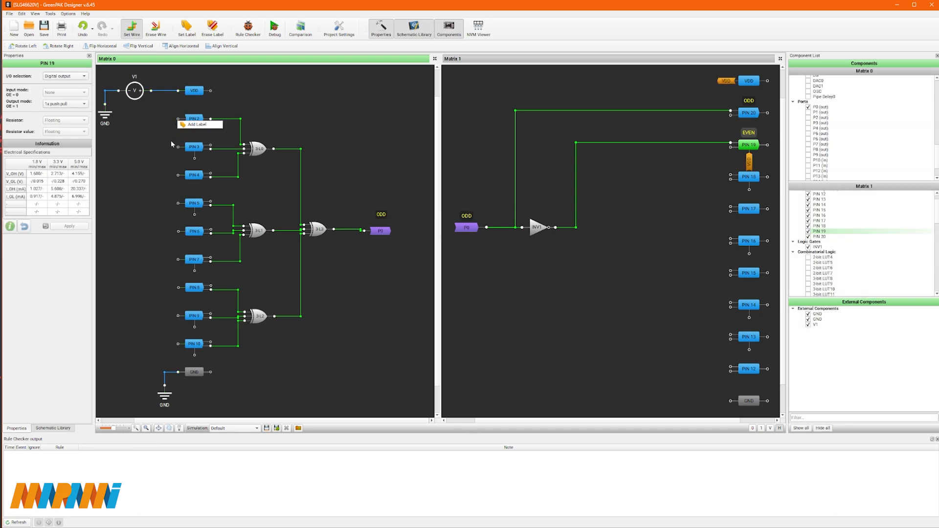
pyautogui.click(195, 125)
# - Start debugging the design with Software Simulation as the development platform
pyautogui.click(274, 30)
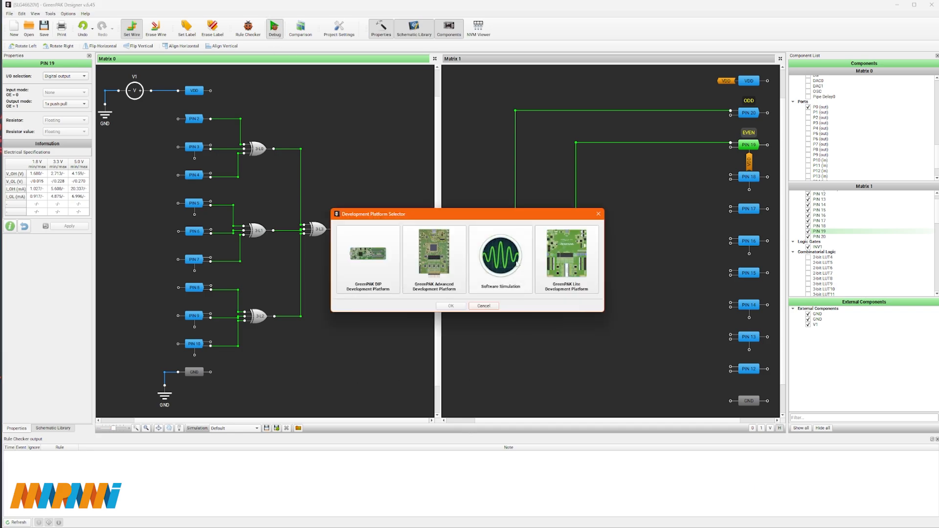
pyautogui.click(501, 259)
pyautogui.click(451, 306)
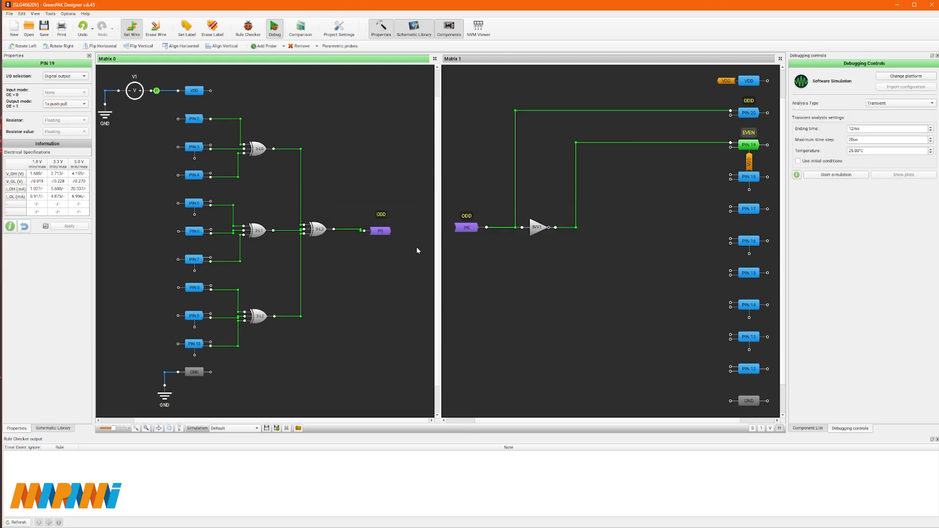
pyautogui.click(178, 119)
pyautogui.rightClick(178, 119)
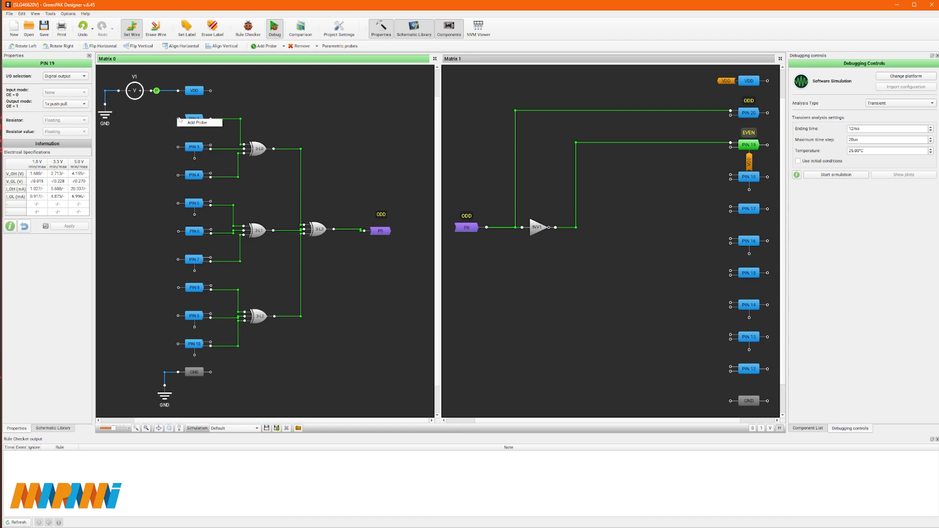
pyautogui.click(206, 124)
# - Change the debugging platform to the GreenPAK Advanced Development Platform
pyautogui.click(906, 77)
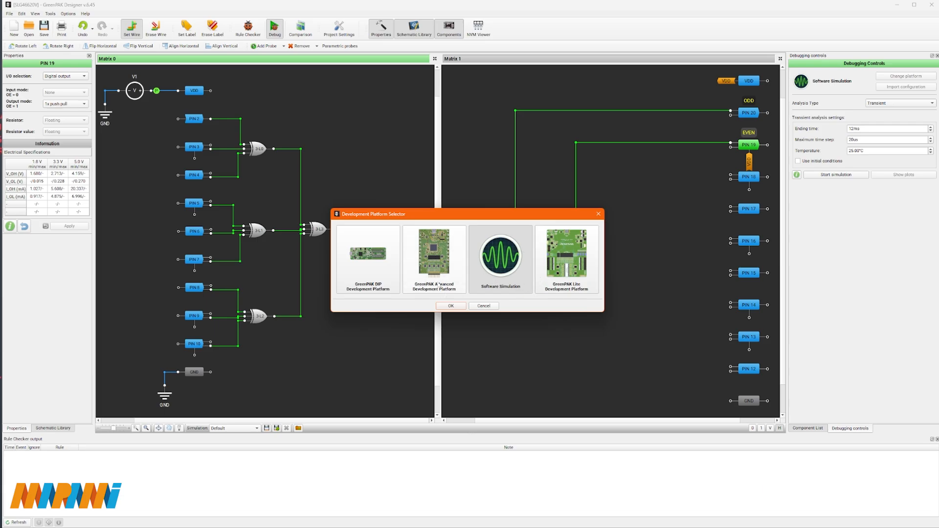
pyautogui.click(433, 263)
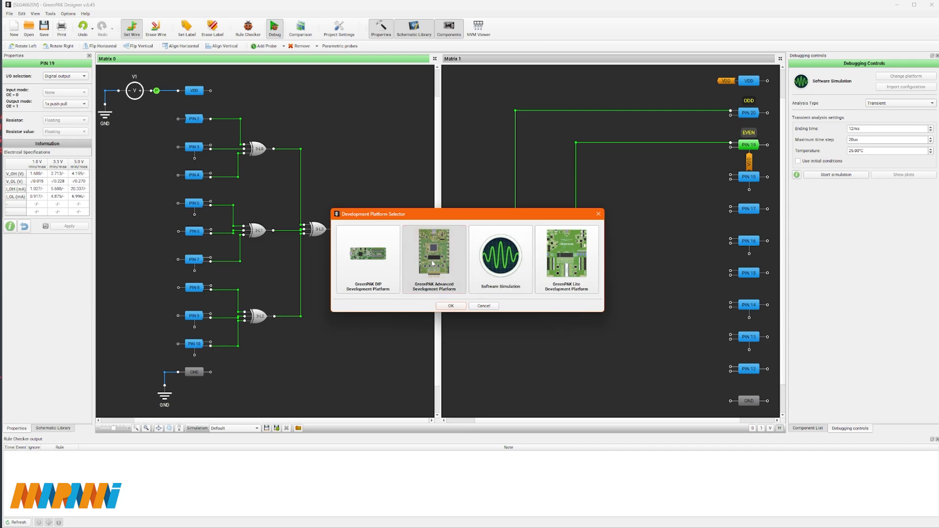
pyautogui.click(451, 305)
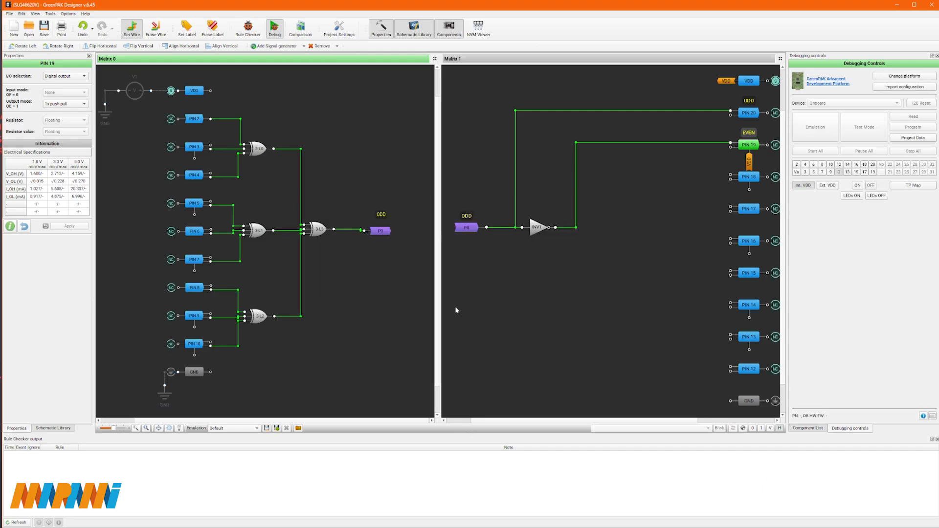
# - Set the test points of PINs 2, 3, 4 and 5 in Matrix 0 to Button
pyautogui.moveTo(173, 125)
pyautogui.moveTo(174, 150)
pyautogui.click(162, 144)
pyautogui.rightClick(173, 123)
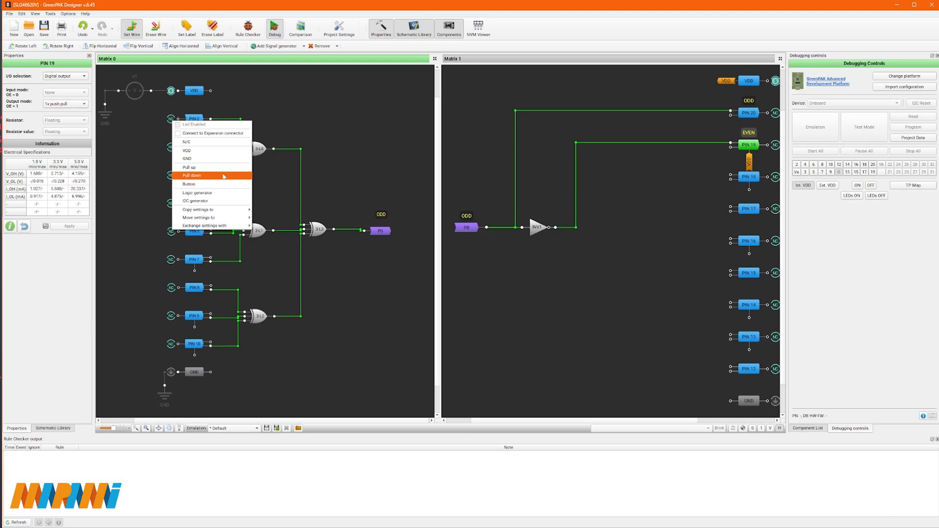
pyautogui.click(196, 184)
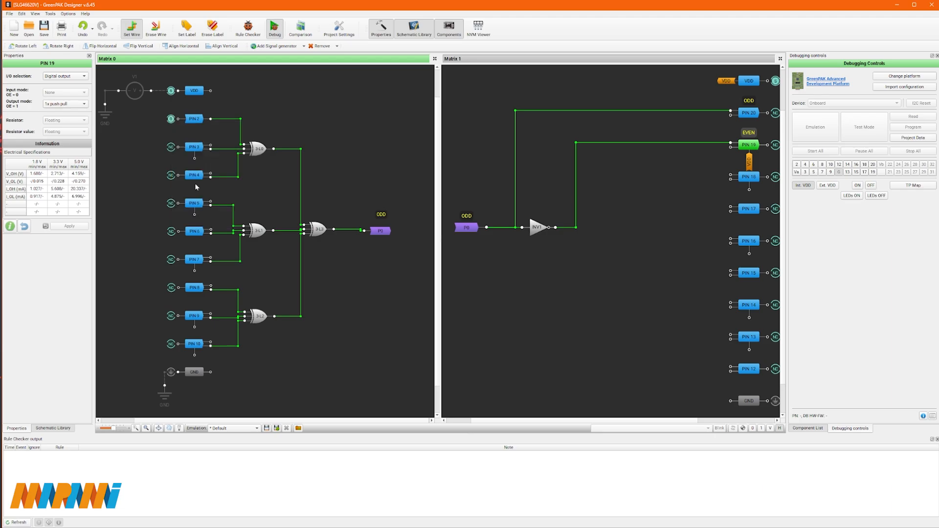
pyautogui.rightClick(173, 149)
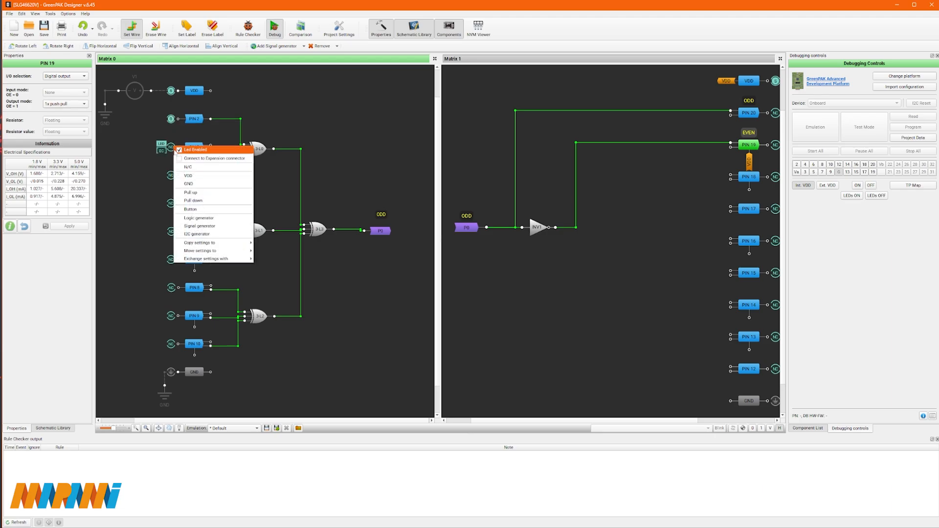
pyautogui.click(197, 214)
pyautogui.rightClick(172, 177)
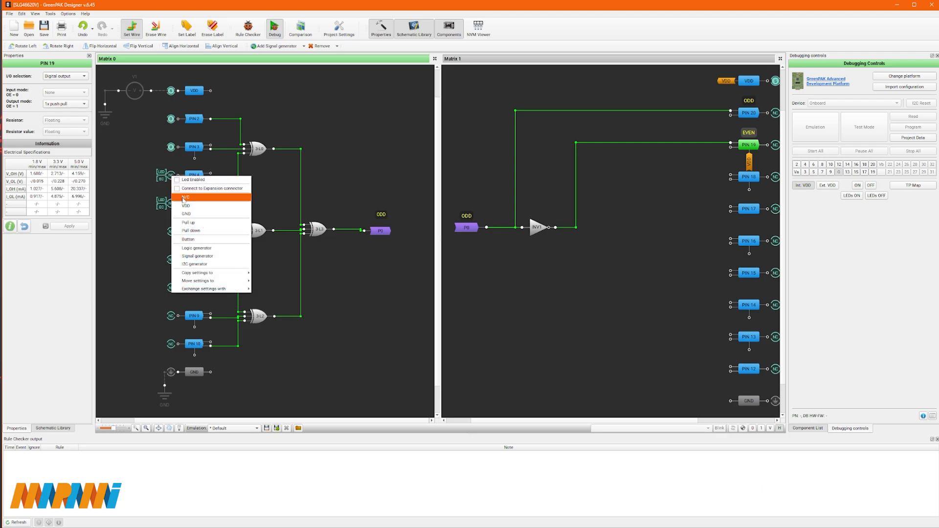
pyautogui.click(197, 242)
pyautogui.rightClick(172, 204)
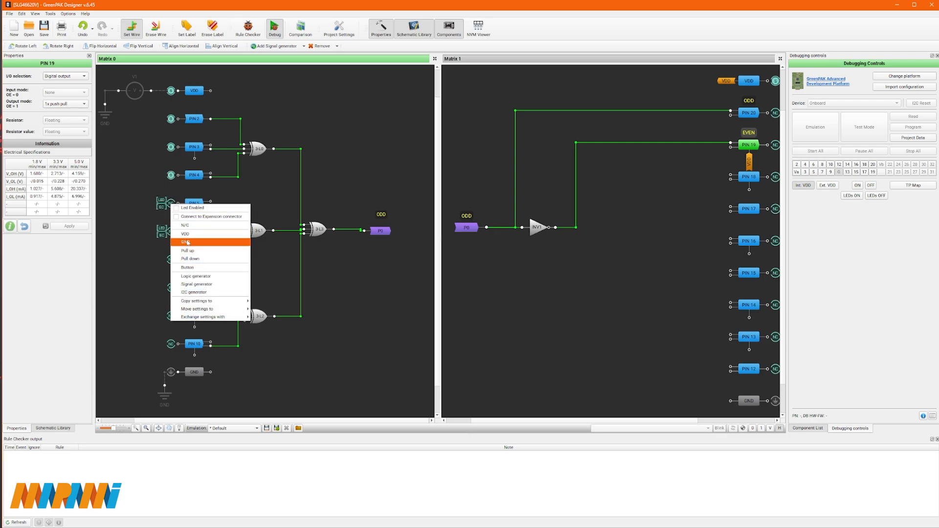
pyautogui.click(196, 269)
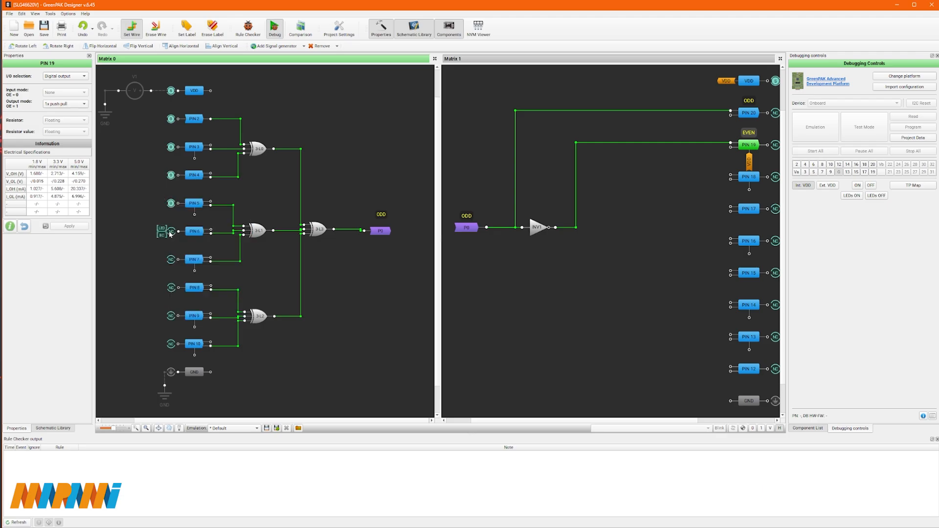
# - Set the test points of PINs 6 to 9 to Button and the one on PIN 10 to Logic generator
pyautogui.rightClick(171, 231)
pyautogui.click(197, 296)
pyautogui.rightClick(171, 259)
pyautogui.click(191, 324)
pyautogui.rightClick(170, 287)
pyautogui.click(203, 353)
pyautogui.rightClick(171, 316)
pyautogui.click(204, 380)
pyautogui.rightClick(171, 344)
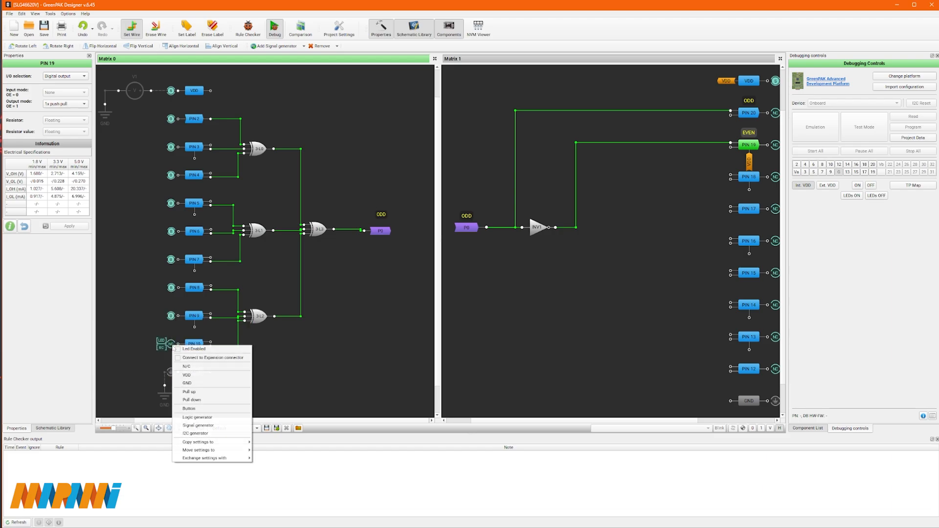
pyautogui.click(196, 417)
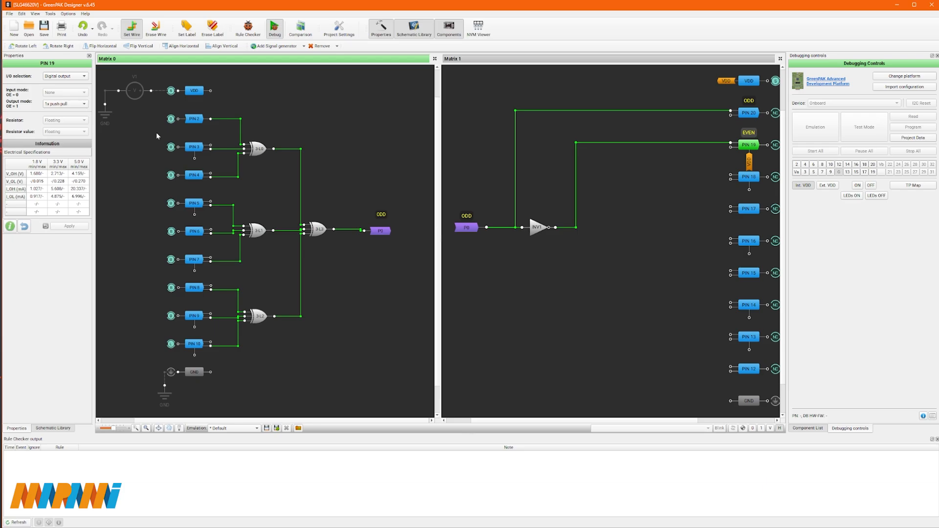
# - Set the test buttons on PINs 2 to 9 in Matrix 0 to latch mode
pyautogui.click(171, 119)
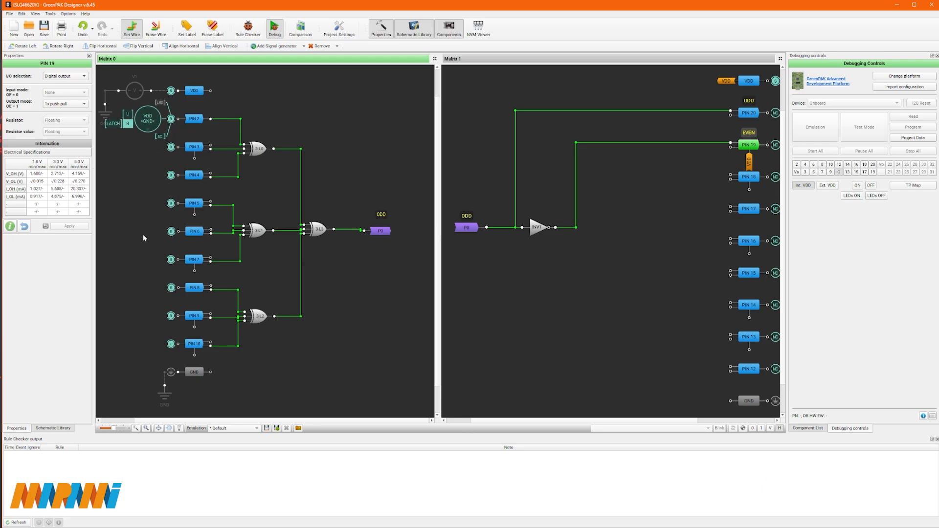
pyautogui.moveTo(172, 121)
pyautogui.moveTo(172, 148)
pyautogui.click(109, 154)
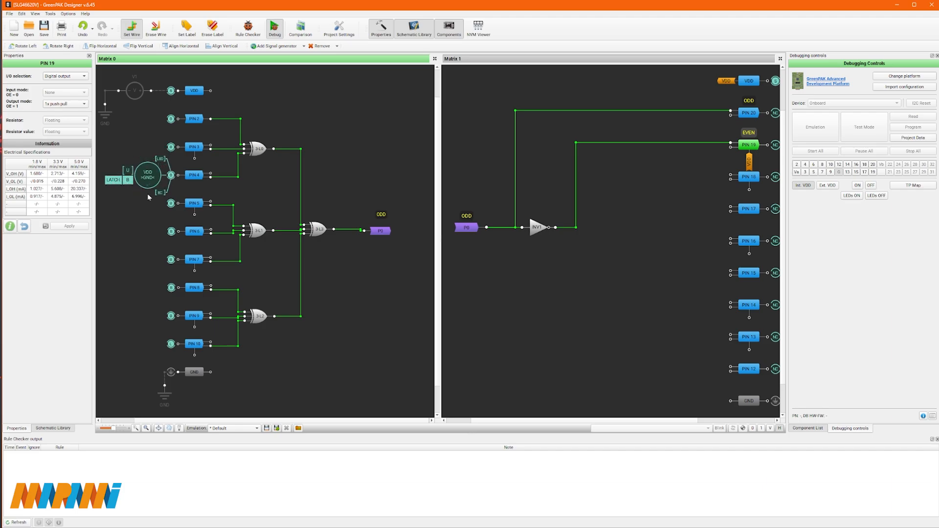
pyautogui.moveTo(171, 205)
pyautogui.click(113, 208)
pyautogui.moveTo(171, 231)
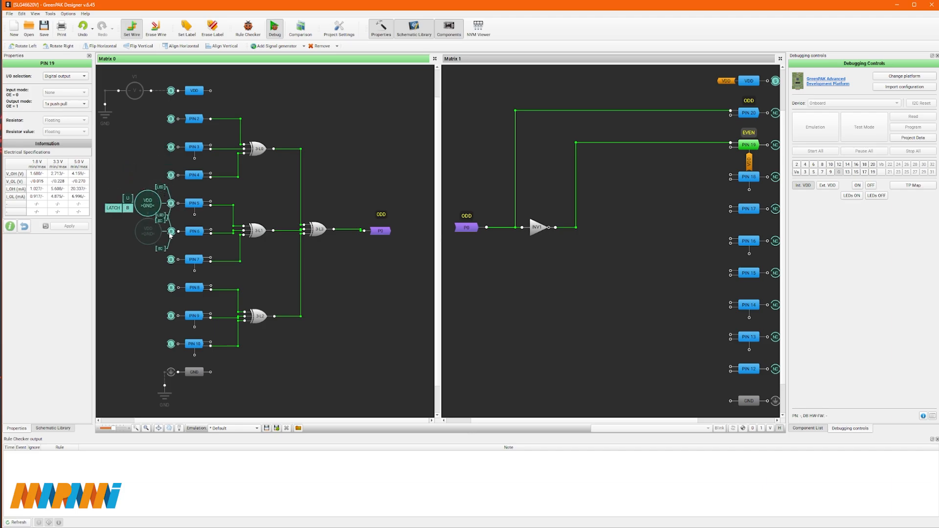
pyautogui.click(113, 236)
pyautogui.moveTo(171, 259)
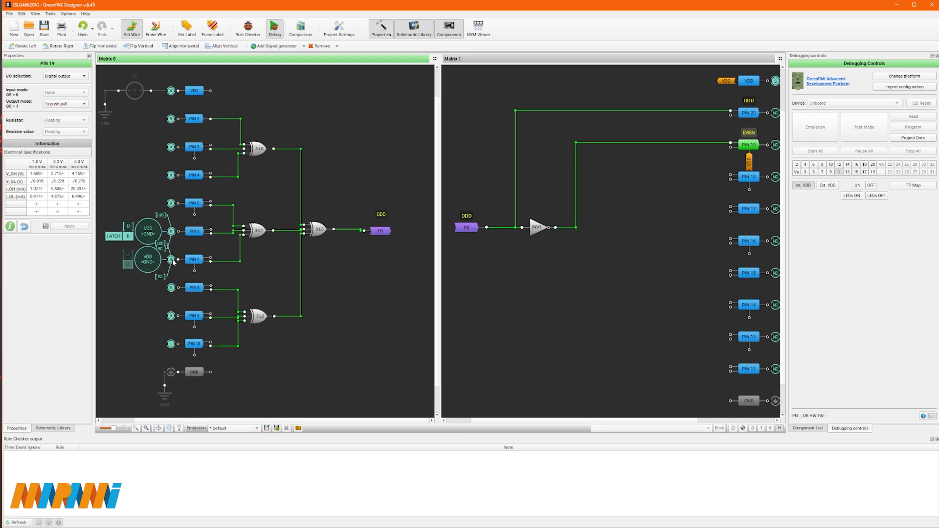
pyautogui.click(113, 264)
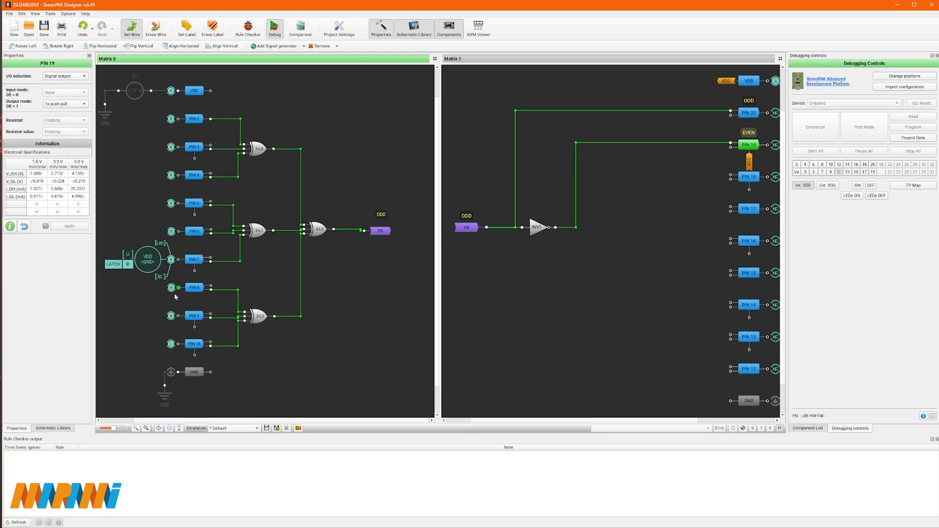
pyautogui.moveTo(171, 288)
pyautogui.click(113, 292)
pyautogui.moveTo(172, 318)
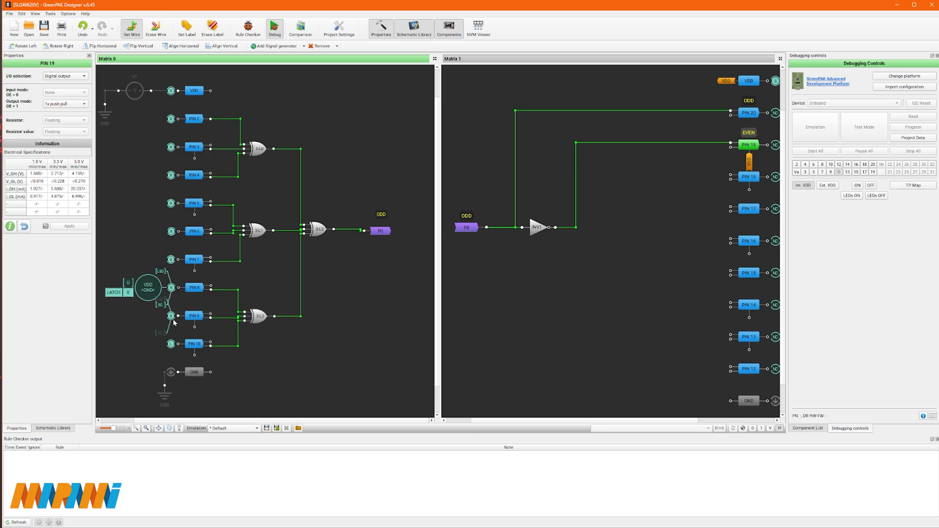
pyautogui.click(113, 320)
pyautogui.moveTo(178, 345)
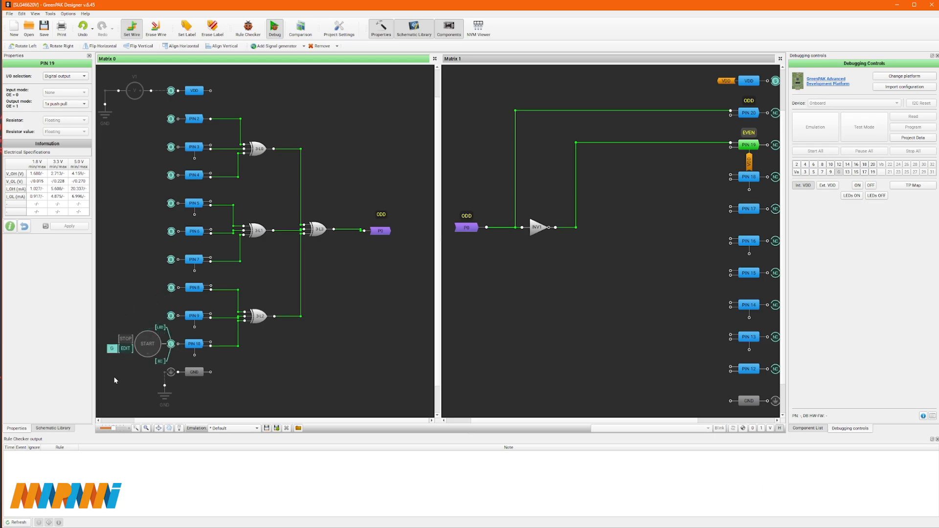
# - Set the test point of PIN 10 to Button and leave debug mode
pyautogui.rightClick(171, 344)
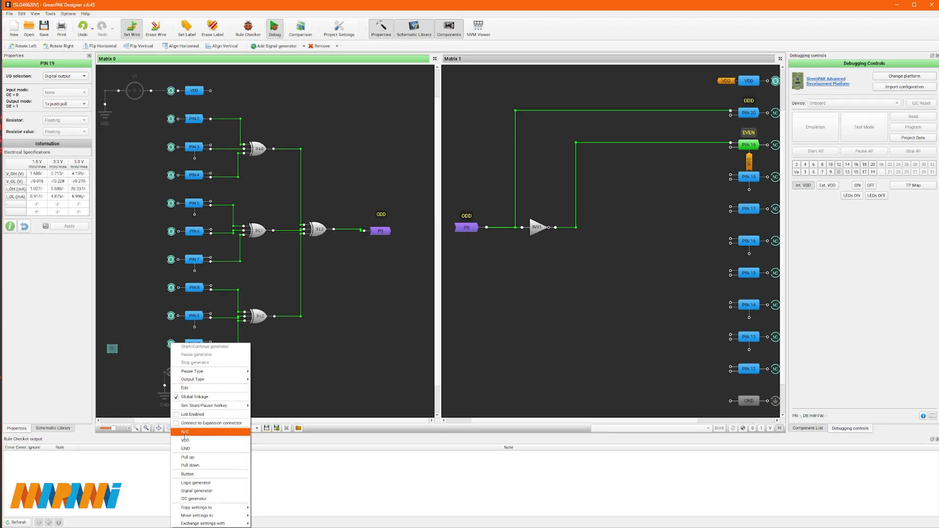
pyautogui.click(187, 474)
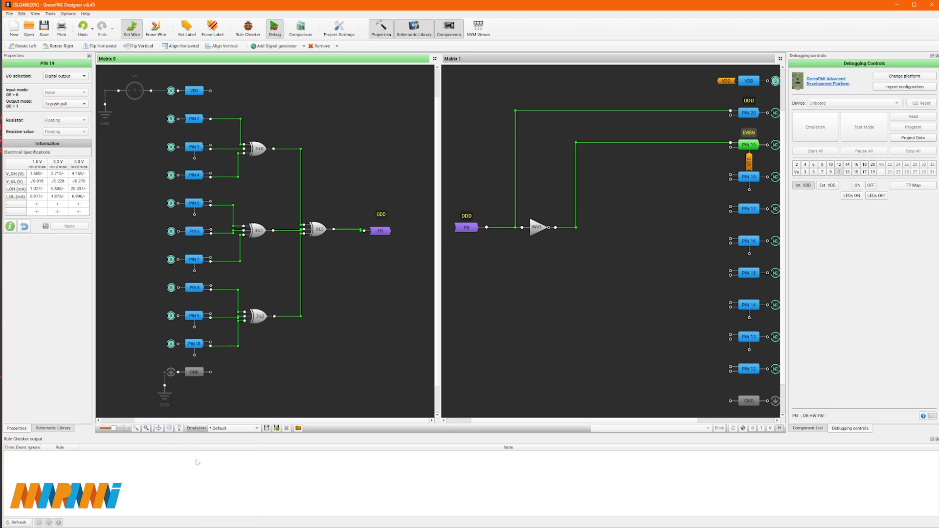
pyautogui.moveTo(171, 345)
pyautogui.moveTo(155, 152)
pyautogui.click(274, 28)
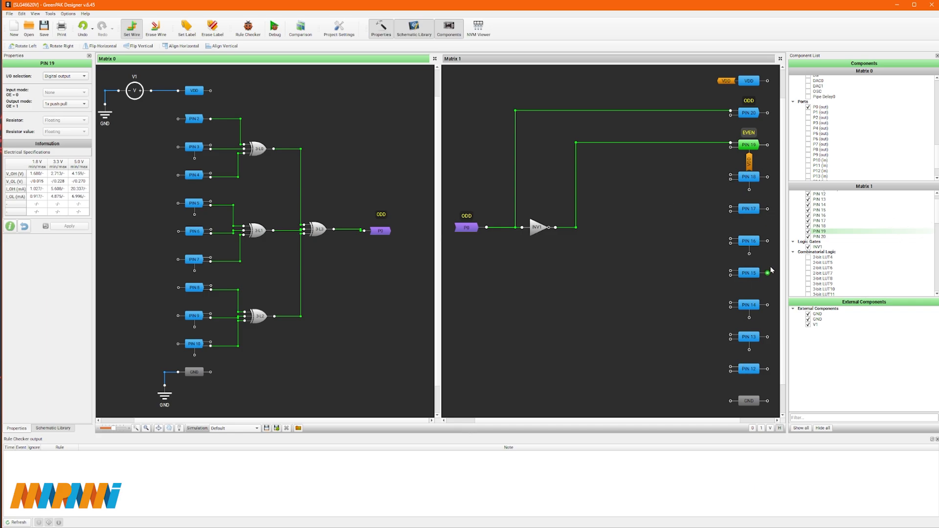
# - Add the 2-bit LUT4 component to Matrix 1 and place it just below the wire between port P0 and INV1
pyautogui.scroll(1, 885, 245)
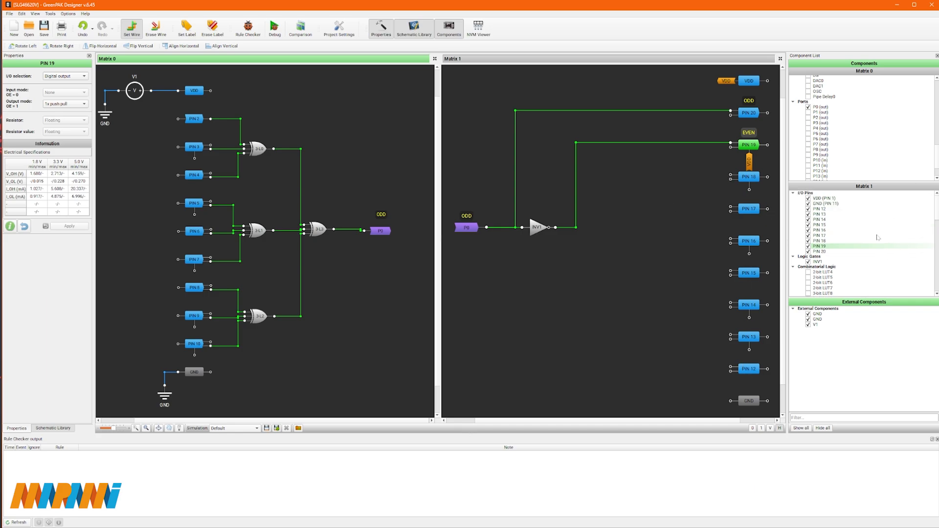
pyautogui.scroll(-3, 878, 238)
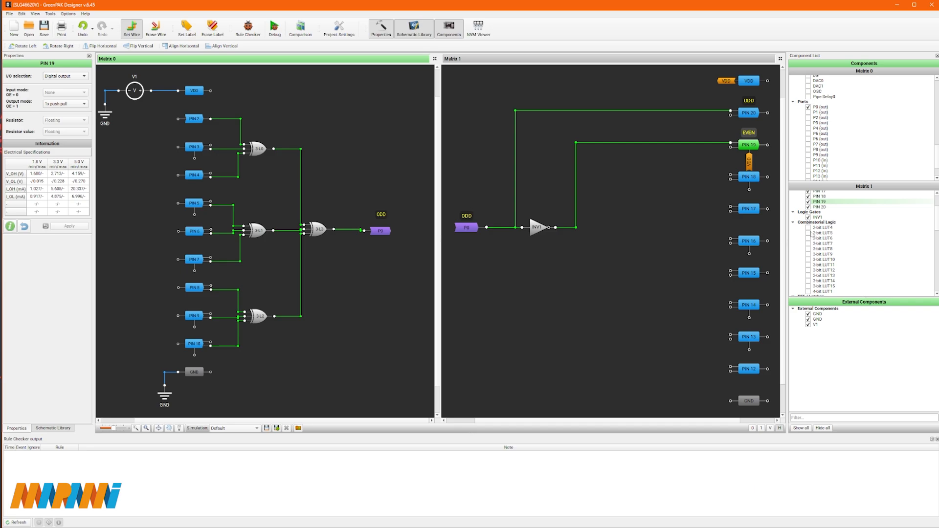
pyautogui.click(809, 228)
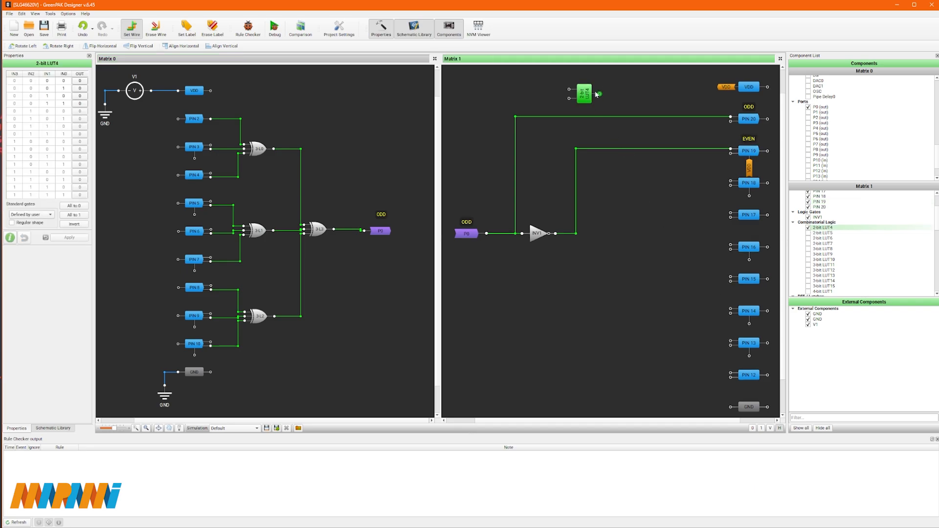
pyautogui.moveTo(584, 94); pyautogui.dragTo(508, 270)
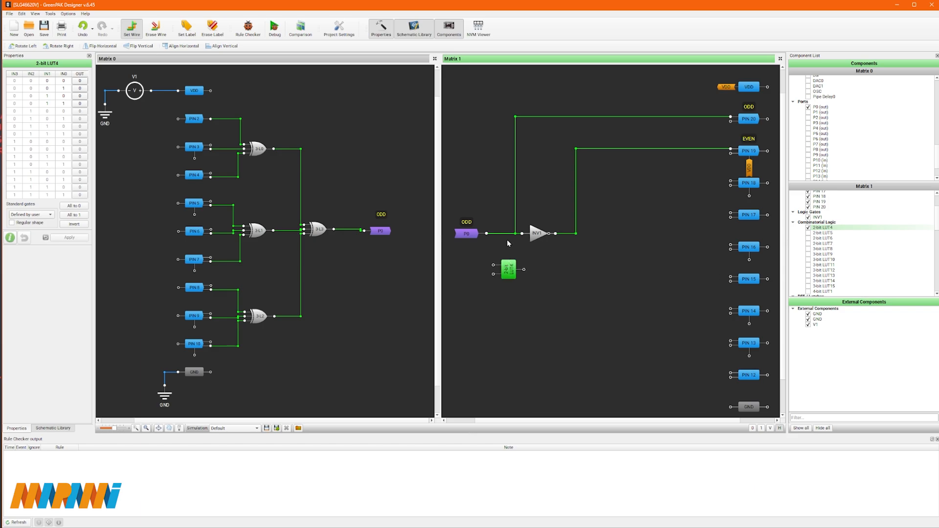
# - Erase the wires from port P0 to PIN 20 and INV1, and move INV1 level with PIN 19 and the 2-bit LUT4 beside P0
pyautogui.press('e')
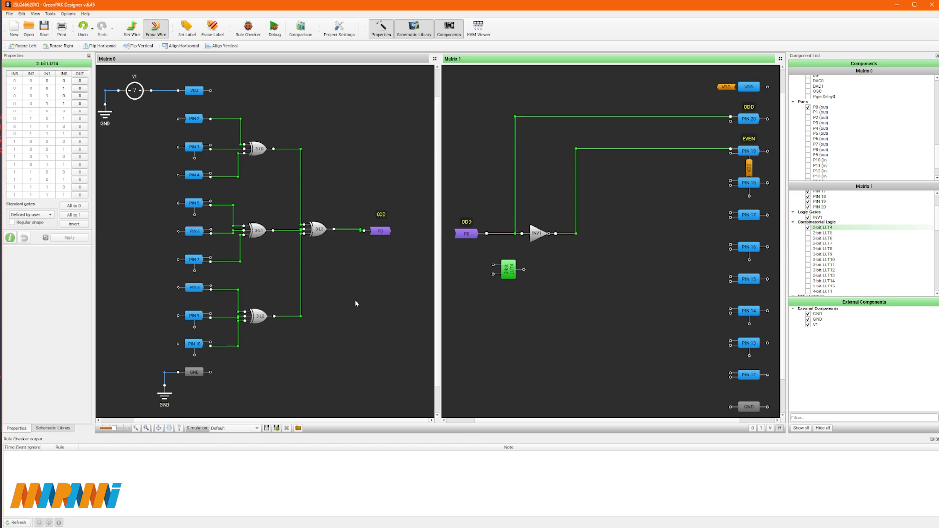
pyautogui.click(506, 234)
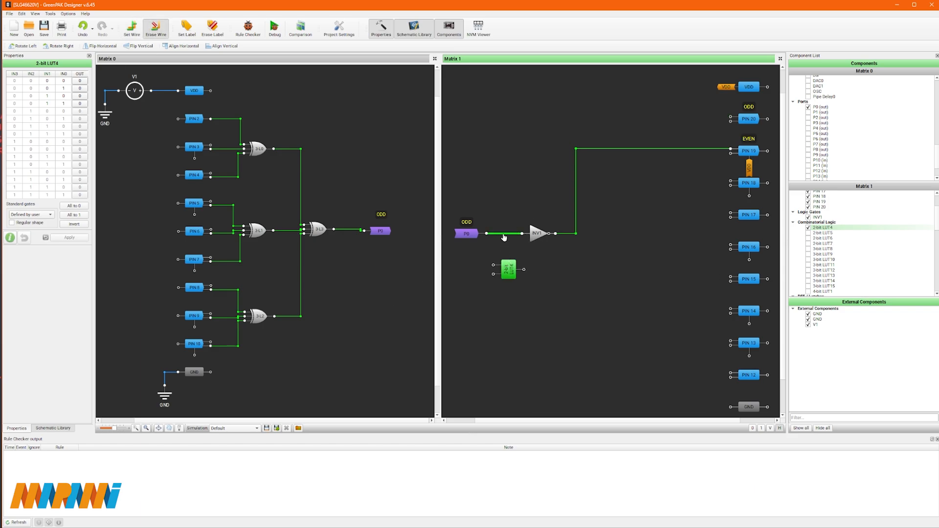
pyautogui.press('w')
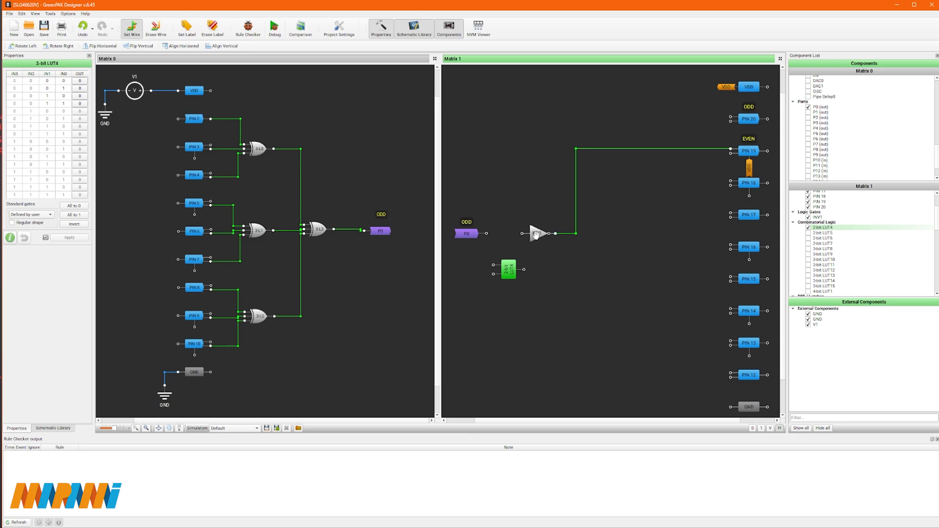
pyautogui.moveTo(537, 230); pyautogui.dragTo(626, 144)
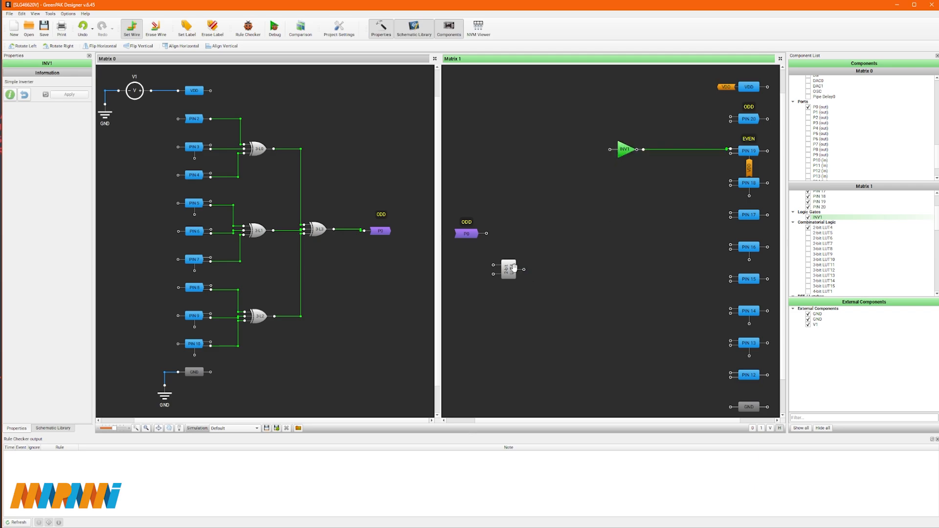
pyautogui.moveTo(509, 269); pyautogui.dragTo(557, 225)
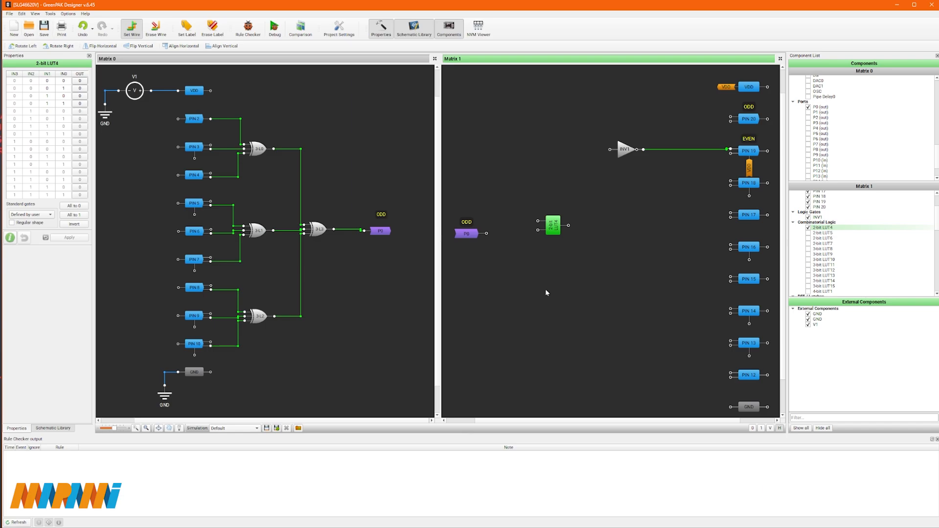
# - Wire port P0 to the upper input of the 2-bit LUT4 and shift the wire's vertical segment closer to P0
pyautogui.click(487, 233)
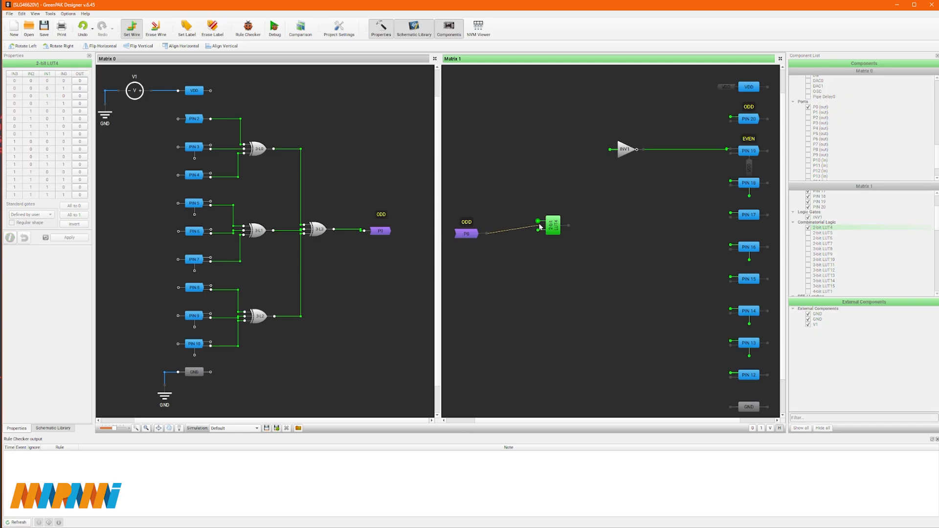
pyautogui.click(538, 221)
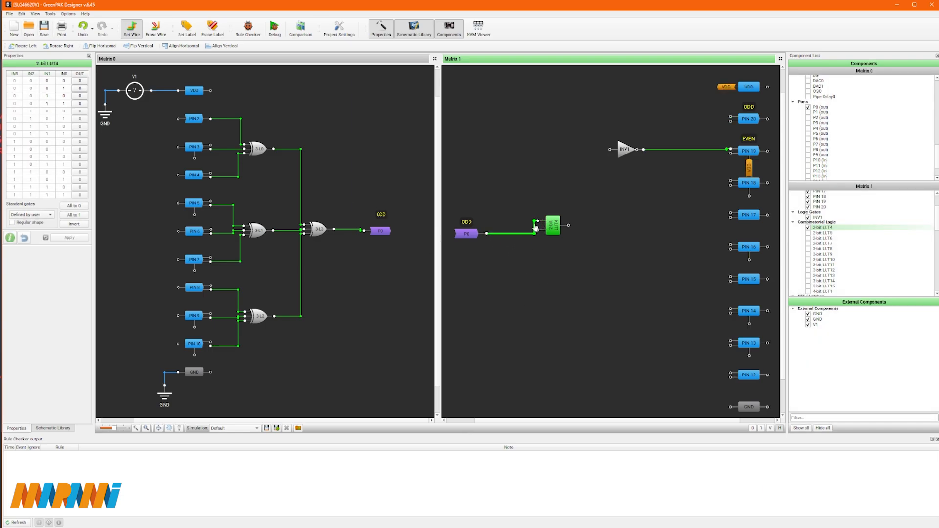
pyautogui.moveTo(533, 229); pyautogui.dragTo(496, 228)
pyautogui.click(617, 241)
# - Wire the 2-bit LUT4 output to the INV1 input and to PIN 20, rerouting the PIN 20 wire around the near side of INV1
pyautogui.click(568, 225)
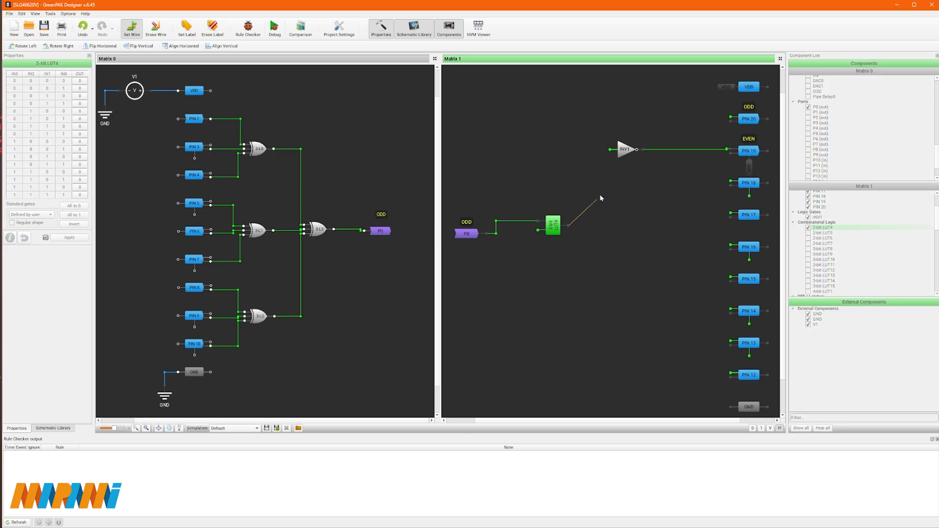
pyautogui.click(610, 150)
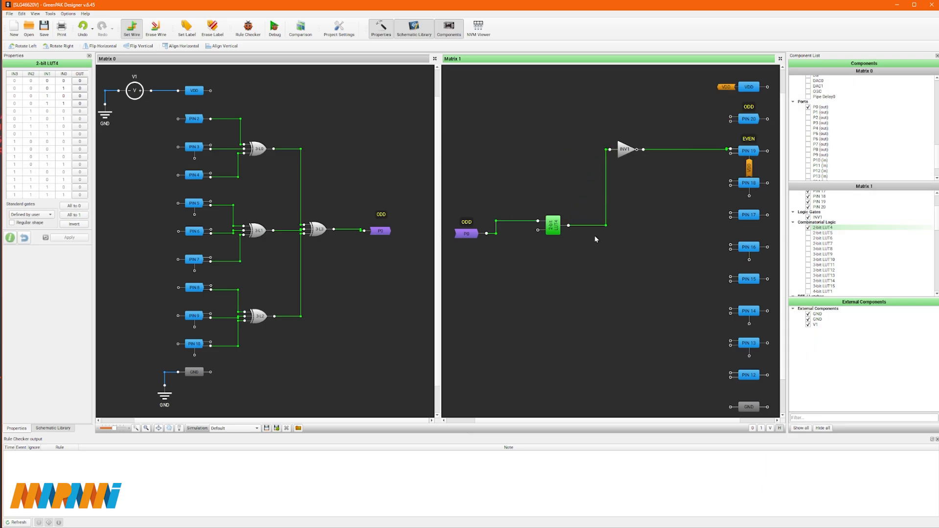
pyautogui.click(569, 226)
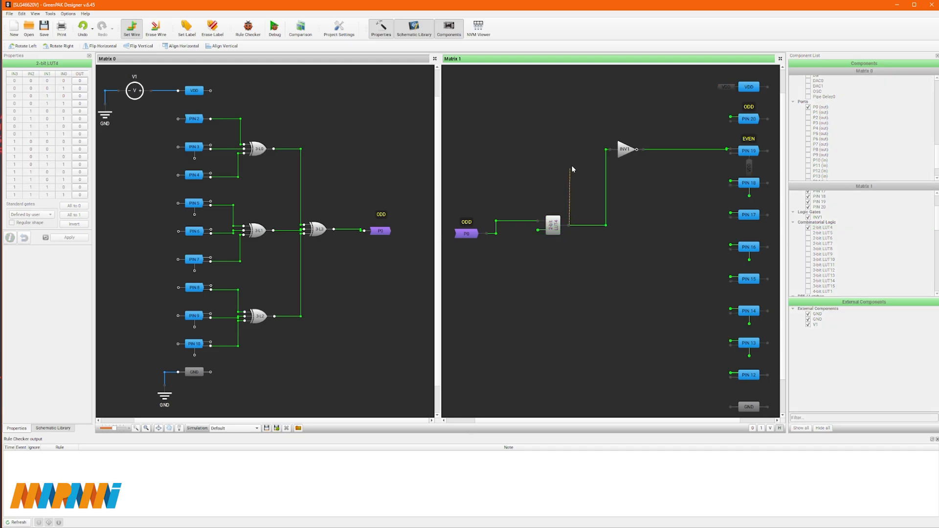
pyautogui.click(731, 119)
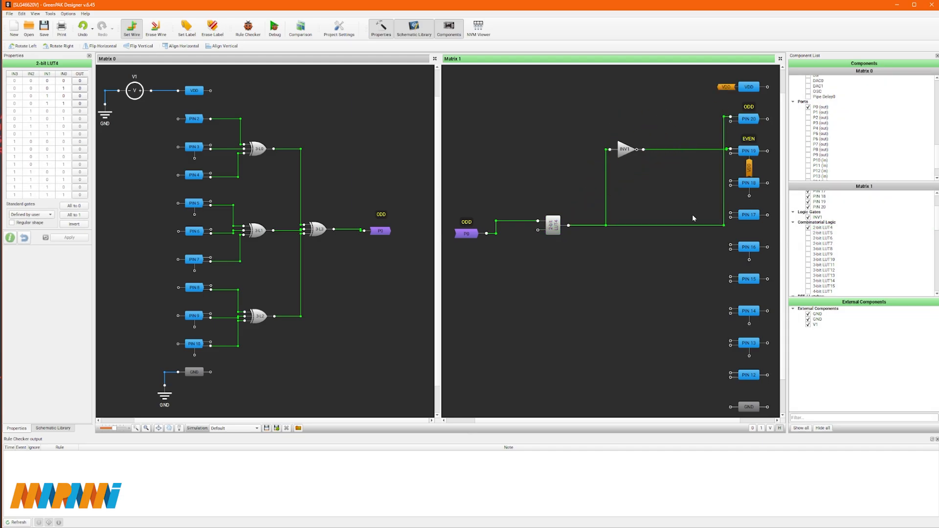
pyautogui.moveTo(723, 207); pyautogui.dragTo(586, 173)
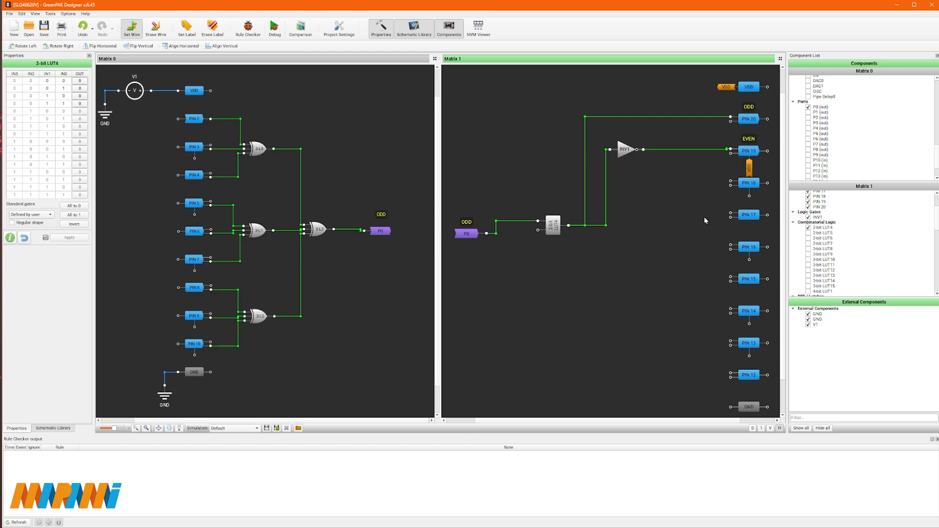
# - Try to wire the lower input of the 2-bit LUT4 to PIN 18 along an adjusted route, and erase that wire
pyautogui.click(748, 184)
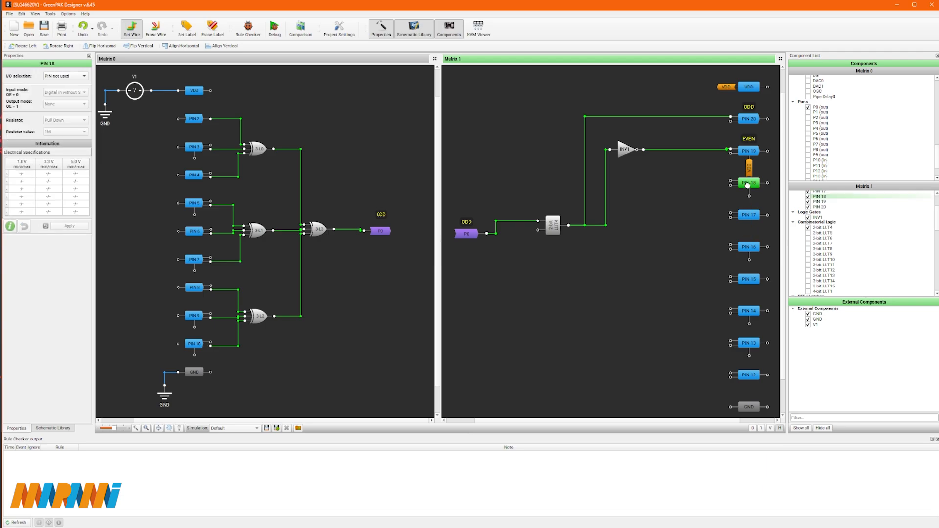
pyautogui.moveTo(538, 230); pyautogui.dragTo(729, 188)
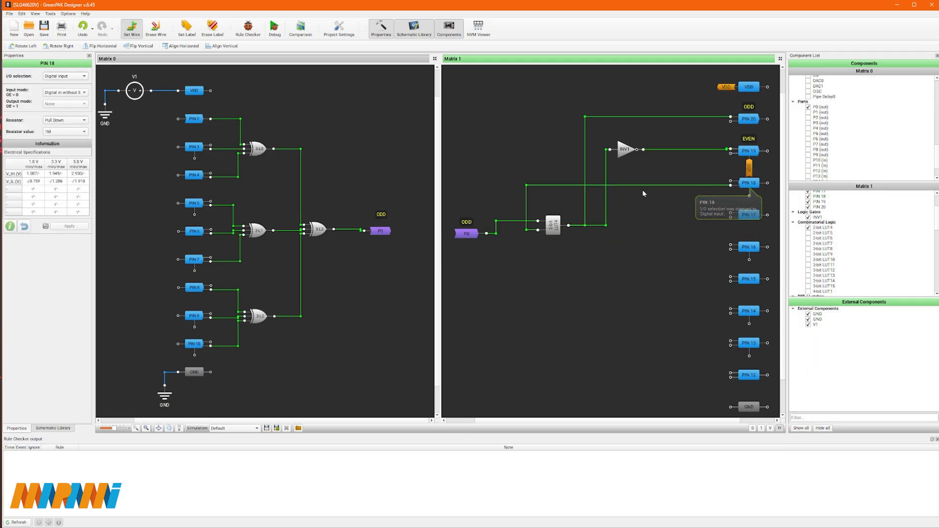
pyautogui.moveTo(528, 199); pyautogui.dragTo(637, 203)
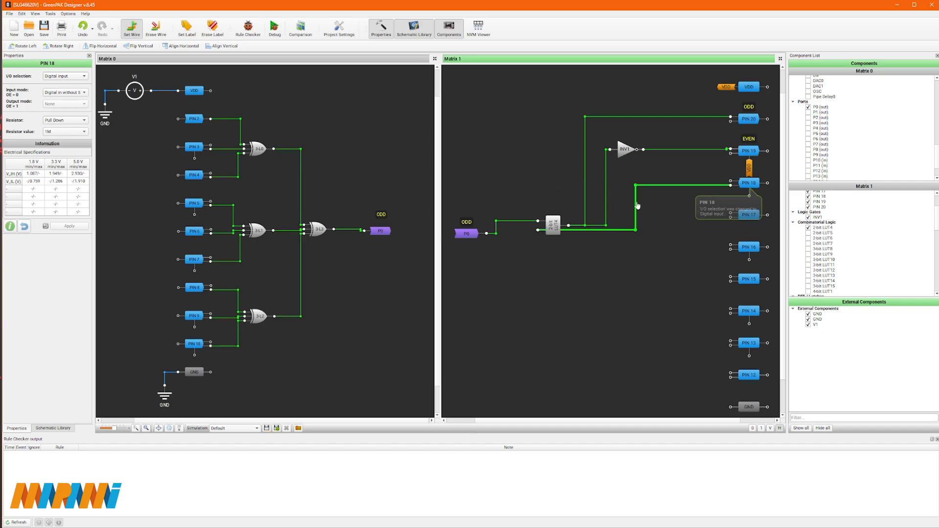
pyautogui.click(597, 236)
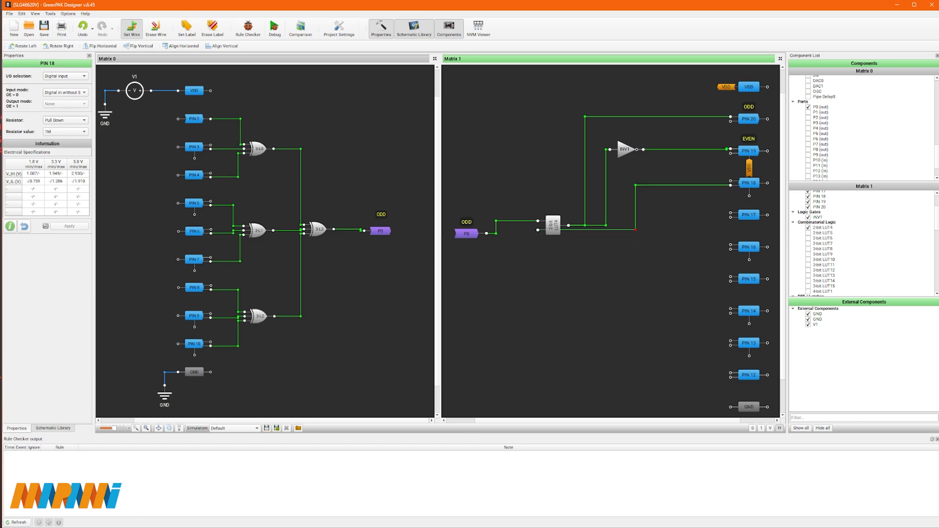
pyautogui.moveTo(636, 231); pyautogui.dragTo(634, 254)
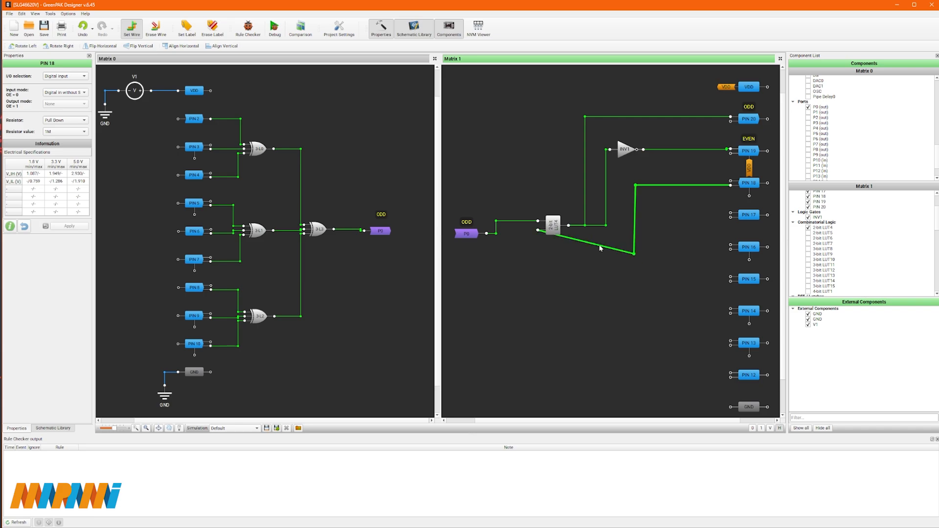
pyautogui.click(156, 28)
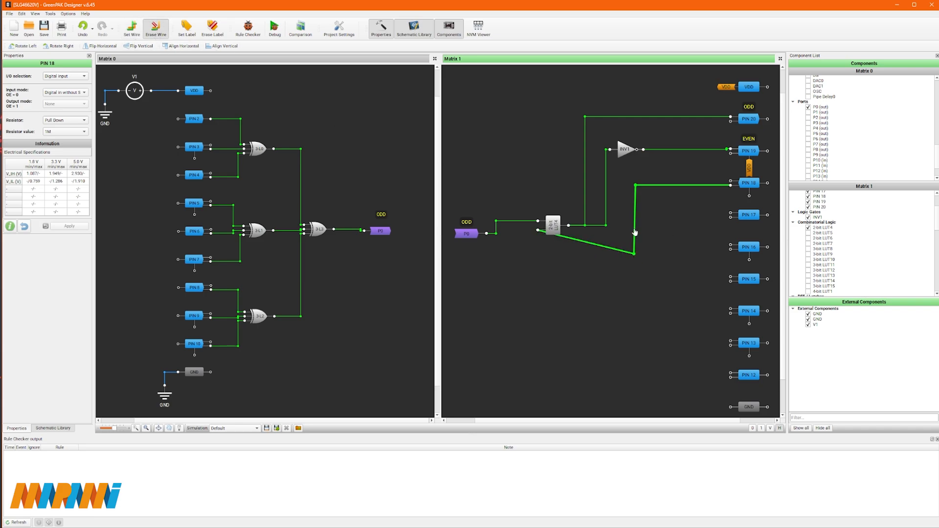
pyautogui.click(596, 244)
# - Wire the free lower input of the 2-bit LUT4 to PIN 18 and move its vertical segment between INV1 and the pins
pyautogui.click(133, 30)
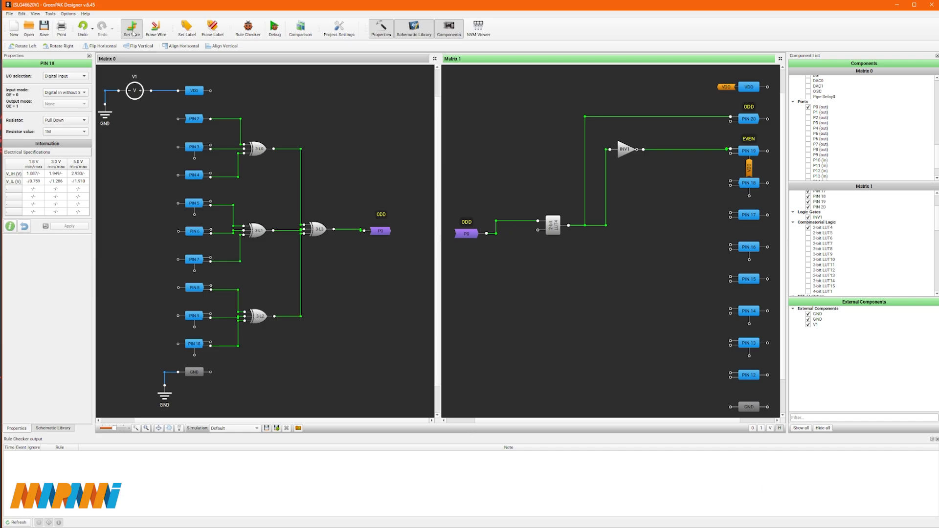
pyautogui.click(538, 230)
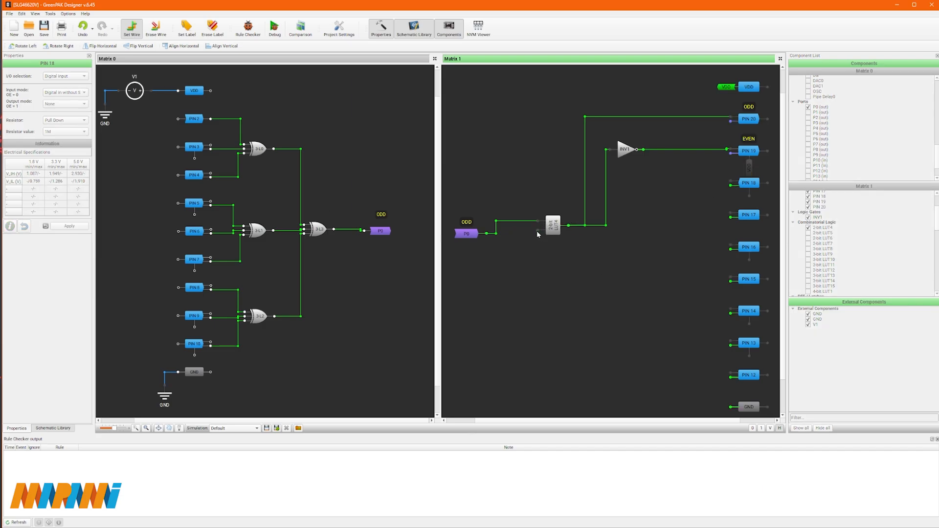
pyautogui.click(730, 185)
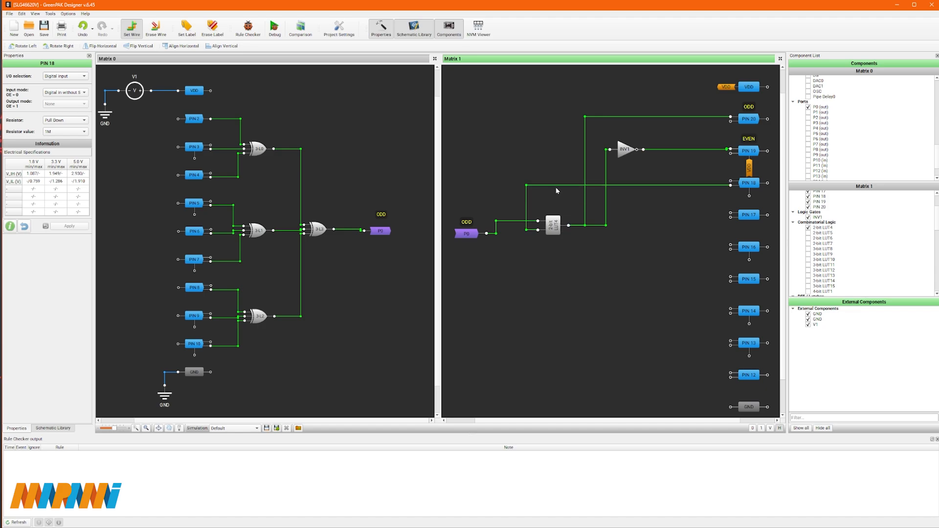
pyautogui.moveTo(526, 204); pyautogui.dragTo(647, 206)
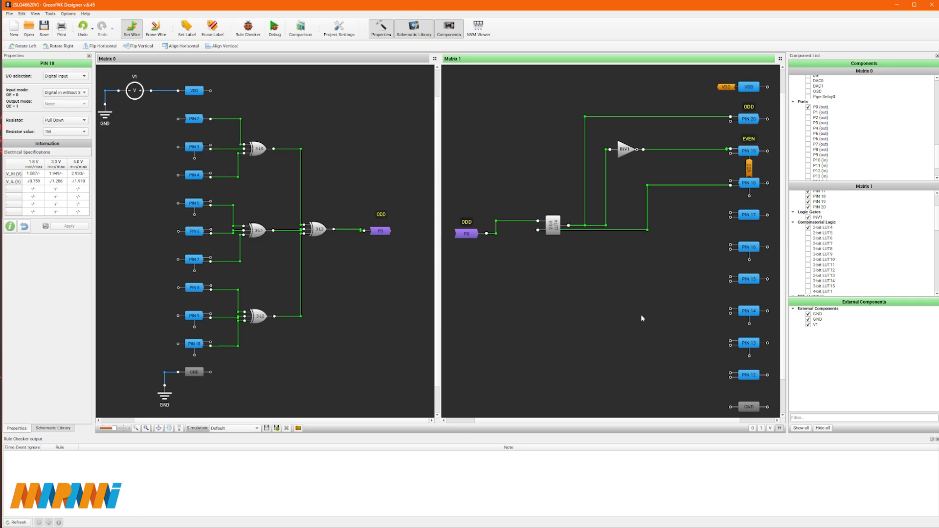
# - Set PIN 18's input mode to Digital in with Schmitt trigger and label the pin ENABLE
pyautogui.click(753, 182)
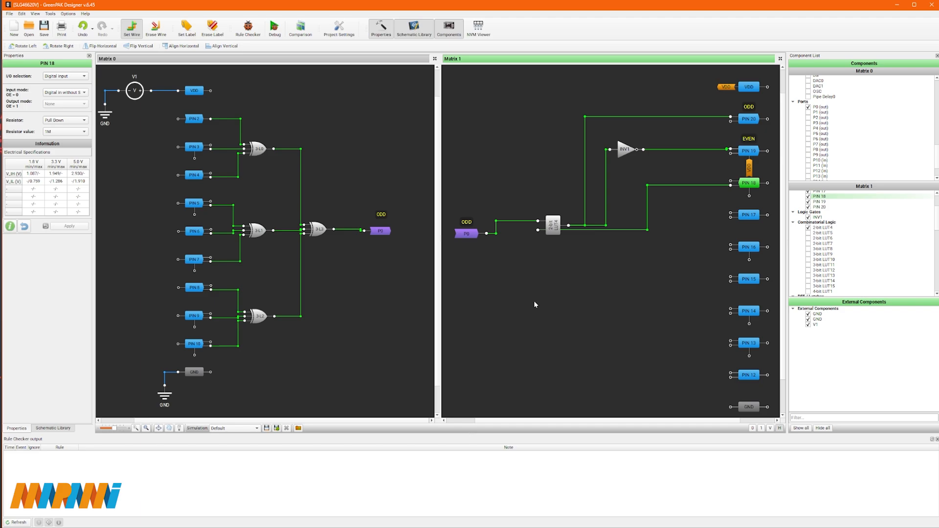
pyautogui.click(83, 93)
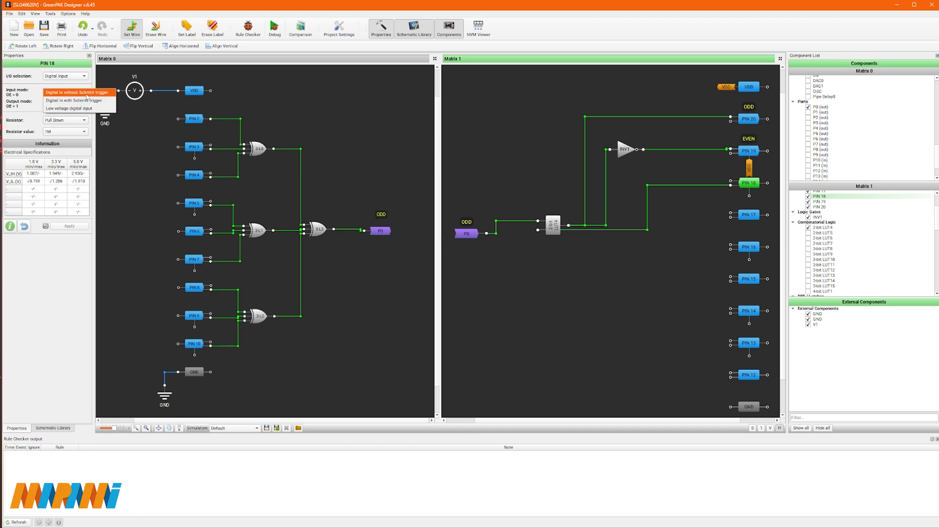
pyautogui.click(75, 101)
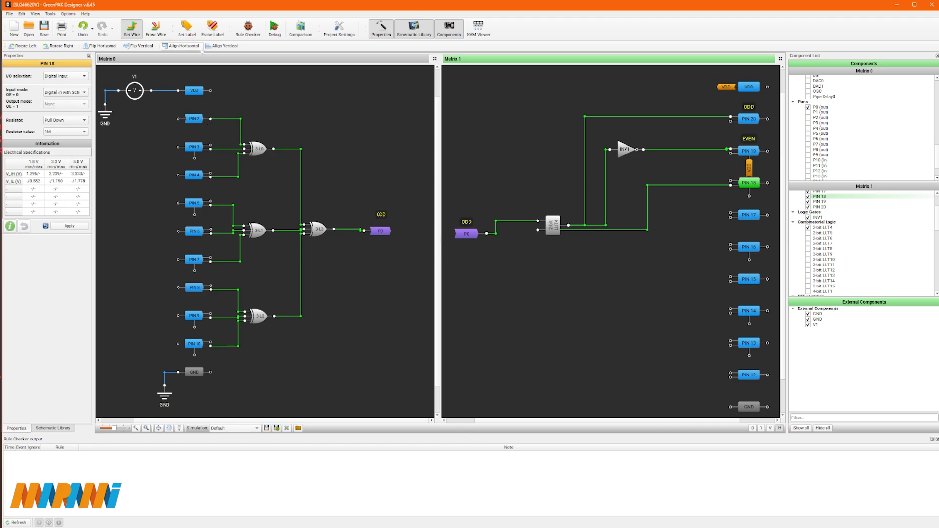
pyautogui.click(187, 27)
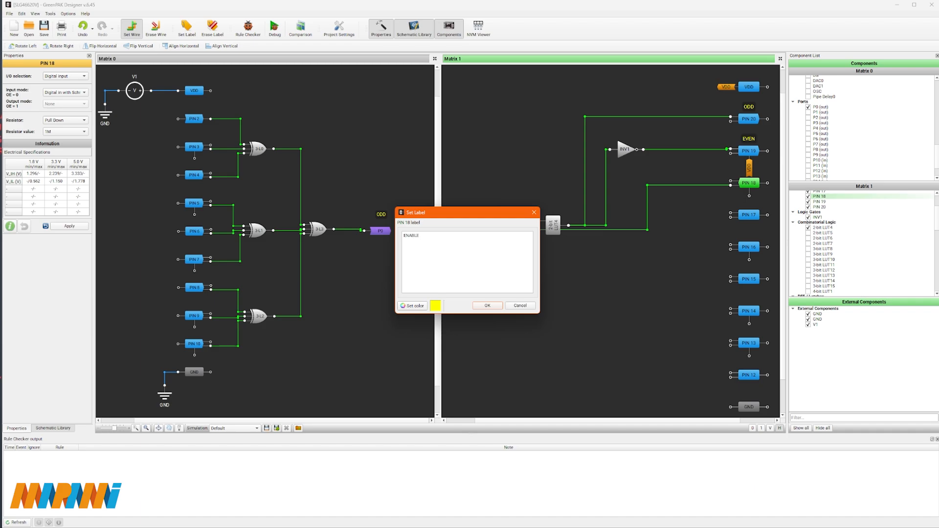
pyautogui.click(492, 309)
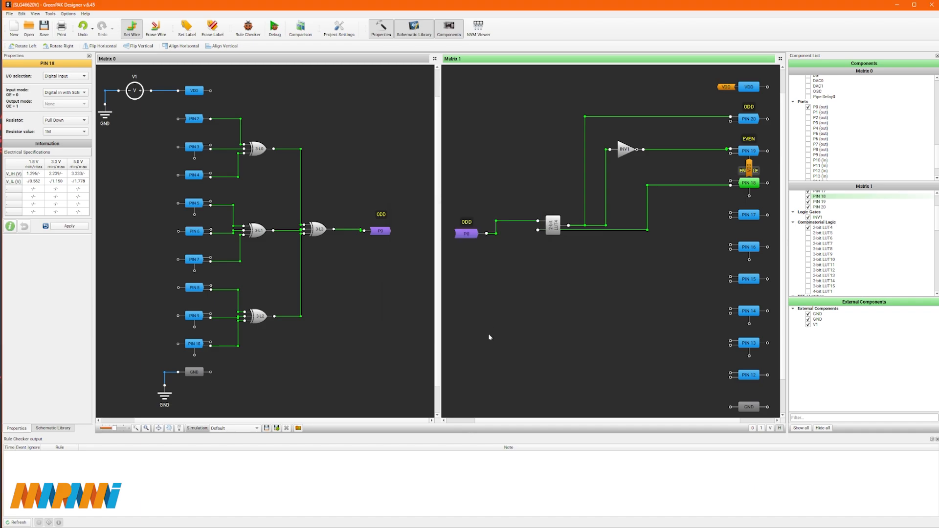
pyautogui.click(704, 270)
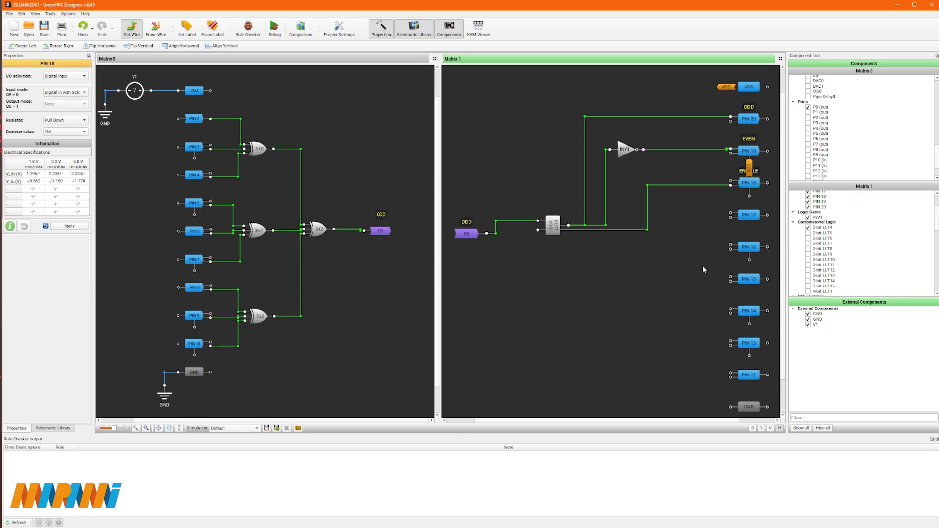
# - Apply the PIN 18 changes and configure the 2-bit LUT4 as AND, with output 1 only for inputs 1 and 1
pyautogui.click(553, 227)
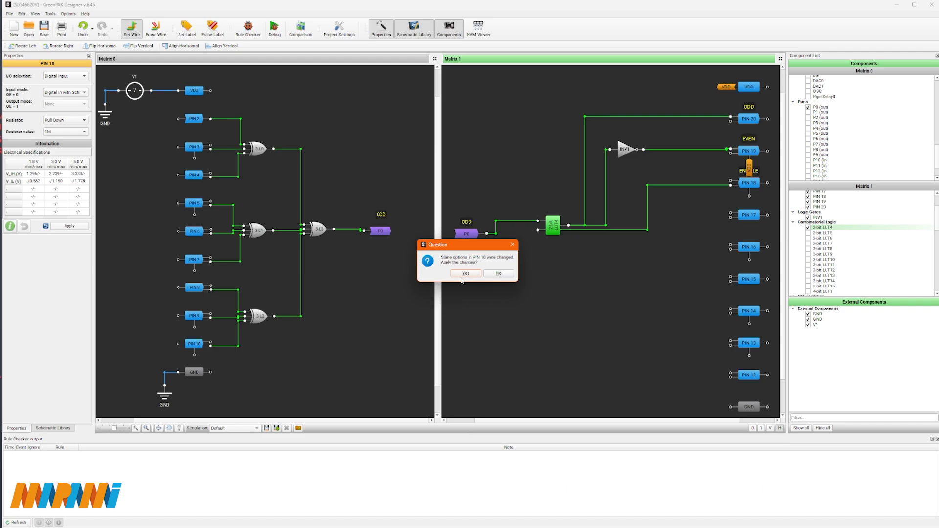
pyautogui.click(465, 274)
pyautogui.click(552, 235)
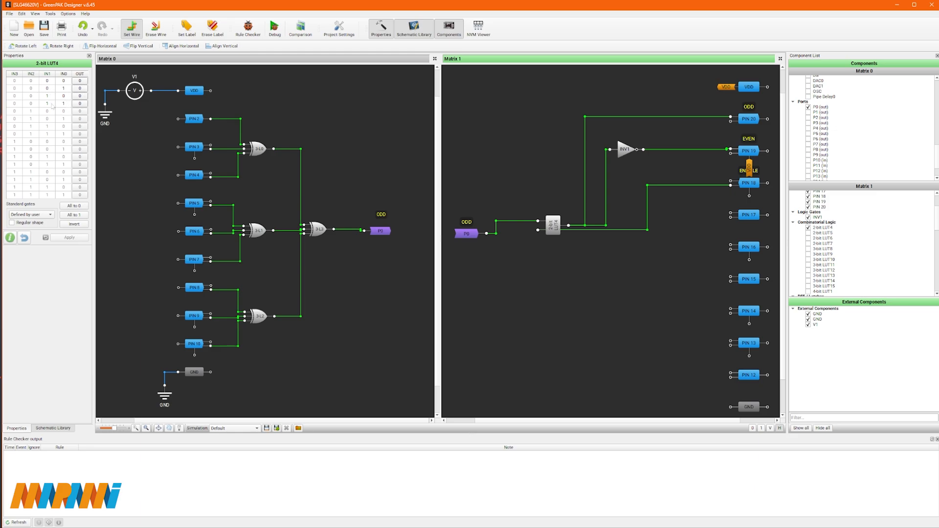
pyautogui.click(80, 104)
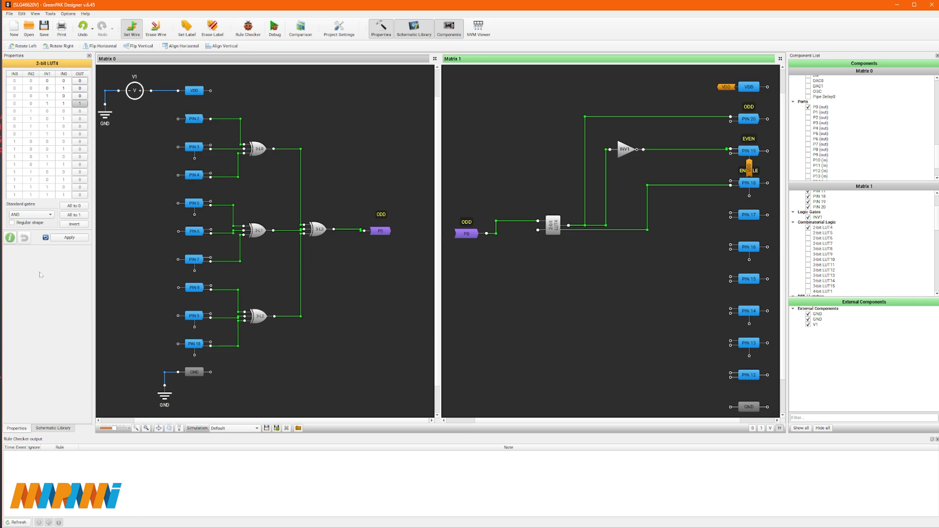
pyautogui.click(74, 237)
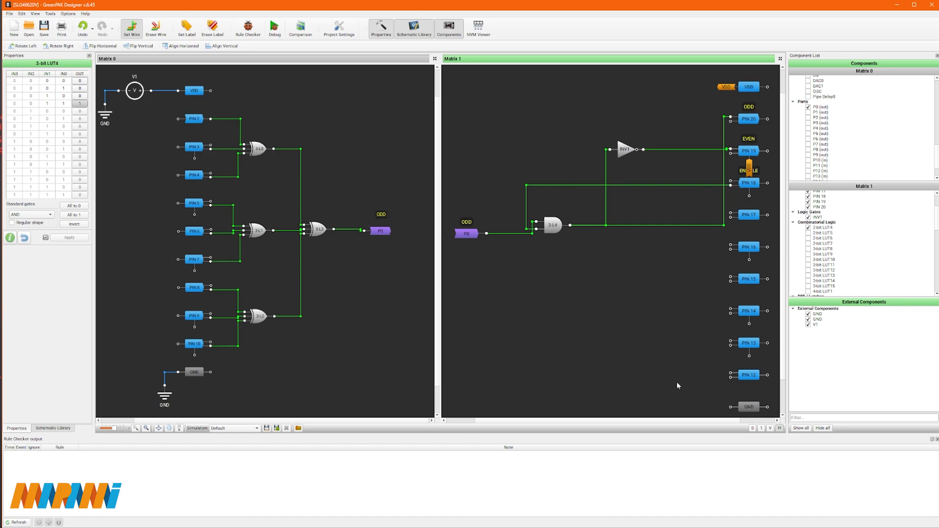
# - Launch the debug tool, attach a configurable button to PIN 18 and switch it to VDD
pyautogui.moveTo(484, 421); pyautogui.dragTo(498, 421)
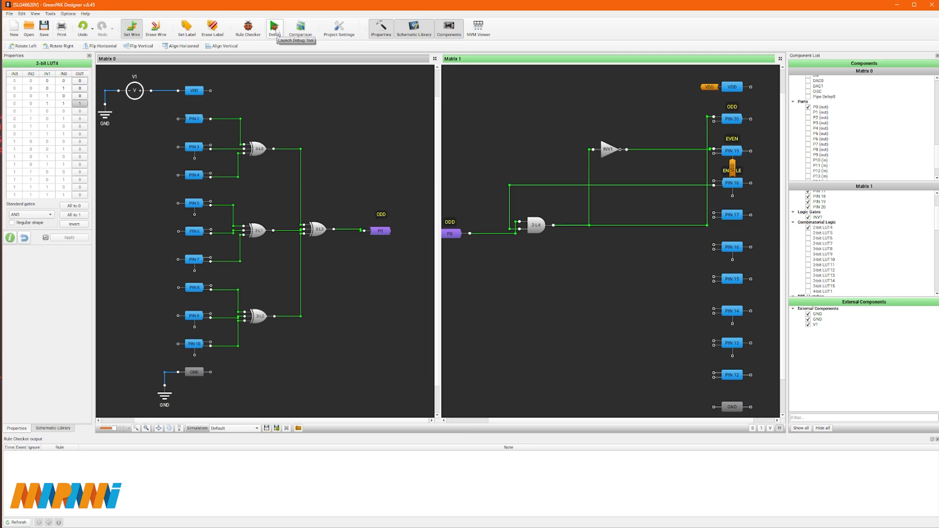
pyautogui.click(275, 28)
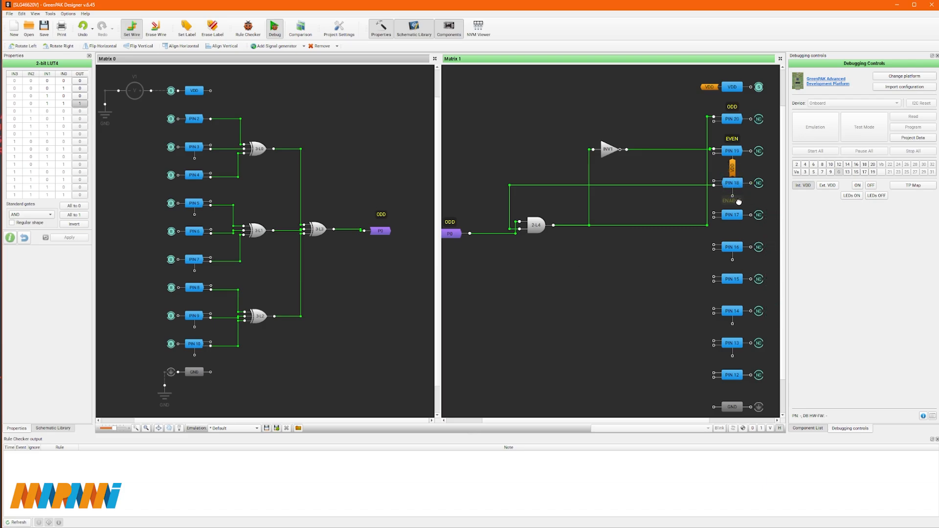
pyautogui.rightClick(758, 184)
pyautogui.click(774, 248)
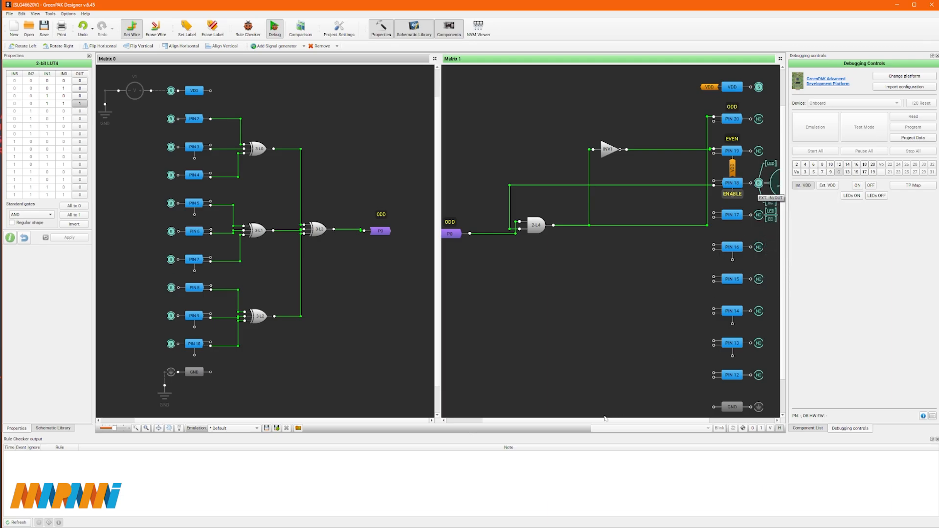
pyautogui.moveTo(587, 421); pyautogui.dragTo(644, 421)
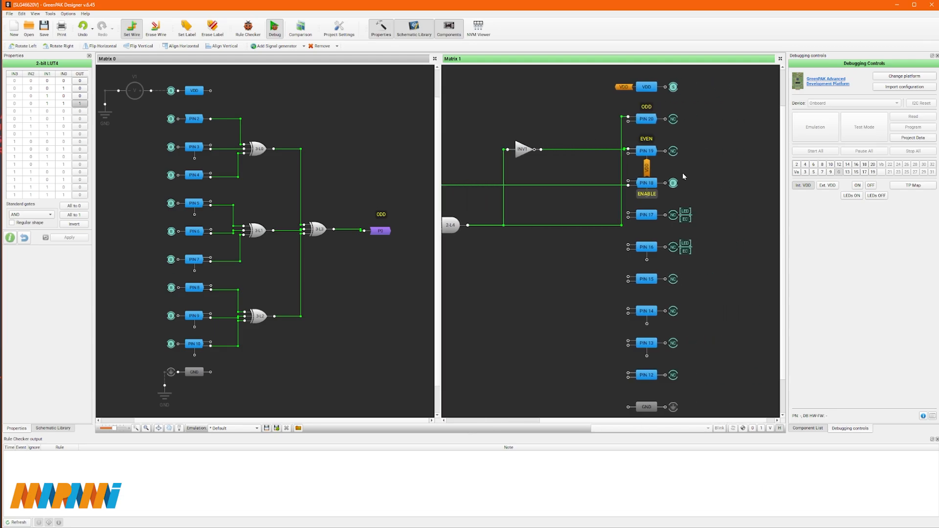
pyautogui.moveTo(709, 186)
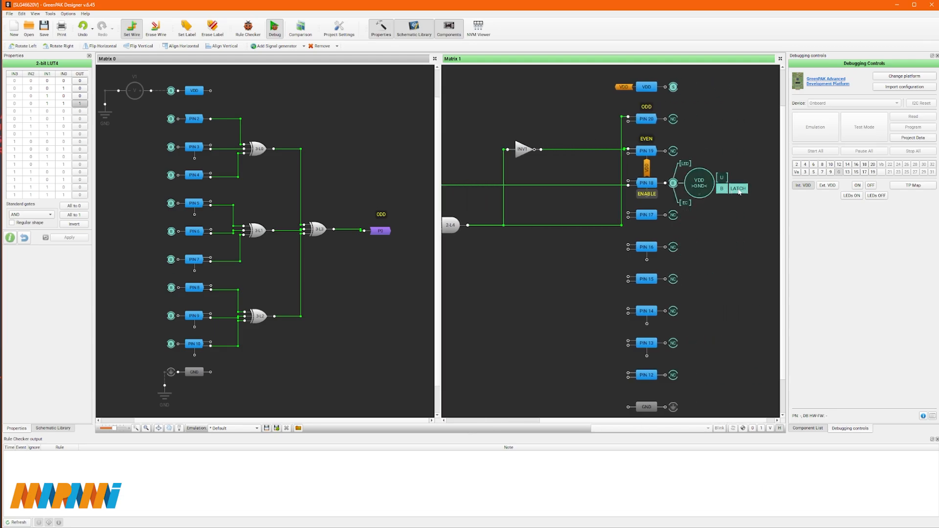
pyautogui.click(703, 191)
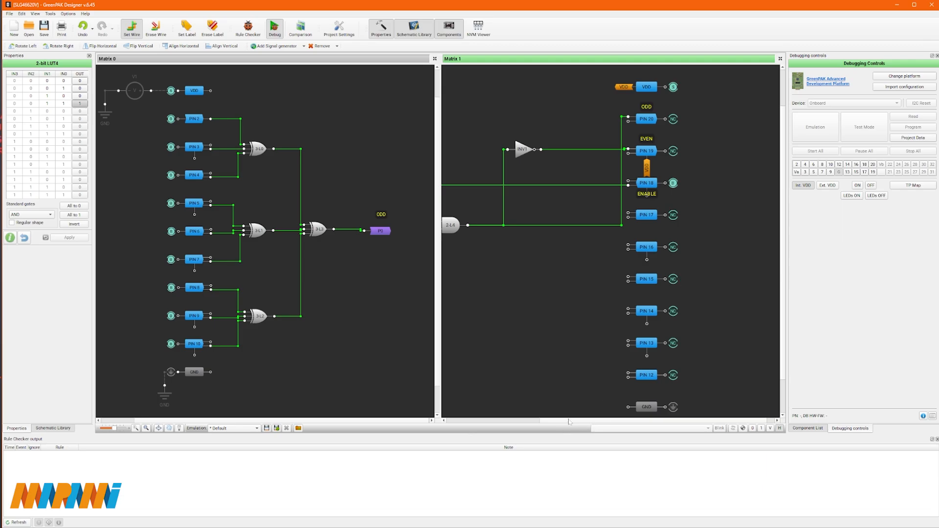
# - Choose the GreenPAK Advanced Development Platform and start the hardware emulation
pyautogui.moveTo(569, 421); pyautogui.dragTo(519, 426)
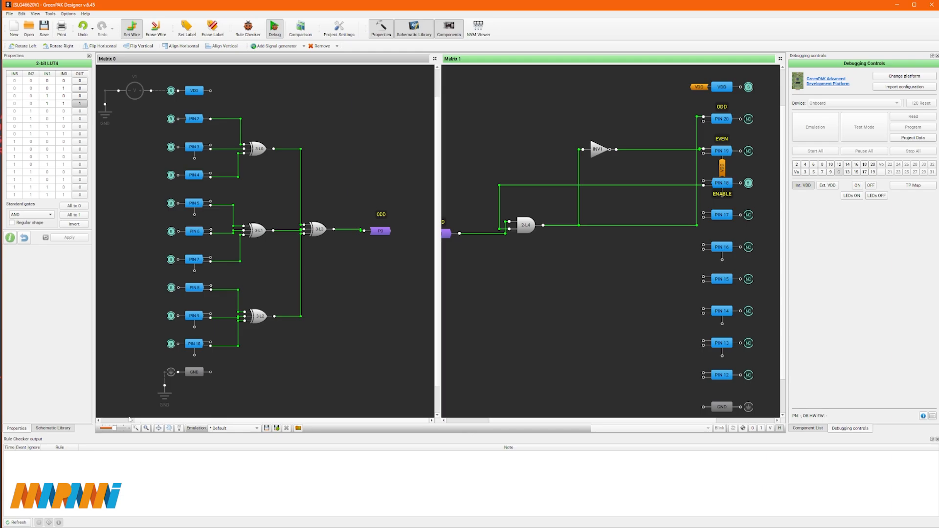
pyautogui.moveTo(157, 420); pyautogui.dragTo(139, 421)
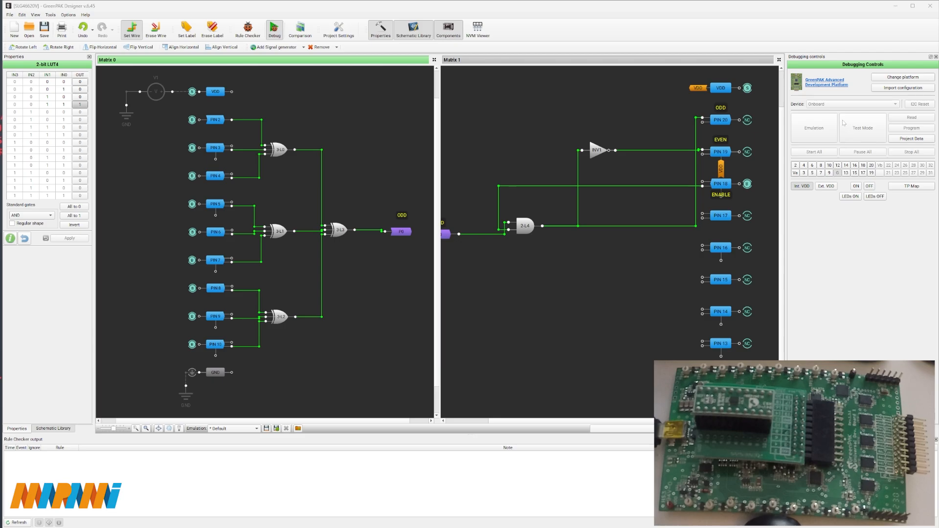
pyautogui.click(895, 78)
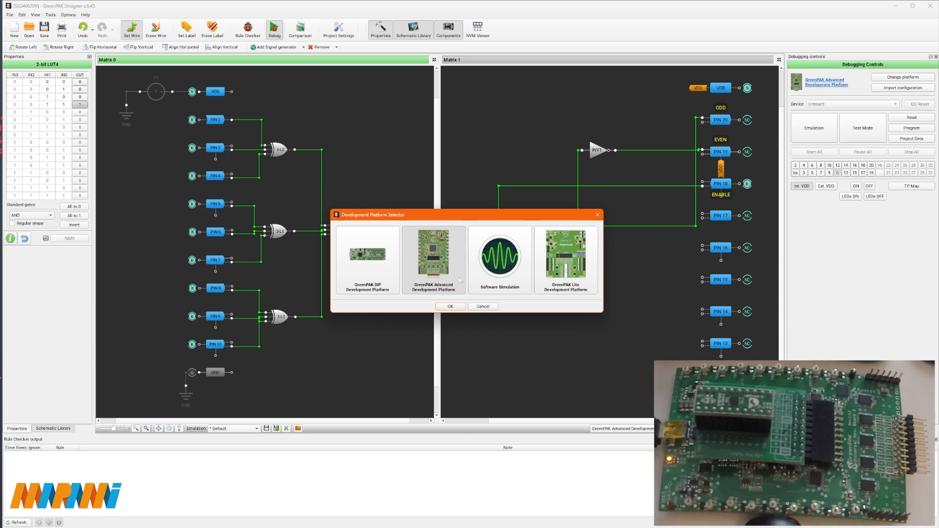
pyautogui.click(452, 308)
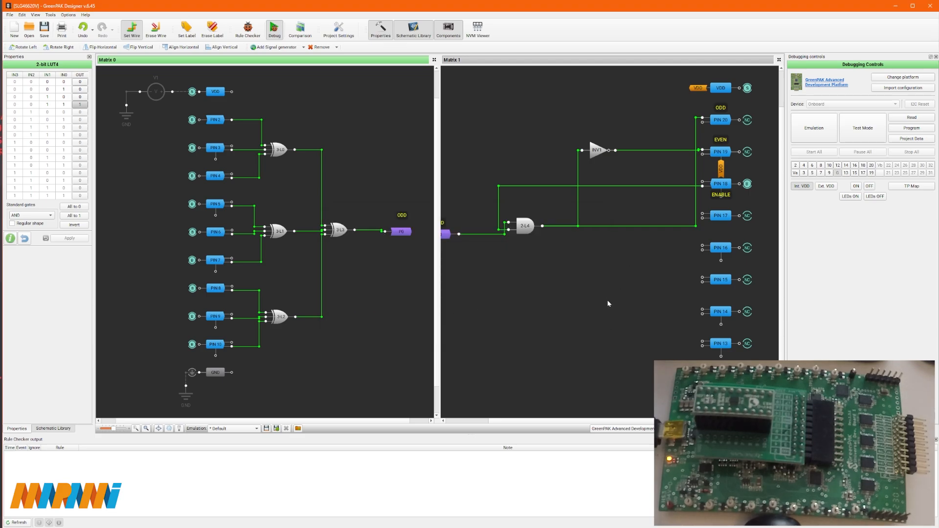
pyautogui.click(819, 137)
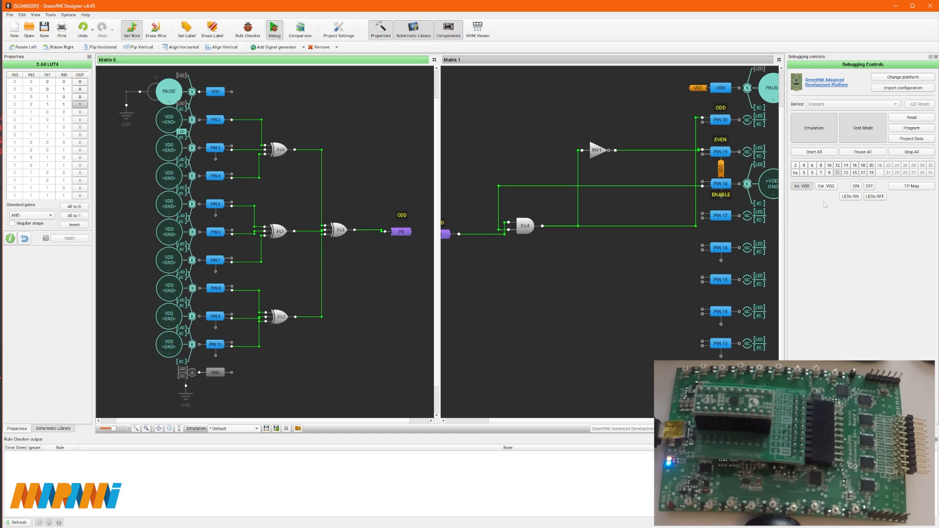
# - Turn on the board LEDs and toggle the PIN 18 button repeatedly between VDD and GND to test the ENABLE input
pyautogui.click(853, 197)
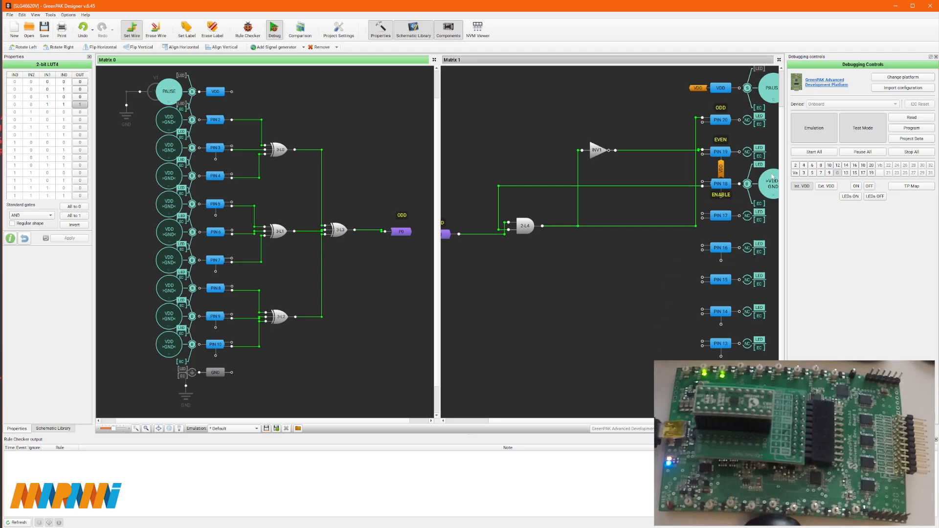
pyautogui.click(599, 421)
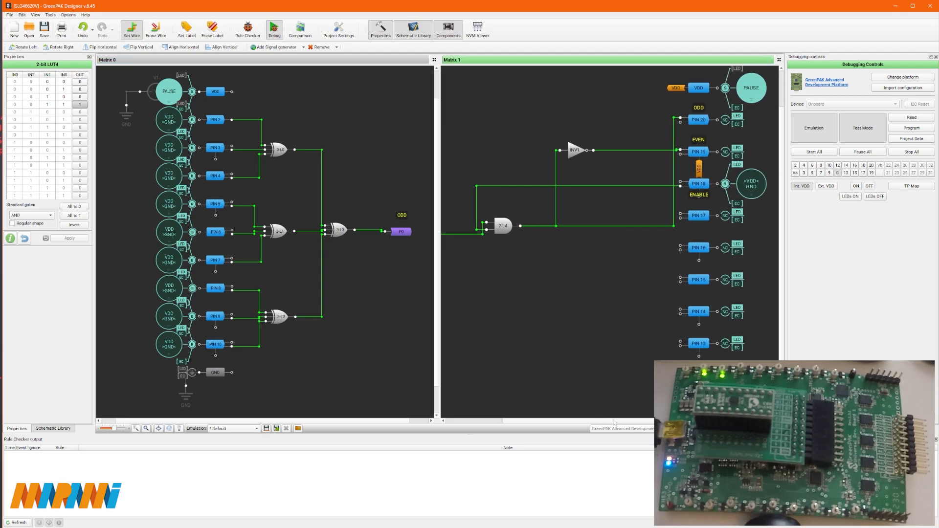
pyautogui.click(740, 191)
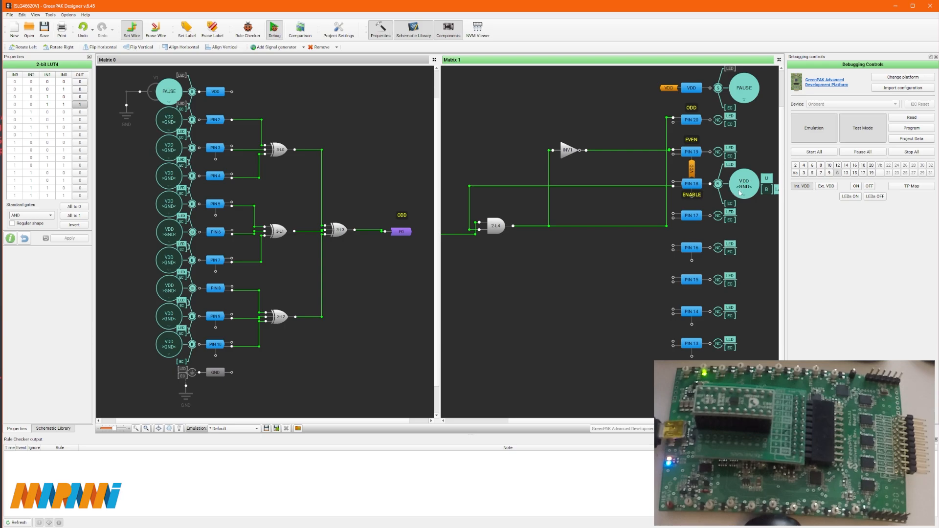
pyautogui.click(740, 192)
pyautogui.click(740, 193)
pyautogui.click(740, 192)
pyautogui.click(740, 192)
pyautogui.click(740, 192)
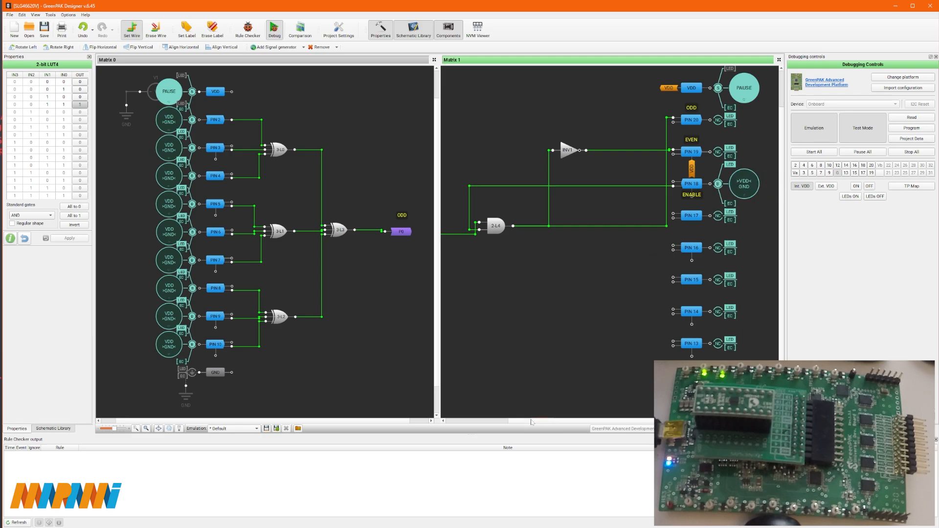
# - Erase all Matrix 1 wires between P0, 2-bit LUT4, INV1 and PINs 18 to 20, and reposition INV1 and LUT4 in the free space
pyautogui.moveTo(530, 423); pyautogui.dragTo(504, 424)
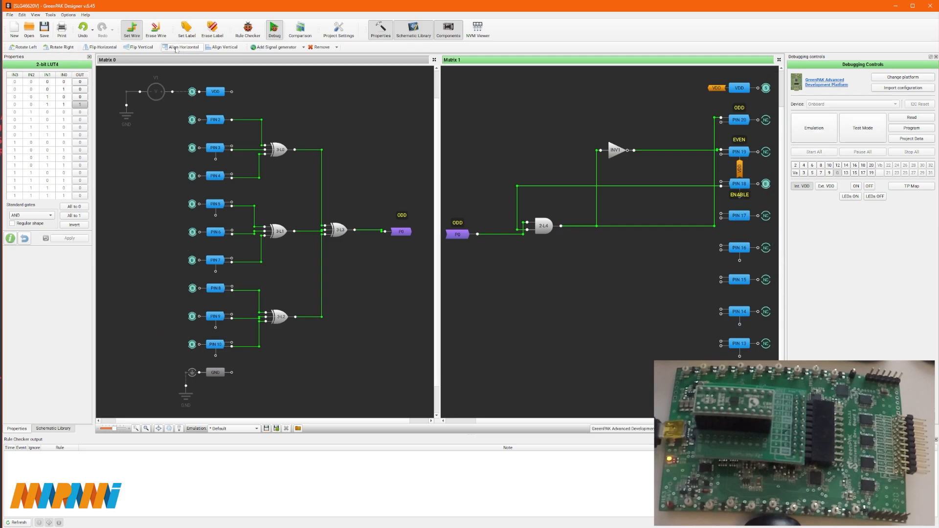
pyautogui.click(156, 30)
pyautogui.click(636, 226)
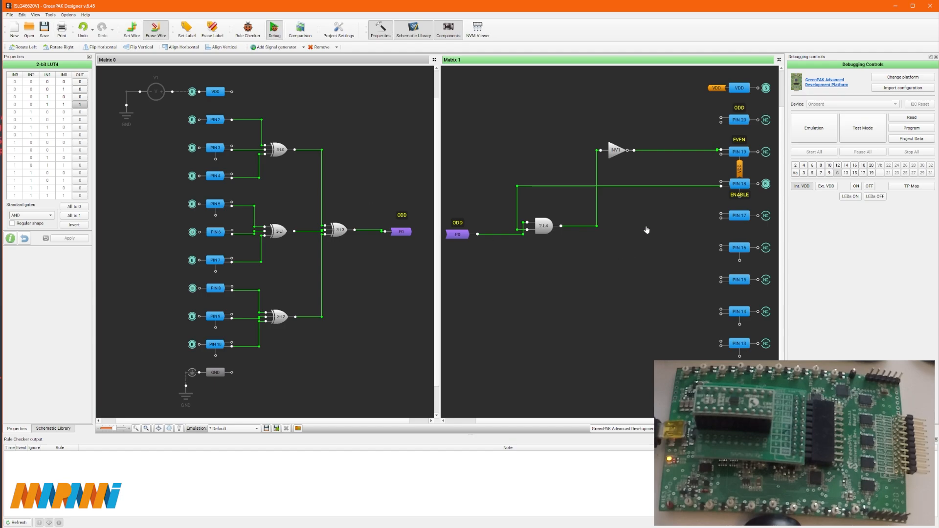
pyautogui.click(646, 186)
pyautogui.click(597, 199)
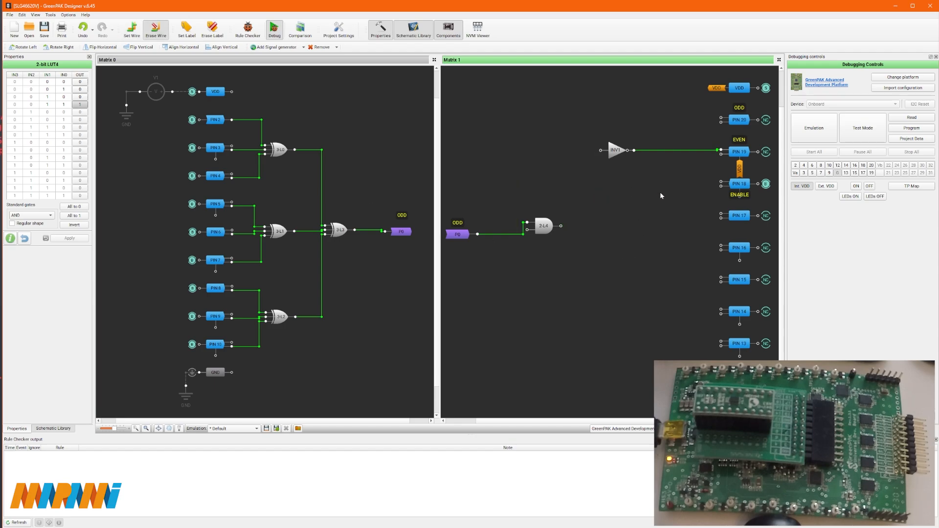
pyautogui.click(656, 151)
pyautogui.click(518, 239)
pyautogui.moveTo(615, 157); pyautogui.dragTo(545, 179)
pyautogui.moveTo(543, 226); pyautogui.dragTo(628, 198)
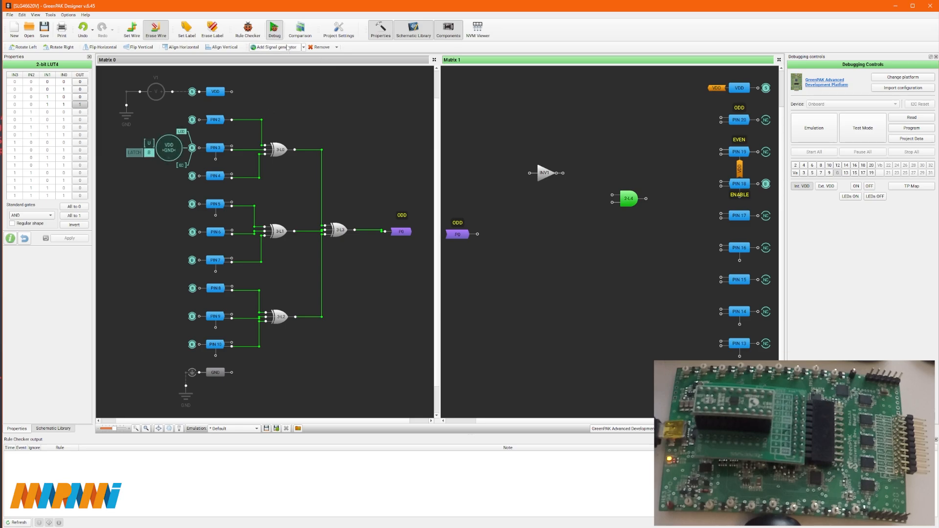
# - Leave debug mode and add the 2-bit LUT5 to Matrix 1, placed directly below LUT4
pyautogui.click(274, 29)
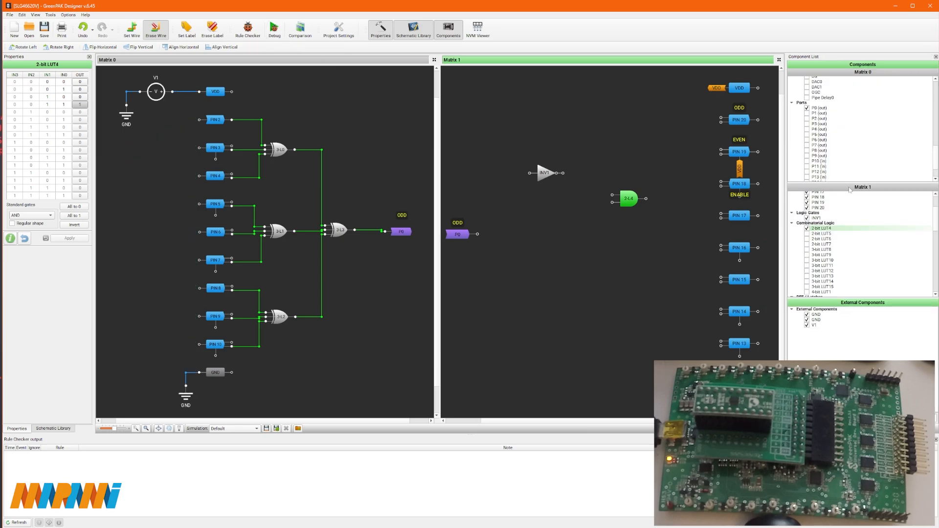
pyautogui.scroll(1, 857, 215)
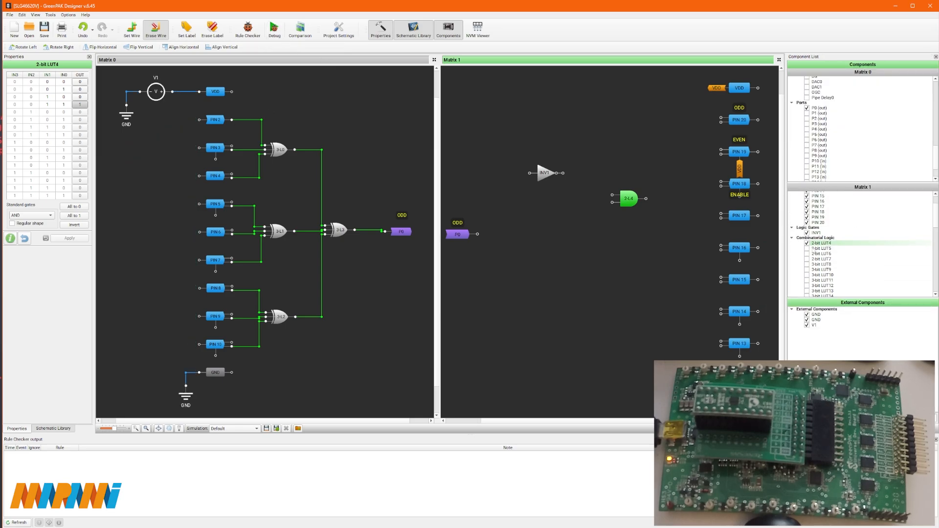
pyautogui.click(807, 248)
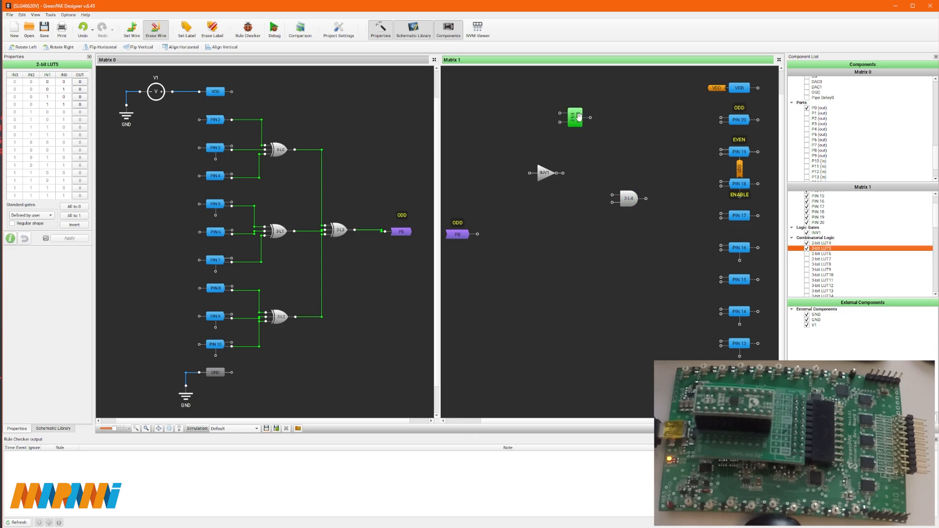
pyautogui.moveTo(579, 116); pyautogui.dragTo(630, 226)
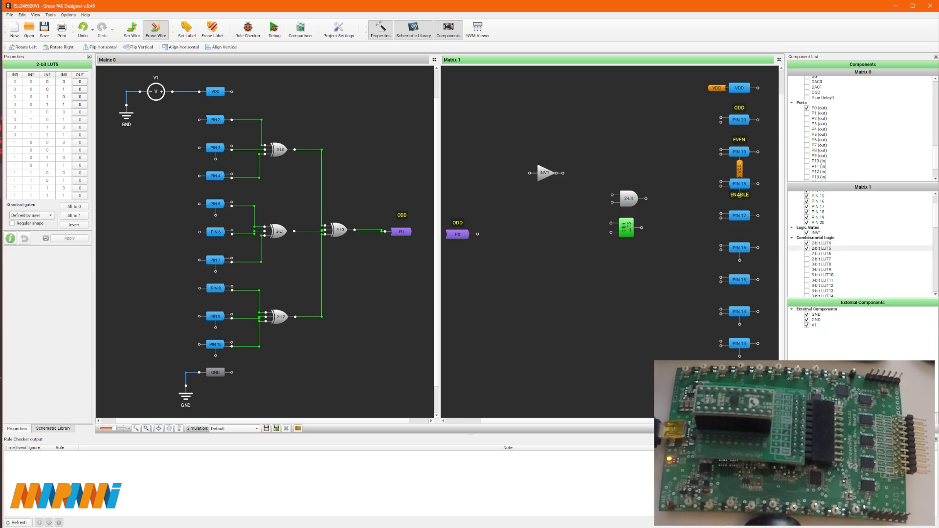
# - Configure the 2-bit LUT5 as a standard AND gate and apply it
pyautogui.click(50, 216)
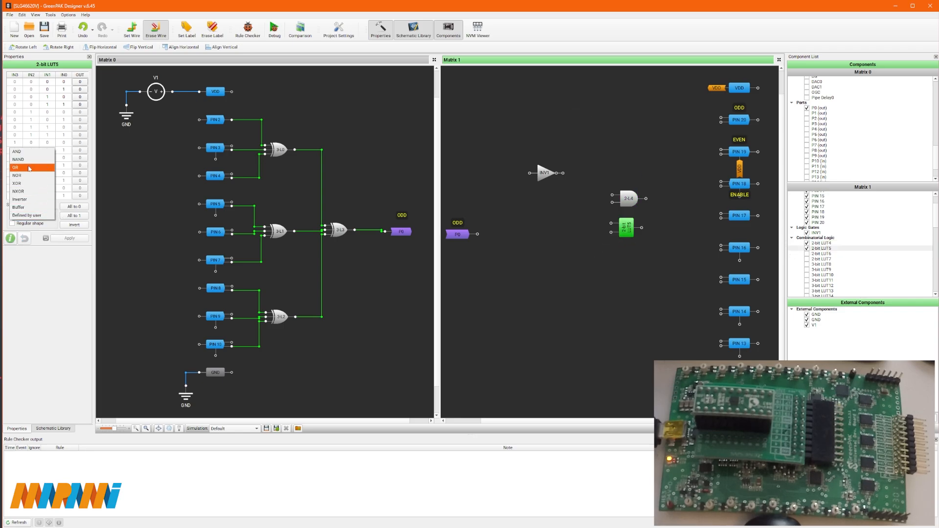
pyautogui.click(16, 152)
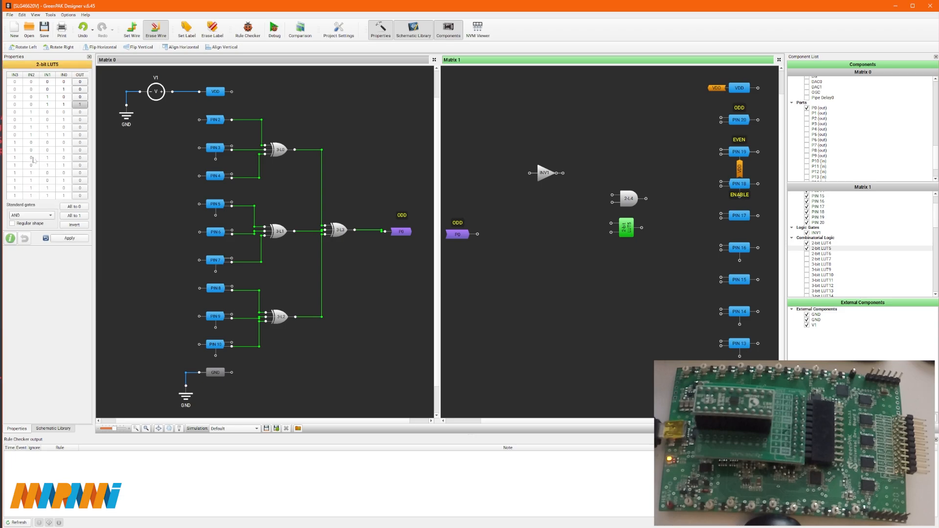
pyautogui.click(71, 239)
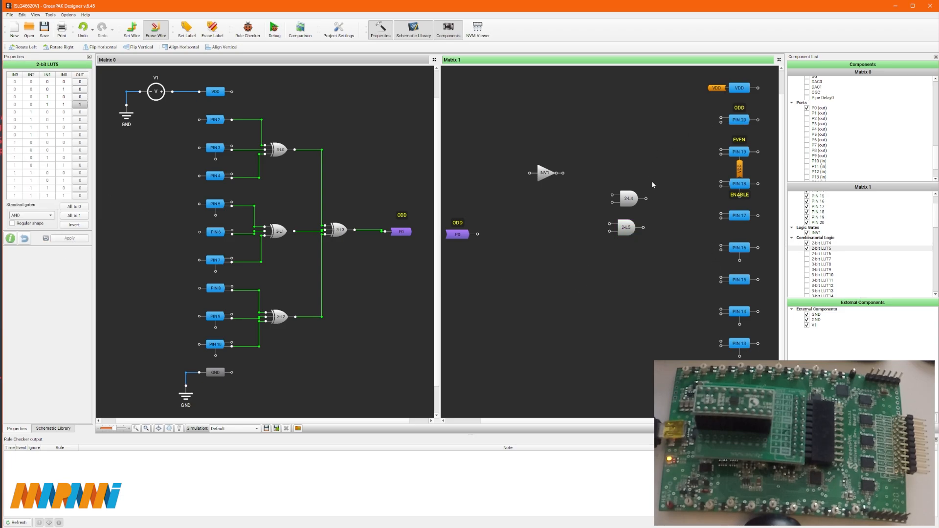
# - Move LUT4 beside PIN 20 and LUT5 beside PIN 19, and wire each gate's output to its pin
pyautogui.moveTo(629, 202); pyautogui.dragTo(662, 123)
pyautogui.moveTo(627, 228); pyautogui.dragTo(663, 148)
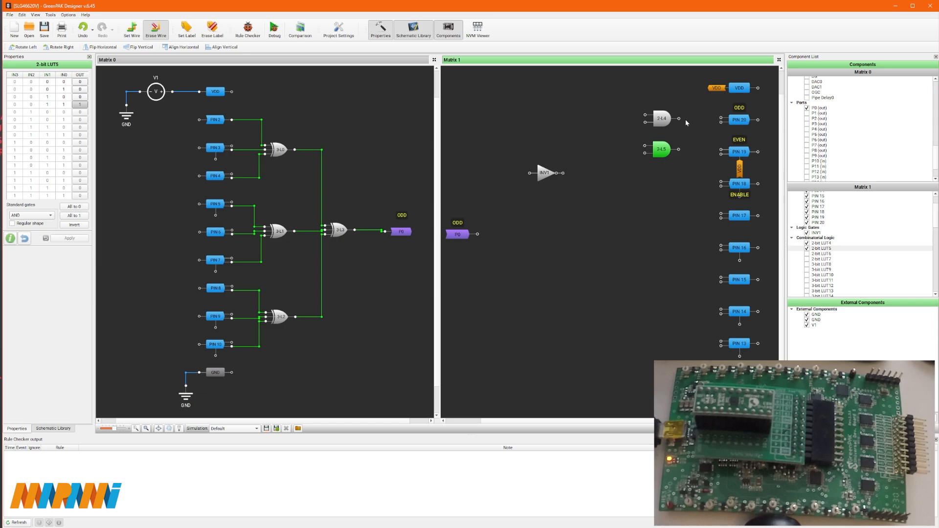
pyautogui.click(132, 29)
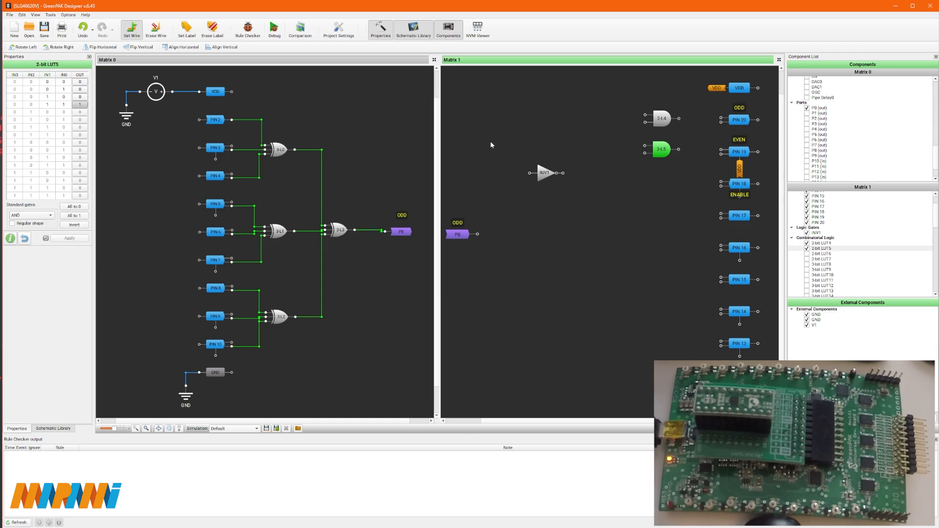
pyautogui.click(679, 120)
pyautogui.click(719, 118)
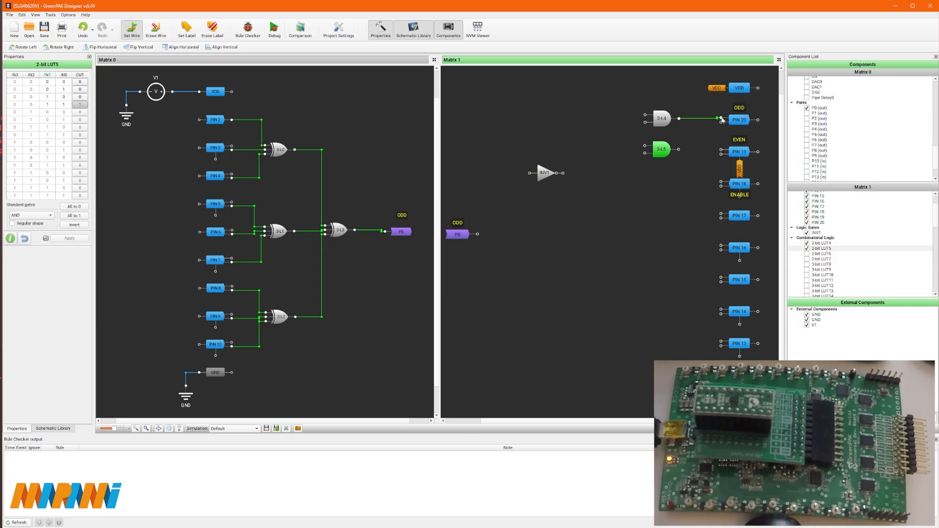
pyautogui.click(681, 150)
pyautogui.click(721, 152)
# - Wire the P0 output to the upper input of LUT4
pyautogui.click(477, 234)
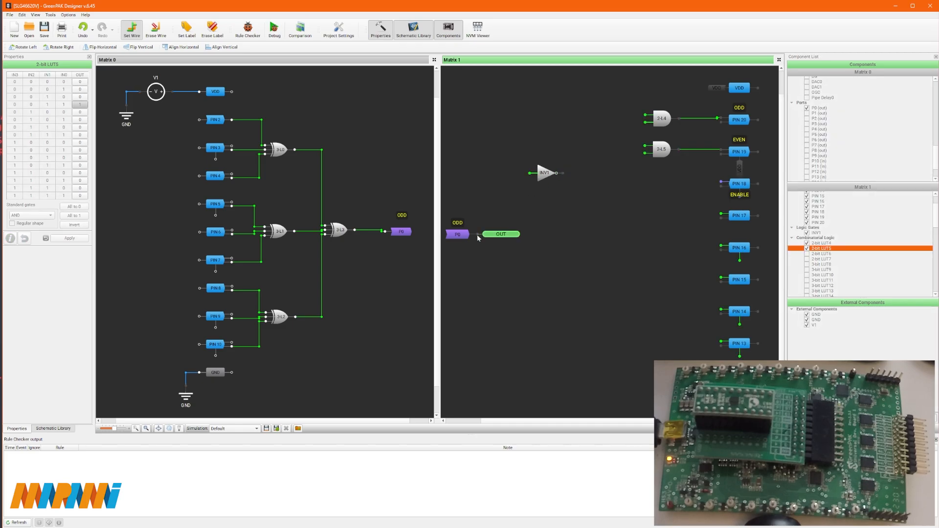
pyautogui.click(645, 116)
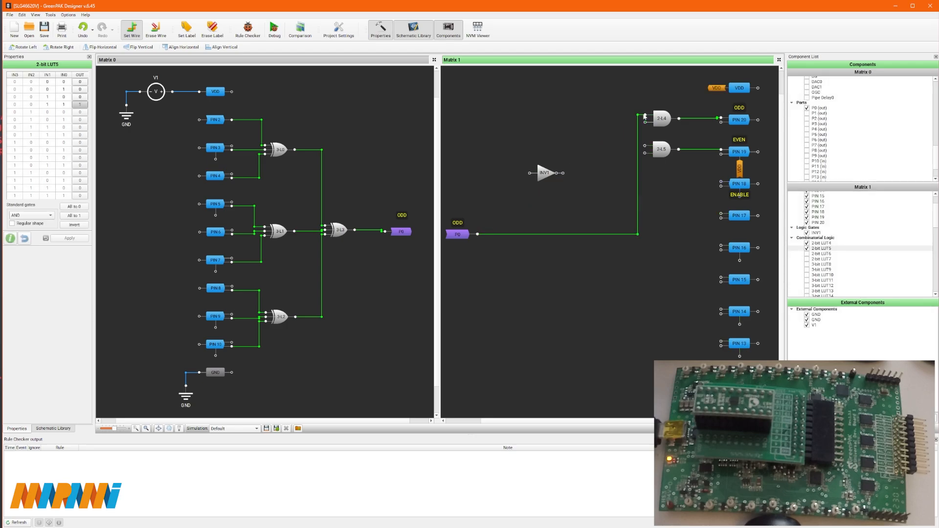
# - Wire the P0 output to the INV1 input and the INV1 output to the upper input of LUT5
pyautogui.click(478, 235)
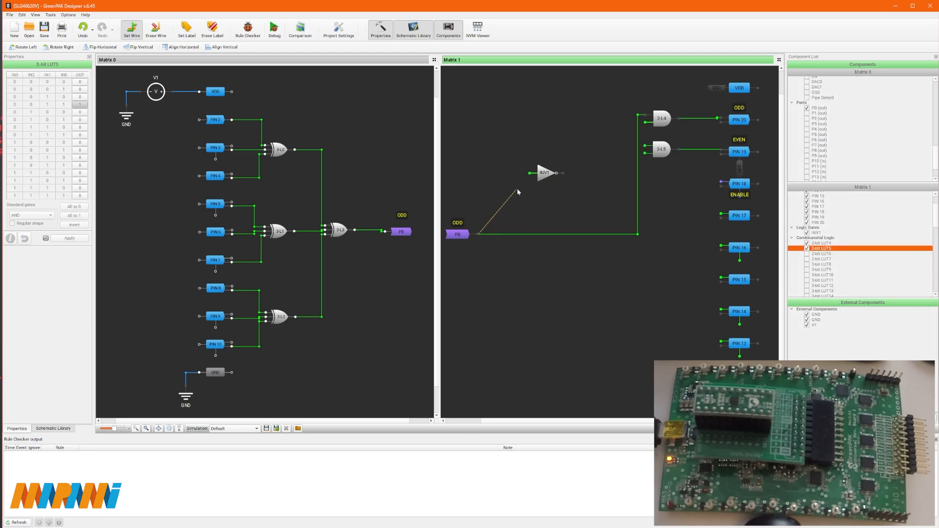
pyautogui.click(530, 173)
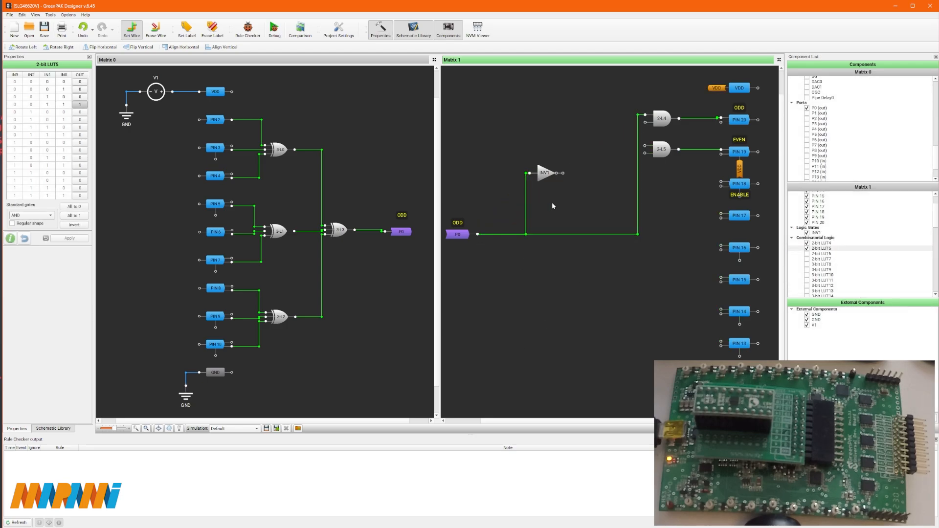
pyautogui.click(563, 173)
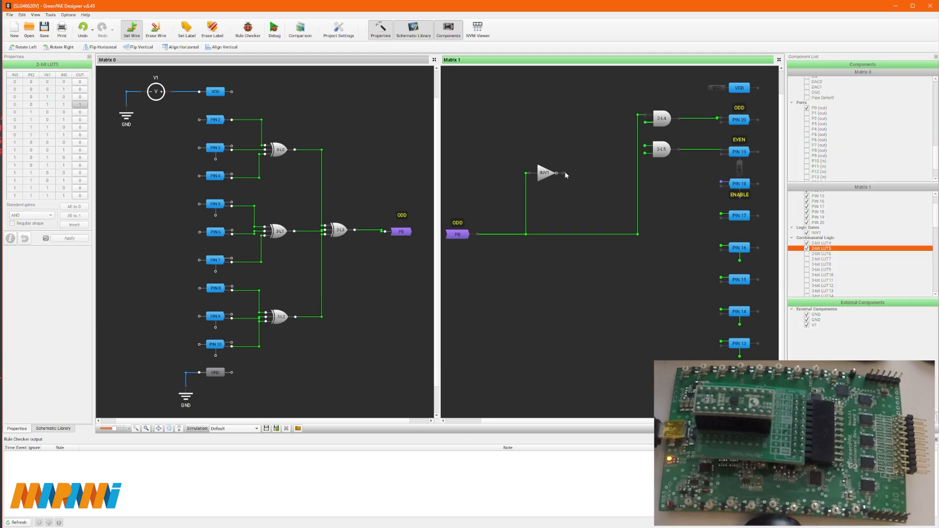
pyautogui.click(645, 145)
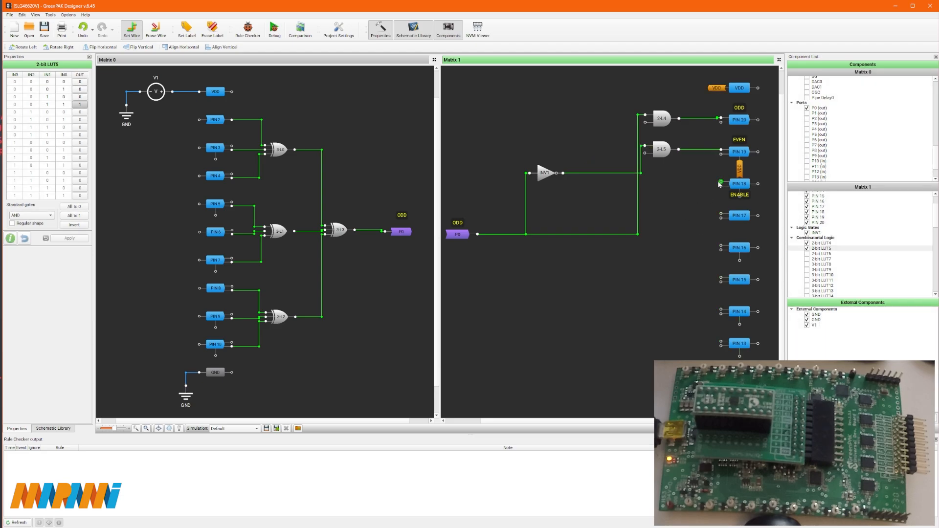
# - Wire the PIN 18 ENABLE signal to the lower inputs of both LUT4 and LUT5
pyautogui.click(720, 183)
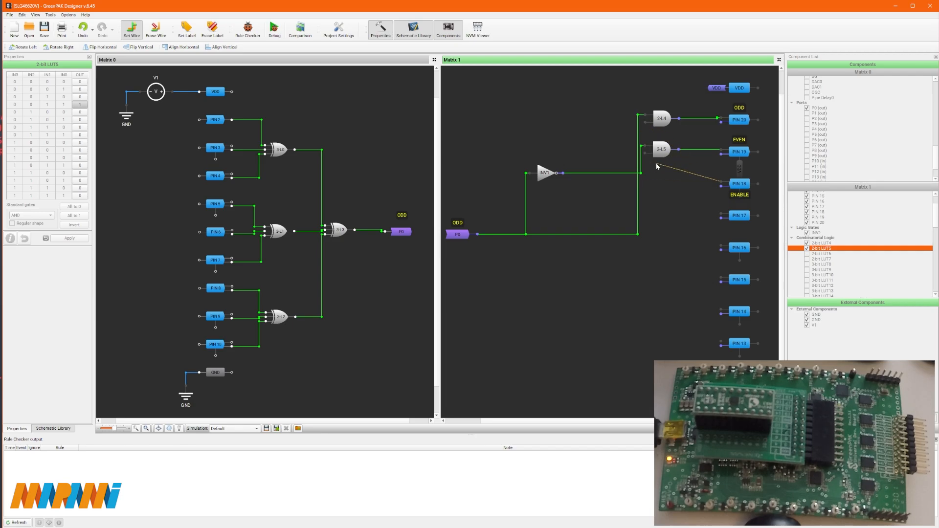
pyautogui.press('Escape')
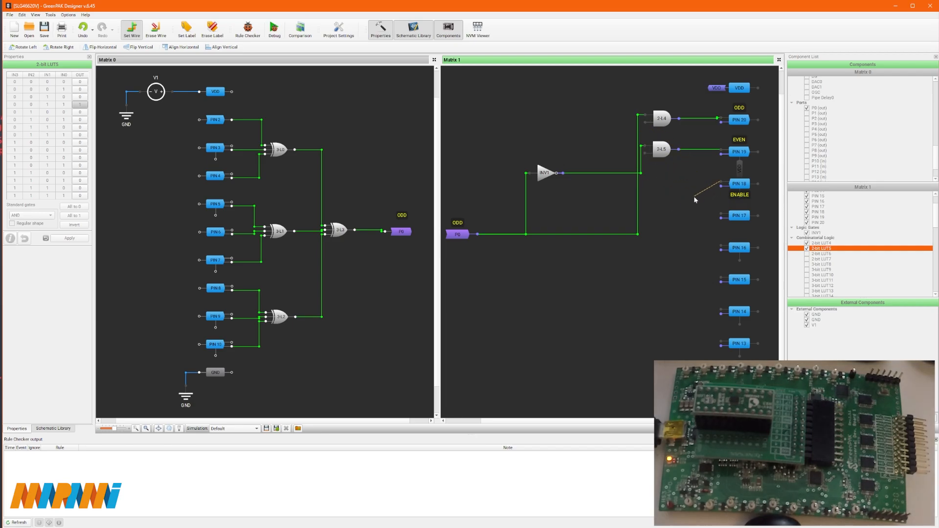
pyautogui.click(721, 185)
pyautogui.click(645, 123)
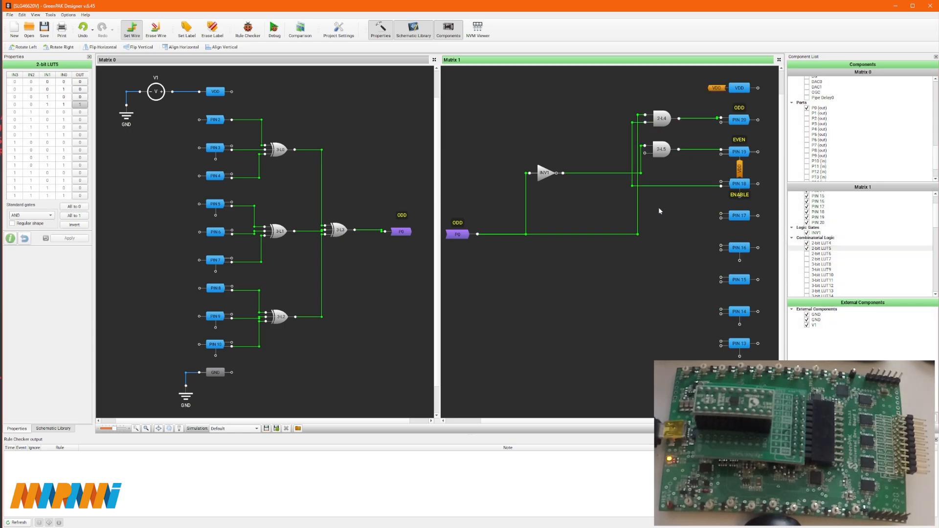
pyautogui.click(721, 186)
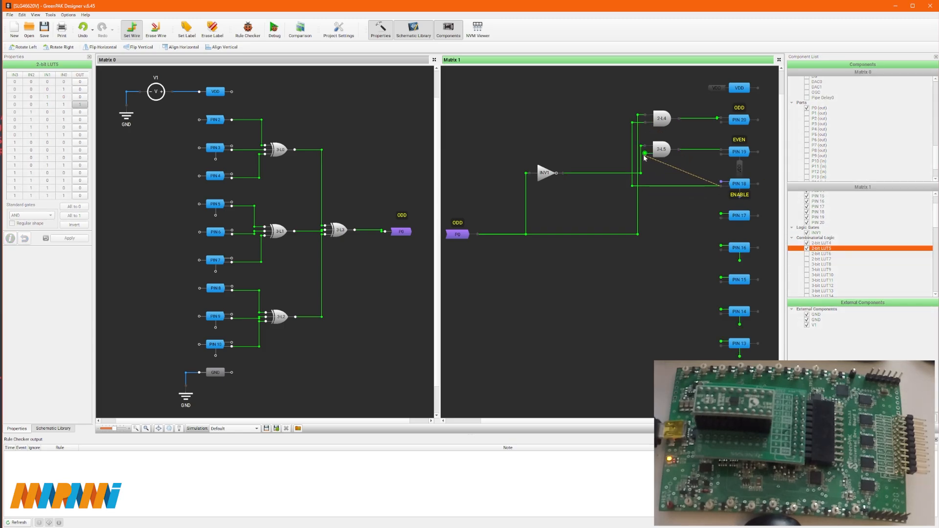
pyautogui.click(645, 152)
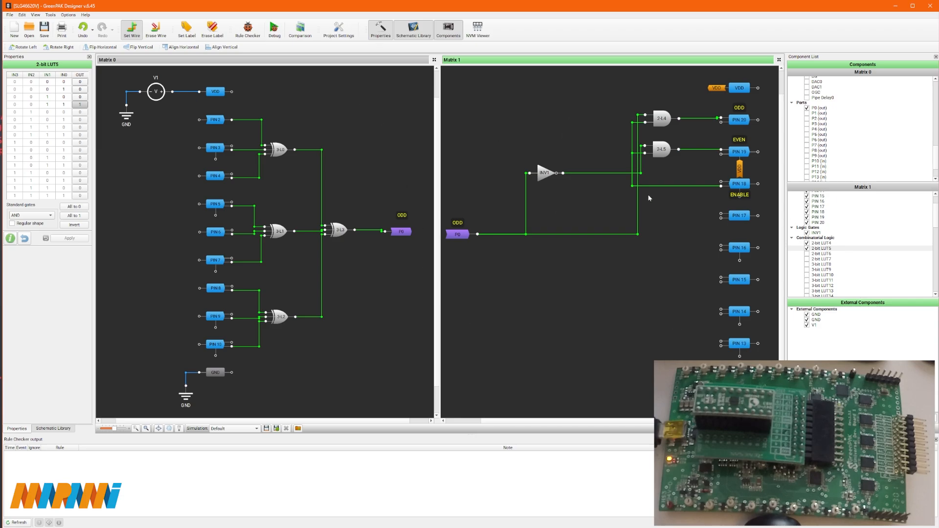
# - Start emulation in debug mode and toggle the PIN 18 ENABLE source repeatedly between GND and VDD, ending at VDD
pyautogui.click(274, 29)
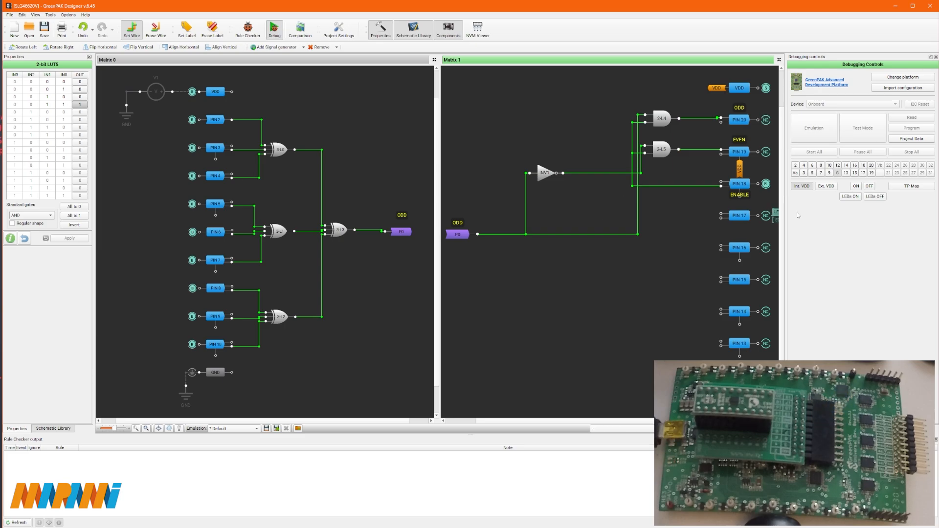
pyautogui.click(814, 128)
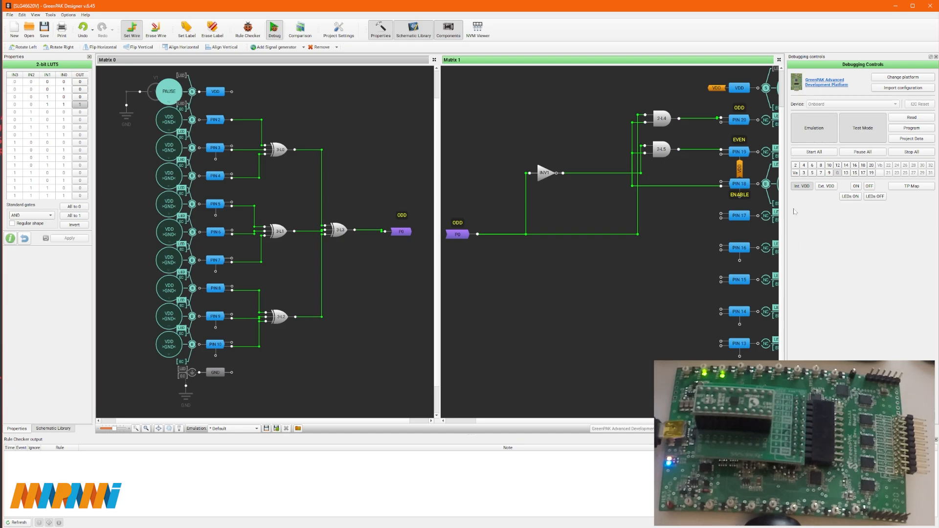
pyautogui.moveTo(568, 421); pyautogui.dragTo(616, 420)
pyautogui.click(721, 192)
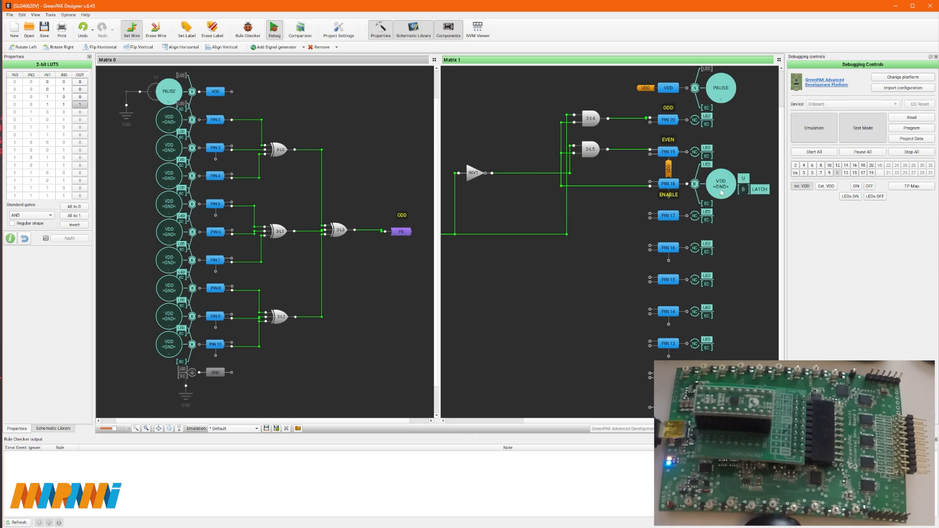
pyautogui.click(722, 192)
pyautogui.click(721, 193)
pyautogui.click(721, 192)
pyautogui.click(722, 192)
pyautogui.click(722, 192)
pyautogui.click(722, 192)
pyautogui.click(722, 193)
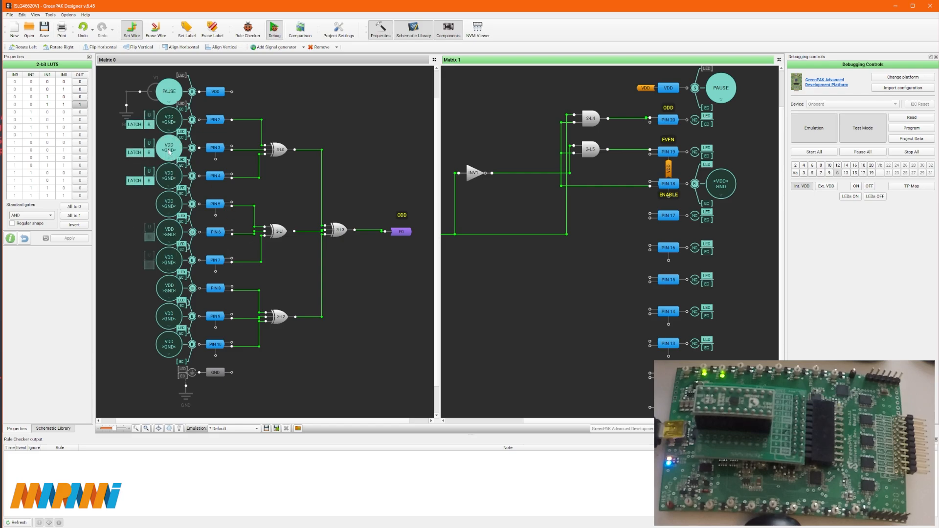
# - Toggle the PIN 2 input source repeatedly between VDD and GND, ending at GND, to test the enabled parity outputs
pyautogui.click(171, 122)
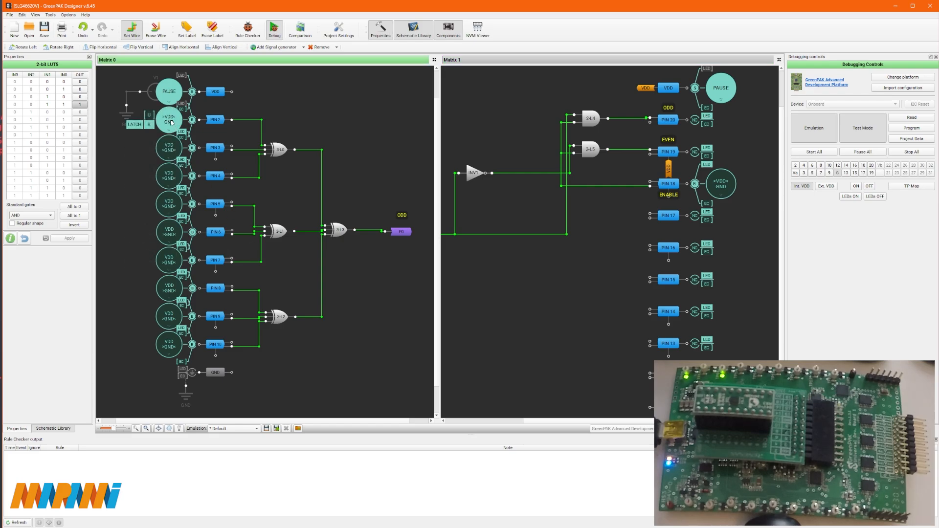
pyautogui.click(171, 122)
pyautogui.click(171, 122)
pyautogui.click(171, 122)
pyautogui.click(171, 121)
pyautogui.click(171, 122)
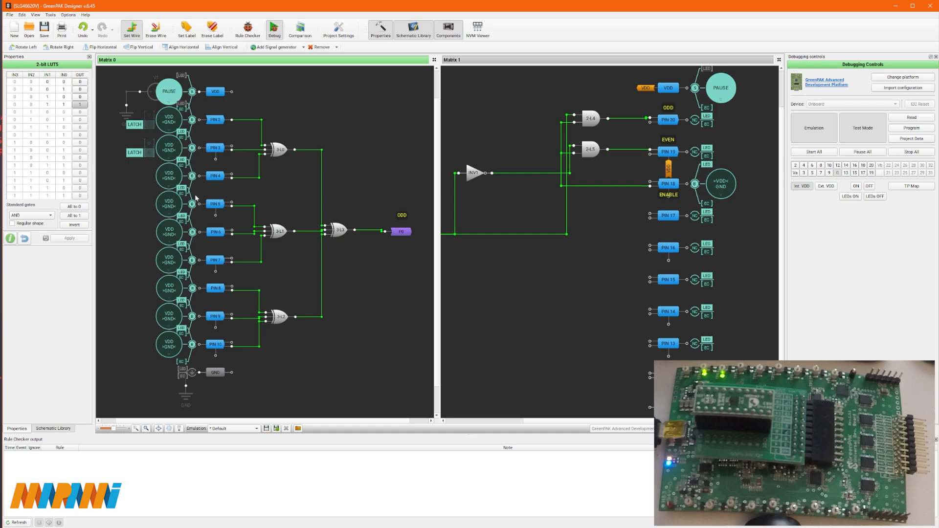
# - Toggle PIN 3 and set the input sources of PIN 3 through PIN 10 to VDD one after another
pyautogui.click(174, 151)
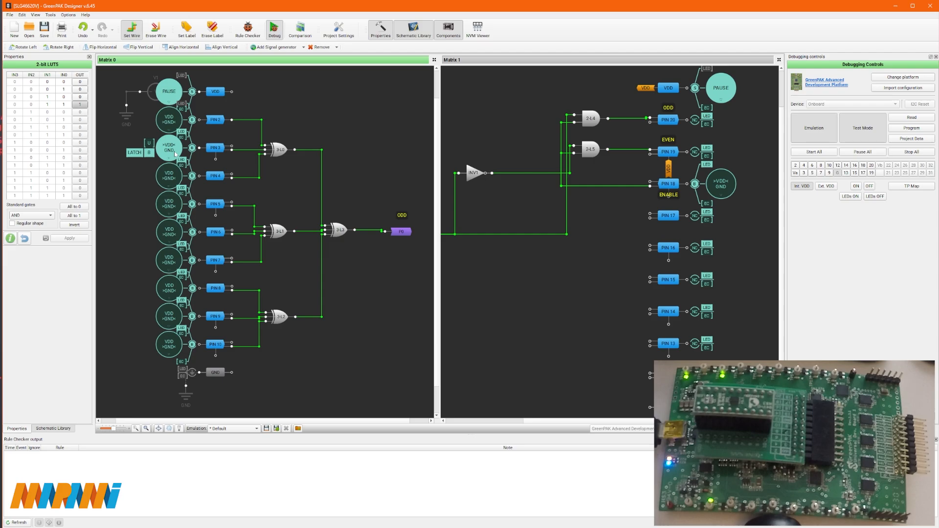
pyautogui.click(174, 151)
pyautogui.click(169, 152)
pyautogui.click(165, 182)
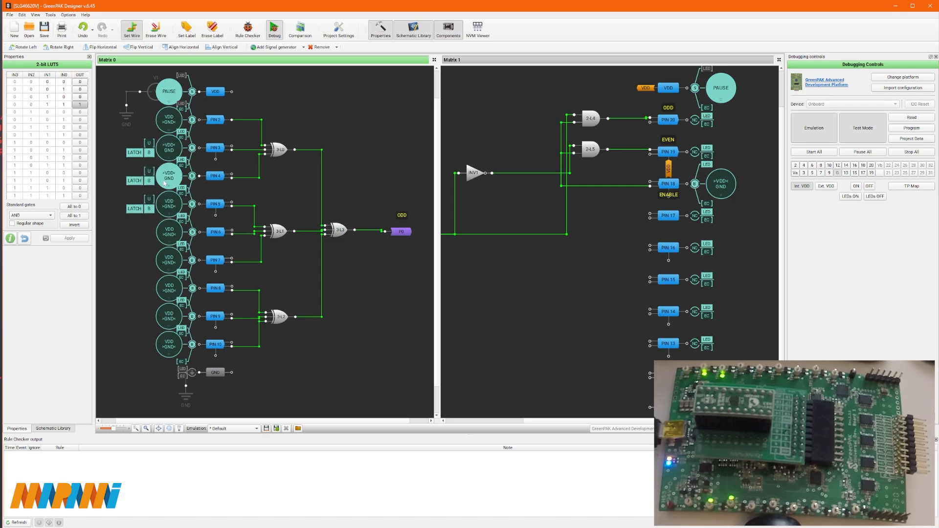
pyautogui.click(170, 208)
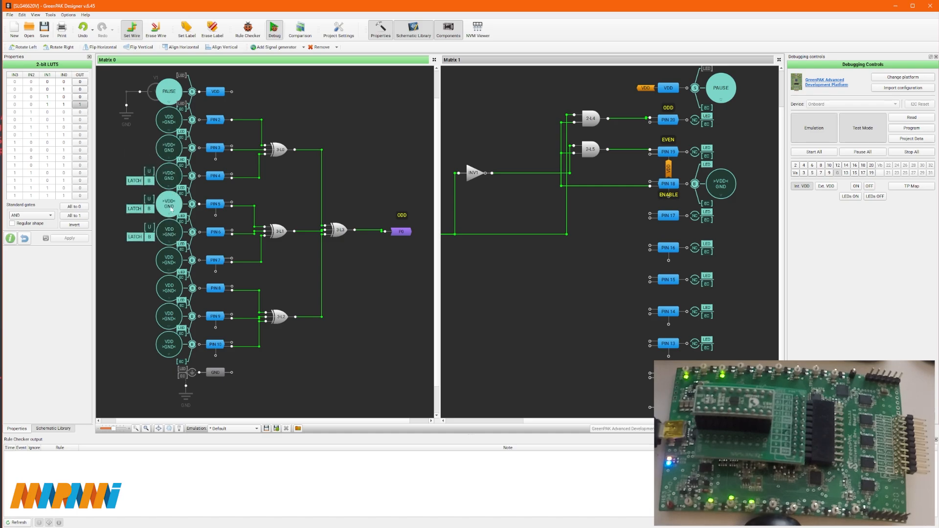
pyautogui.click(168, 243)
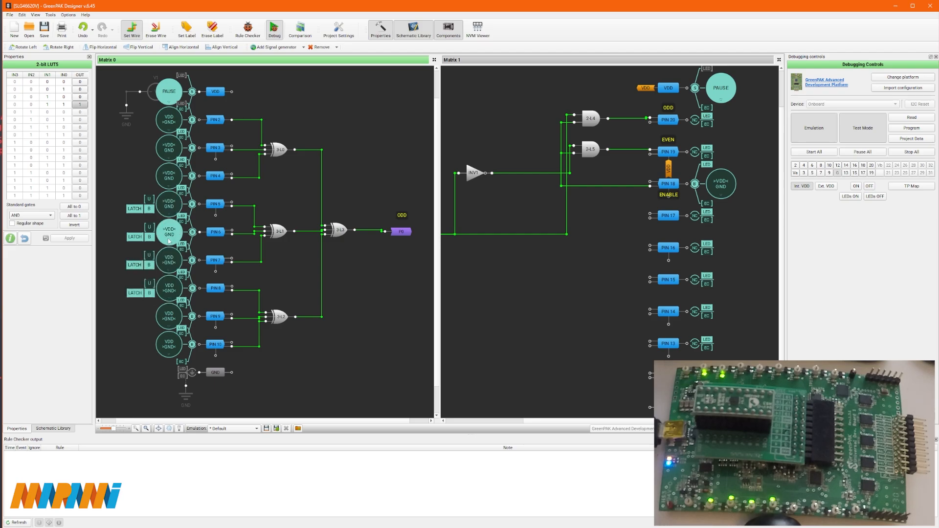
pyautogui.click(171, 262)
pyautogui.click(170, 289)
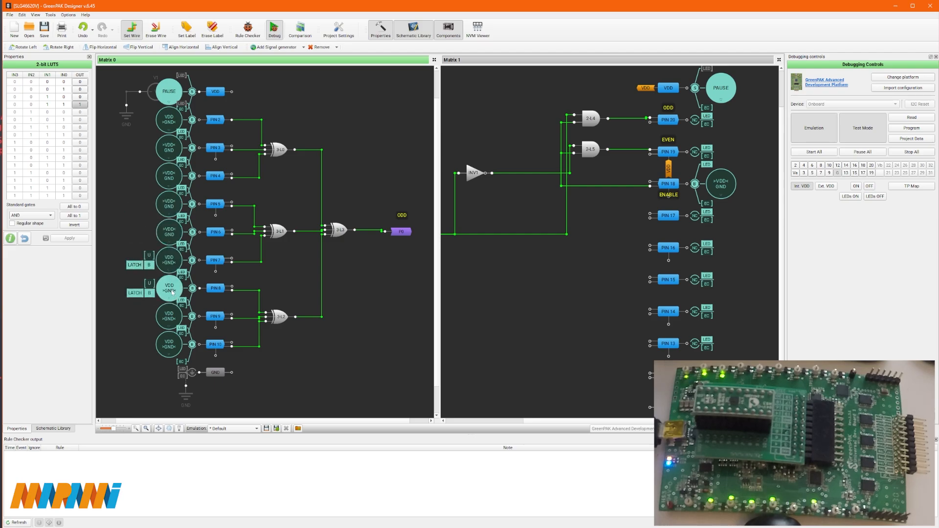
pyautogui.click(169, 318)
pyautogui.click(170, 347)
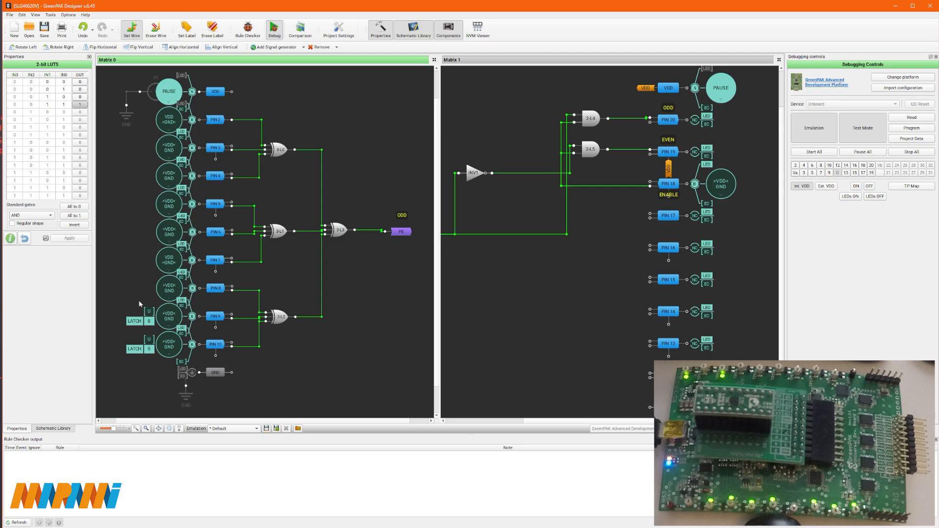
pyautogui.click(169, 259)
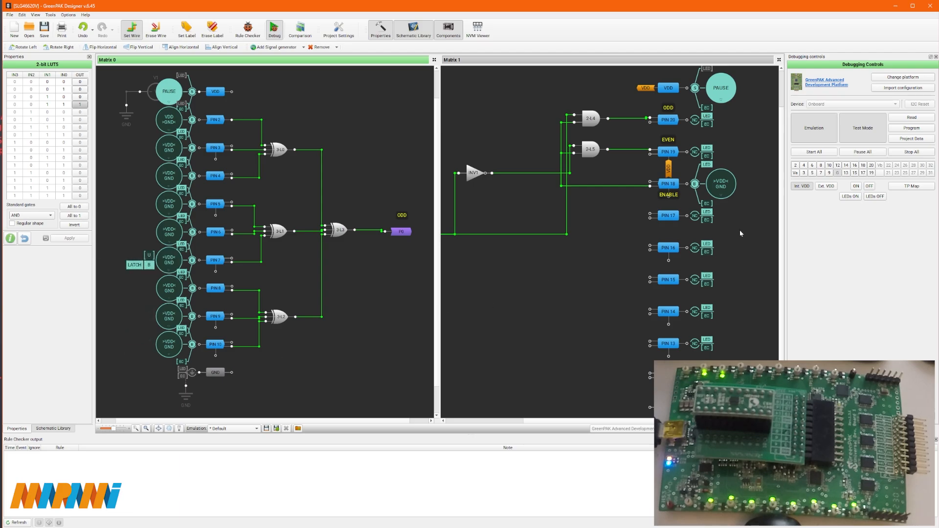
# - Switch the PIN 18 ENABLE source to GND and back to VDD while PIN 3 through PIN 10 are high
pyautogui.click(724, 188)
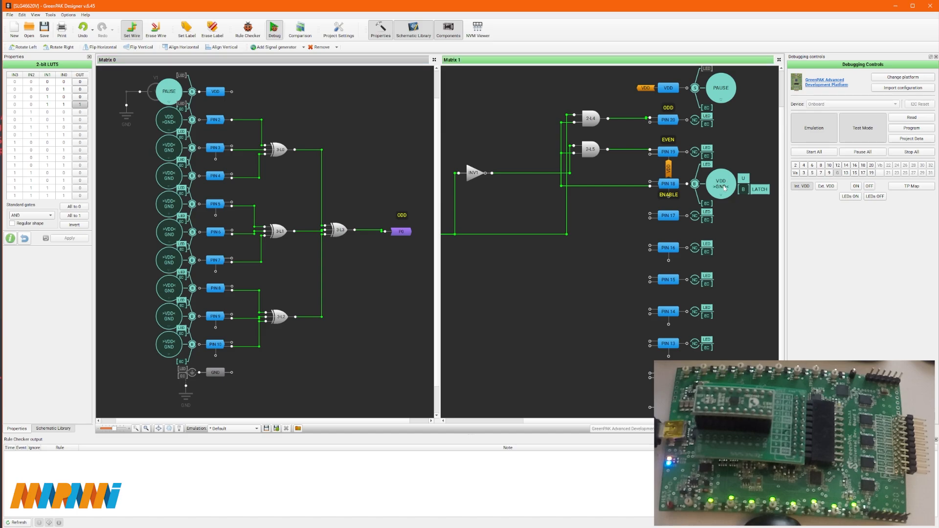
pyautogui.click(725, 189)
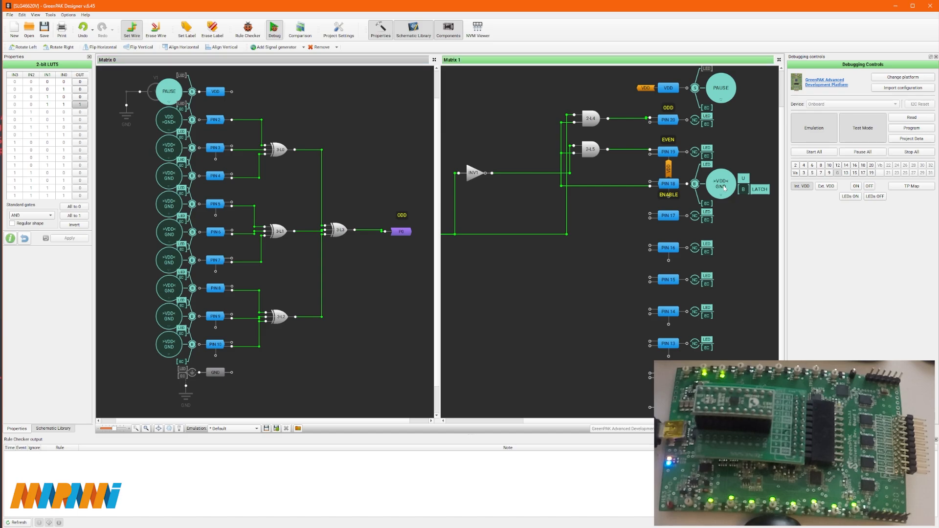